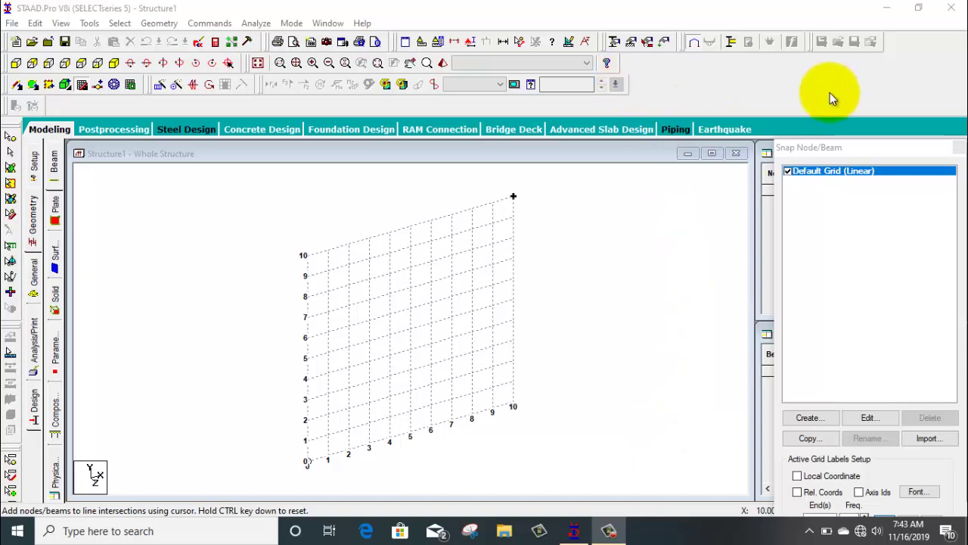
Change the default linear grid to the X-Z plane
{"action": "left_click_drag", "start_coordinate": [818, 149], "coordinate": [782, 56]}
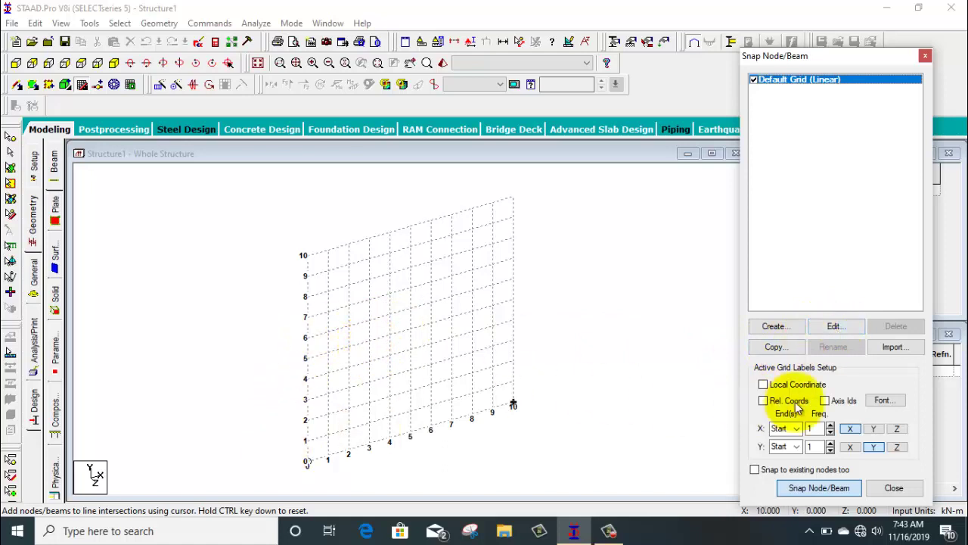
{"action": "left_click", "coordinate": [835, 326]}
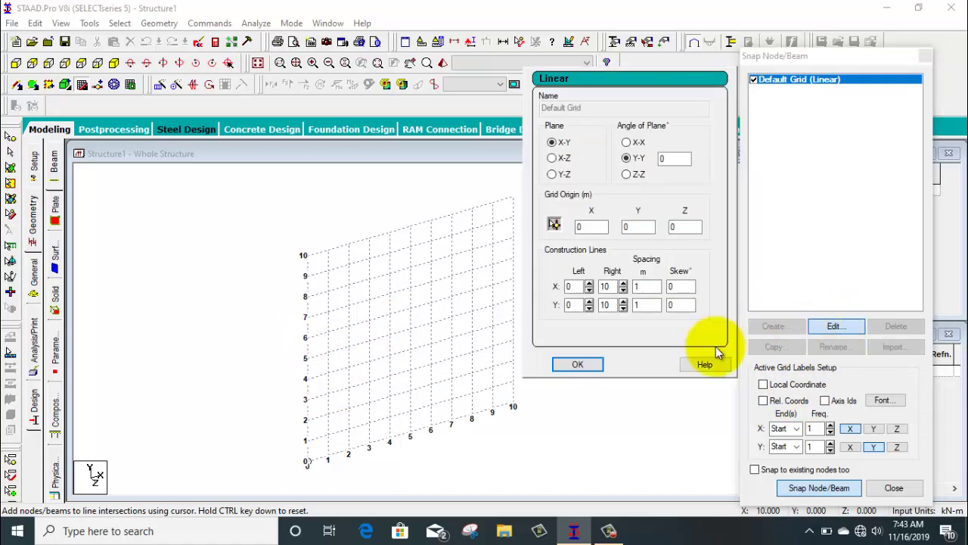
{"action": "left_click", "coordinate": [551, 158]}
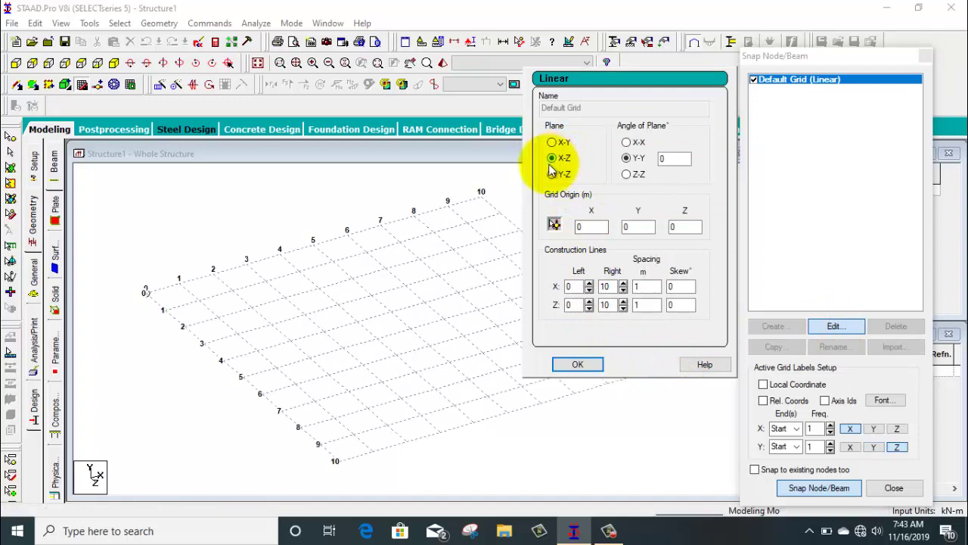
{"action": "left_click", "coordinate": [576, 364]}
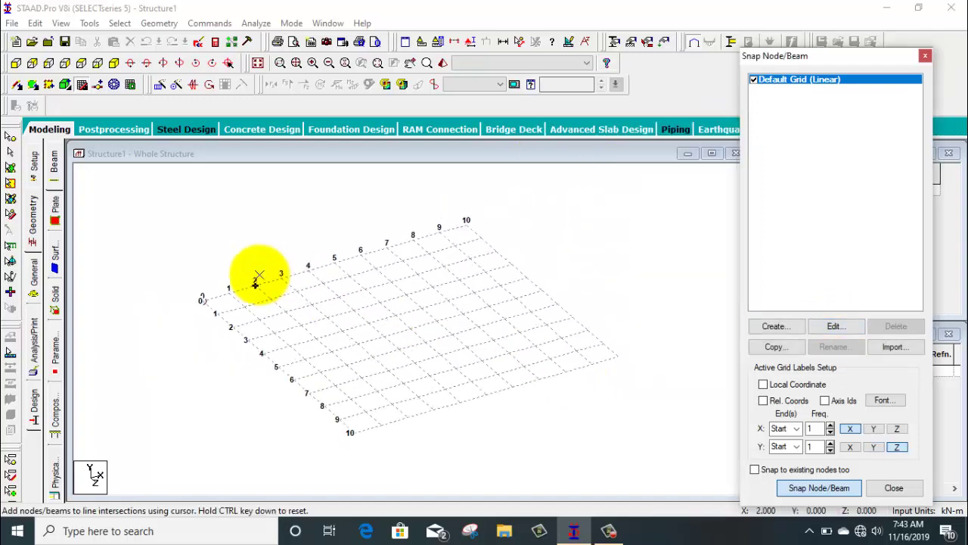
Place a single node at the grid origin and end node/beam snapping
{"action": "left_click", "coordinate": [393, 362]}
{"action": "left_click_drag", "start_coordinate": [393, 362], "coordinate": [312, 359]}
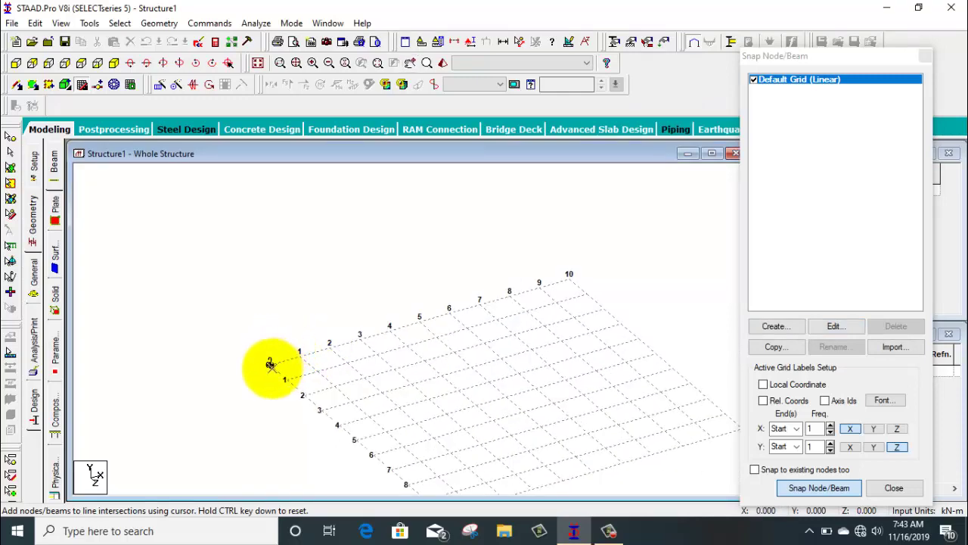
{"action": "left_click", "coordinate": [270, 364]}
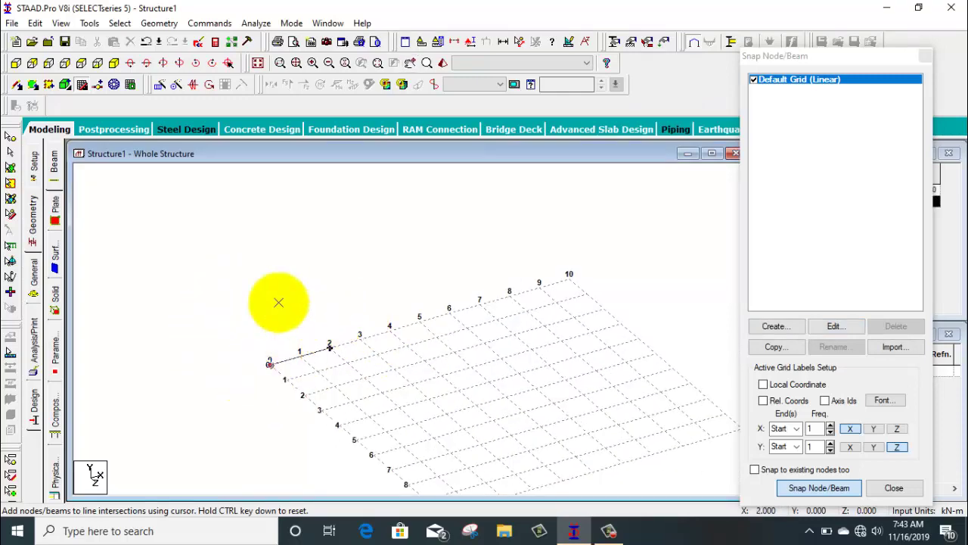
{"action": "left_click", "coordinate": [819, 487]}
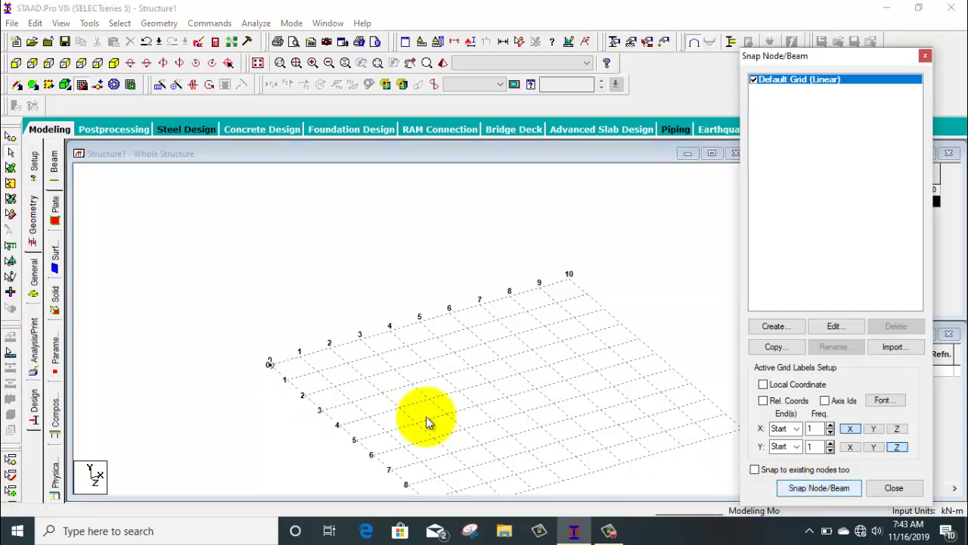
Copy the origin node and paste the copy 4 m along Z
{"action": "left_click", "coordinate": [11, 139]}
{"action": "left_click_drag", "start_coordinate": [310, 299], "coordinate": [217, 391]}
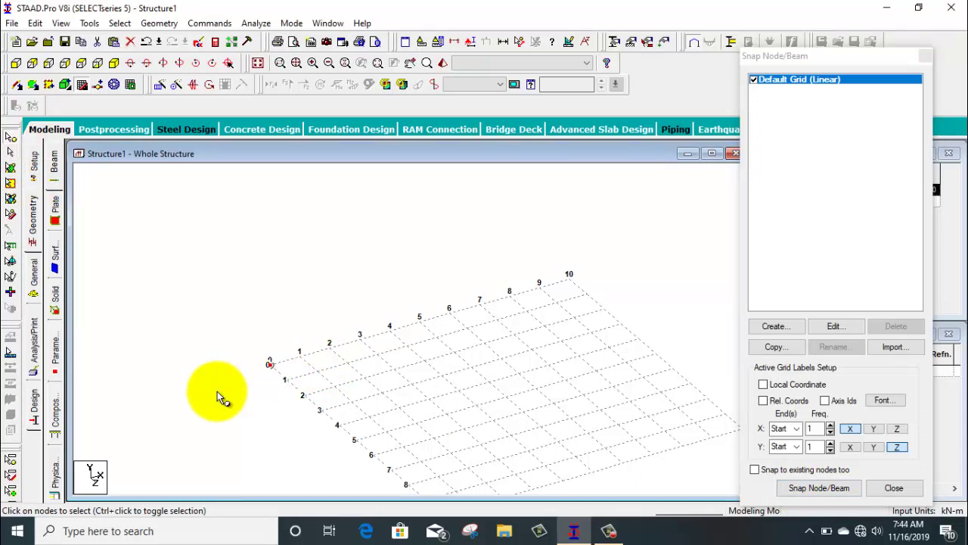
{"action": "key", "text": "ctrl+v"}
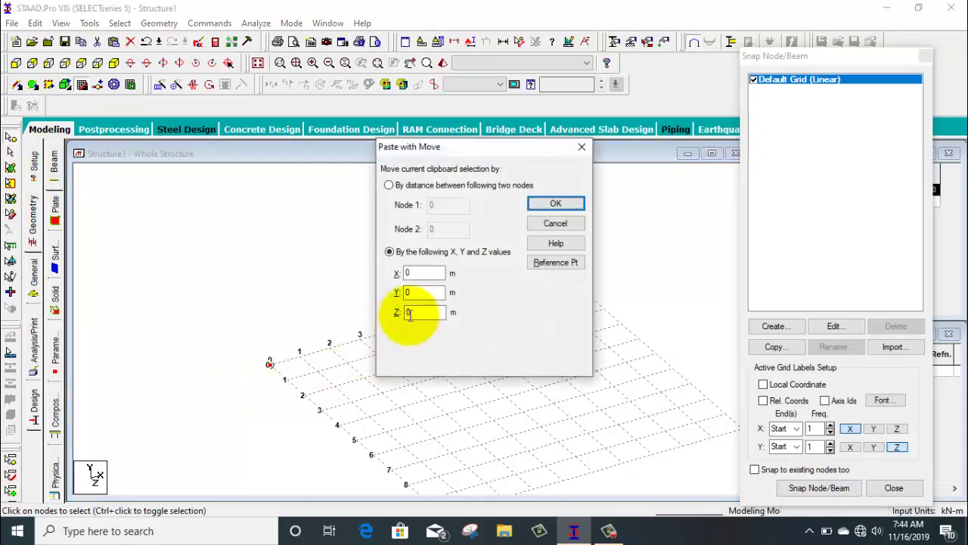
{"action": "double_click", "coordinate": [410, 312]}
{"action": "type", "text": "4"}
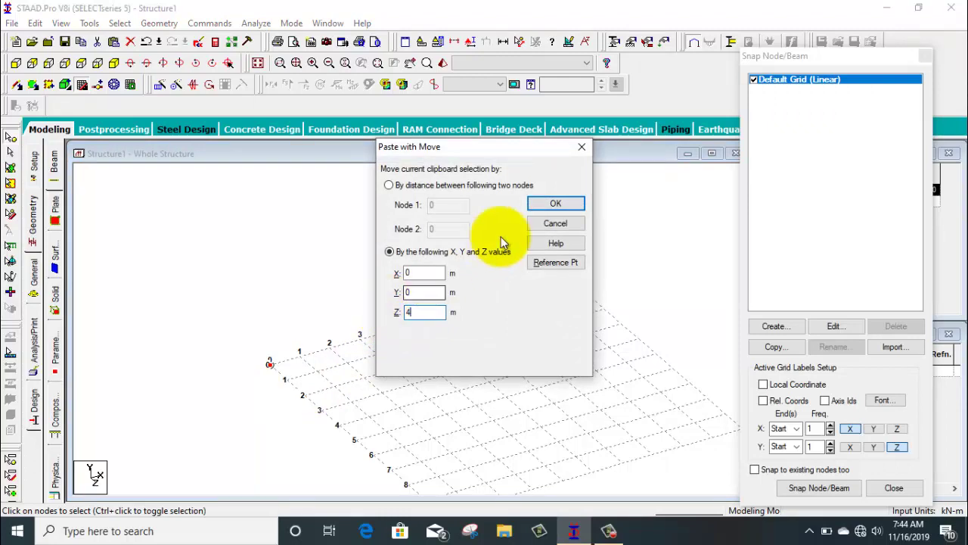
{"action": "left_click", "coordinate": [554, 205]}
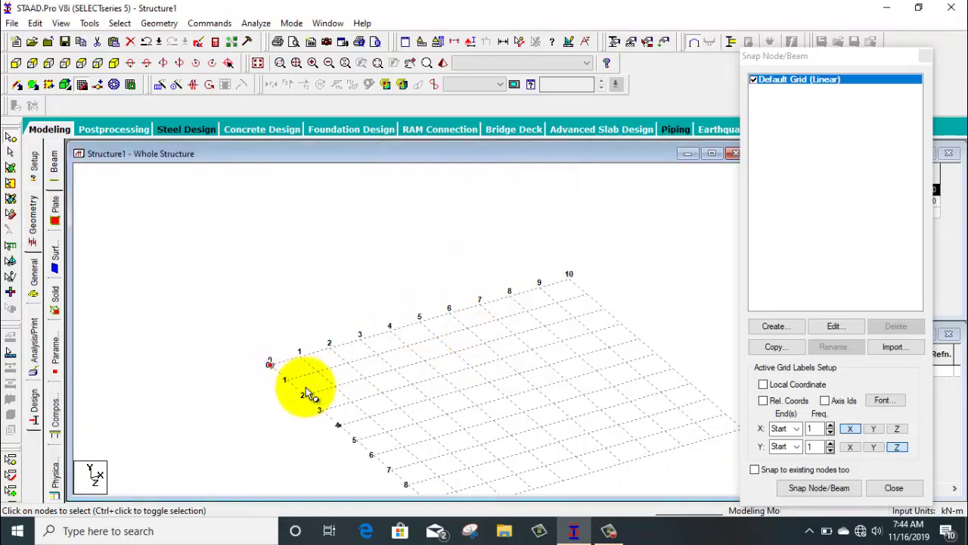
Copy the two nodes on the Z axis and paste them 4 m along X, completing the base square's corners
{"action": "left_click", "coordinate": [176, 462]}
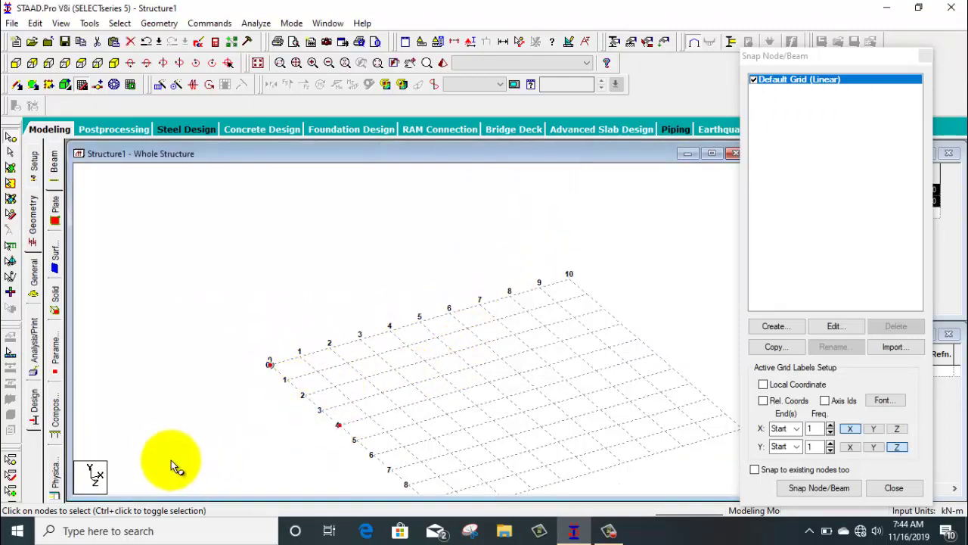
{"action": "key", "text": "ctrl+v"}
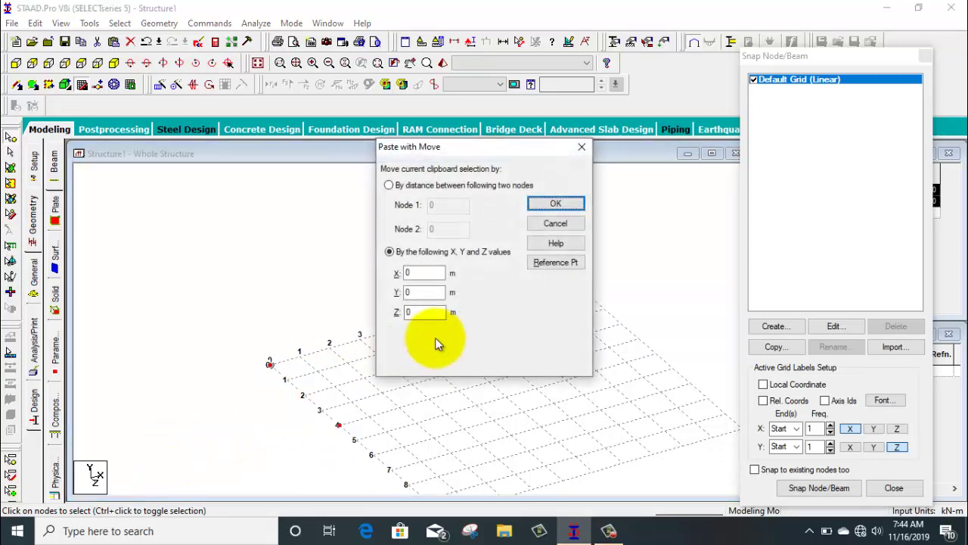
{"action": "double_click", "coordinate": [427, 273]}
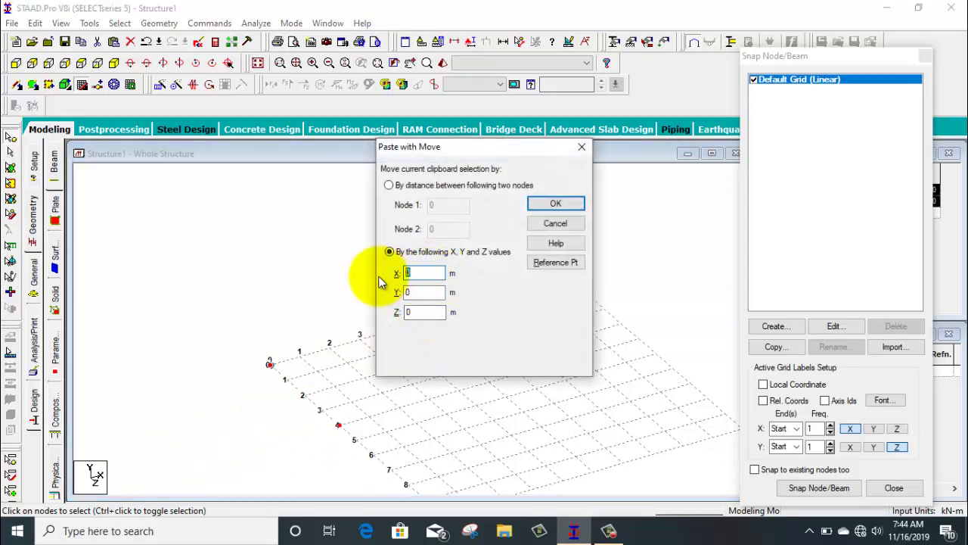
{"action": "type", "text": "4"}
{"action": "left_click", "coordinate": [553, 205]}
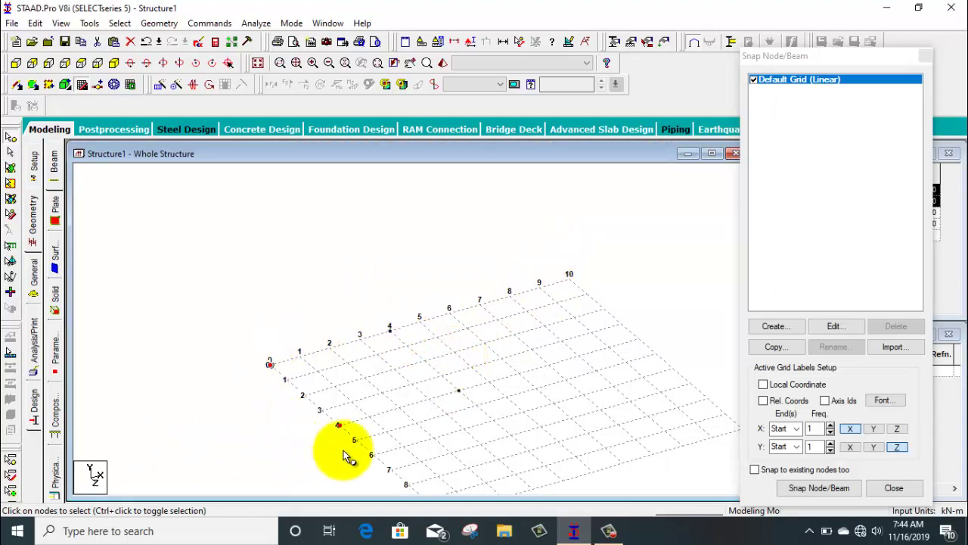
{"action": "left_click", "coordinate": [571, 273]}
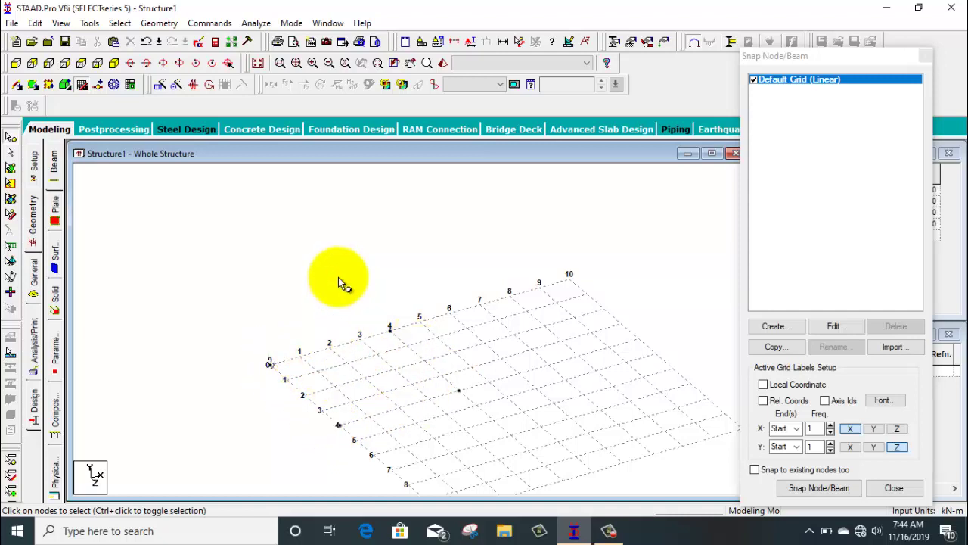
Add a node inside the base square at X 1, Z 1 and end node/beam snapping
{"action": "left_click", "coordinate": [819, 488]}
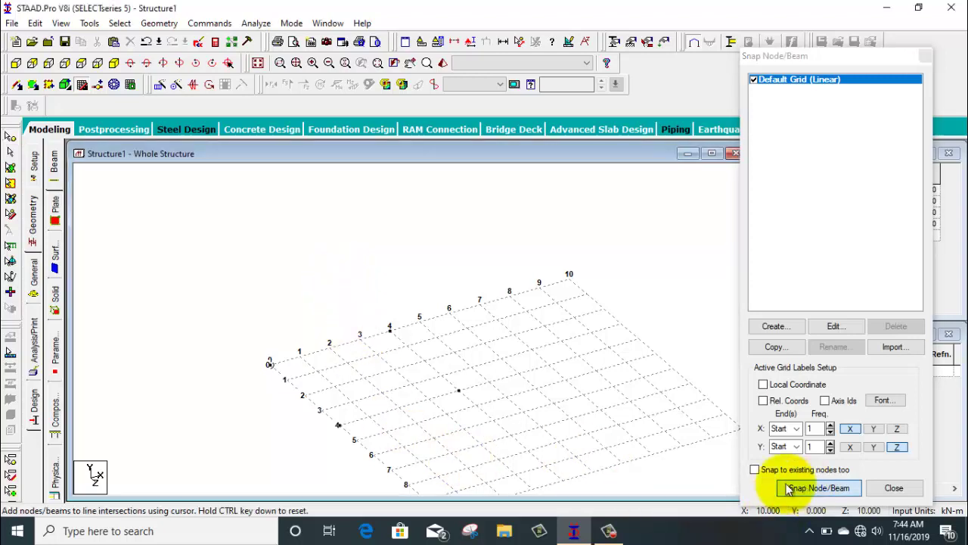
{"action": "left_click", "coordinate": [319, 371]}
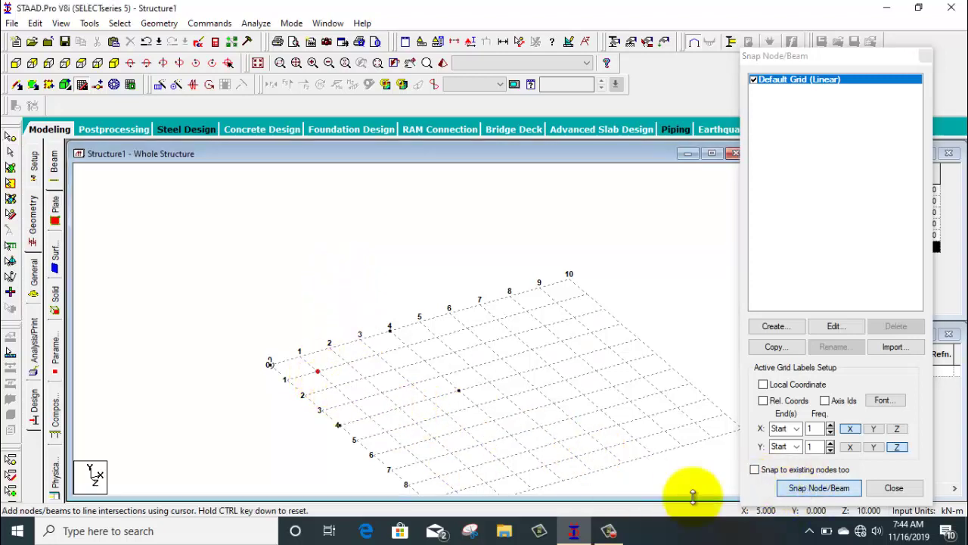
{"action": "left_click", "coordinate": [819, 487]}
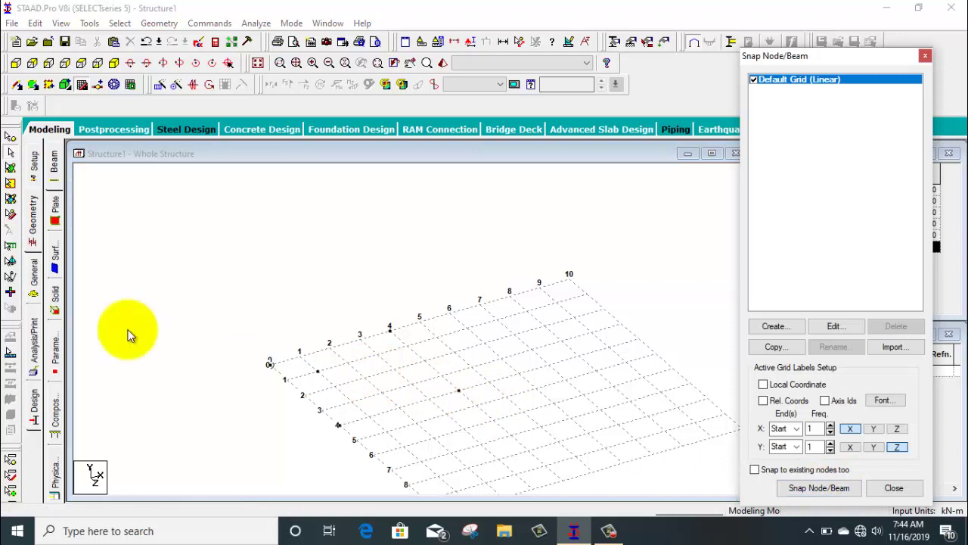
Copy the node at X 1, Z 1 and paste the copy 2 m along Z
{"action": "left_click", "coordinate": [9, 137]}
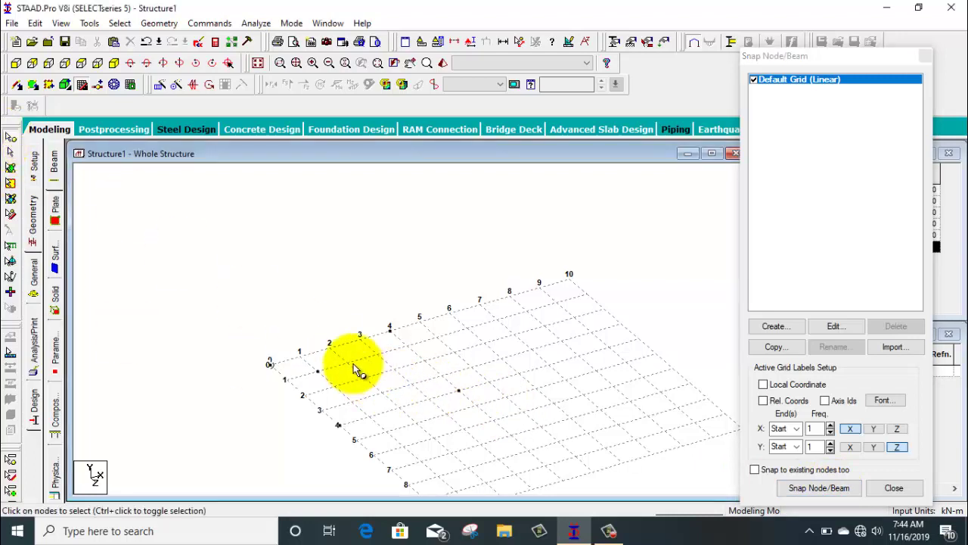
{"action": "left_click_drag", "start_coordinate": [350, 360], "coordinate": [309, 389]}
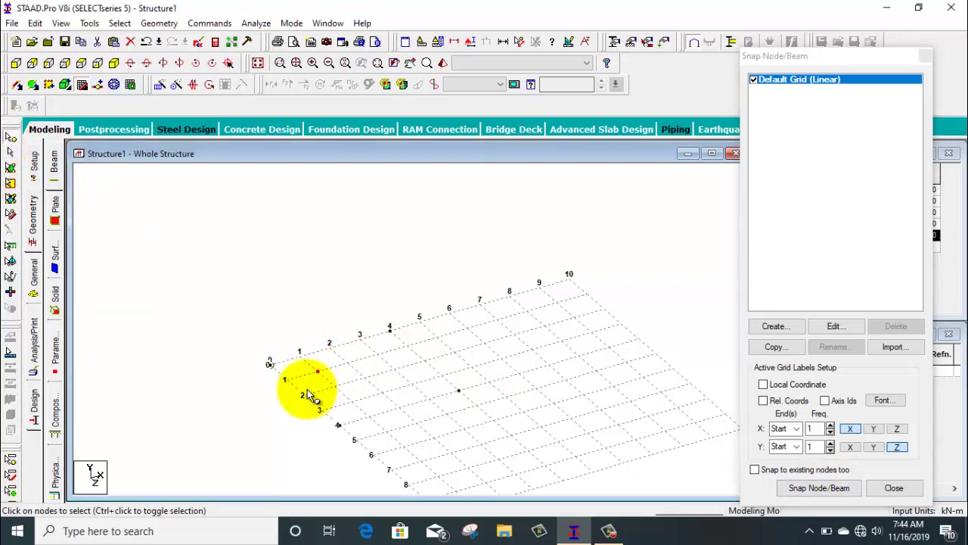
{"action": "key", "text": "ctrl+v"}
{"action": "left_click", "coordinate": [433, 313]}
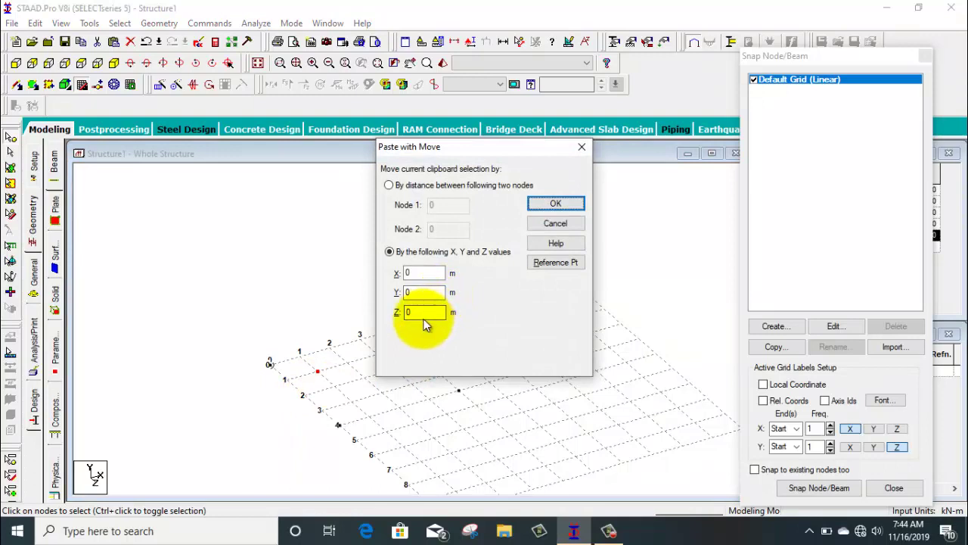
{"action": "left_click_drag", "start_coordinate": [426, 313], "coordinate": [386, 321]}
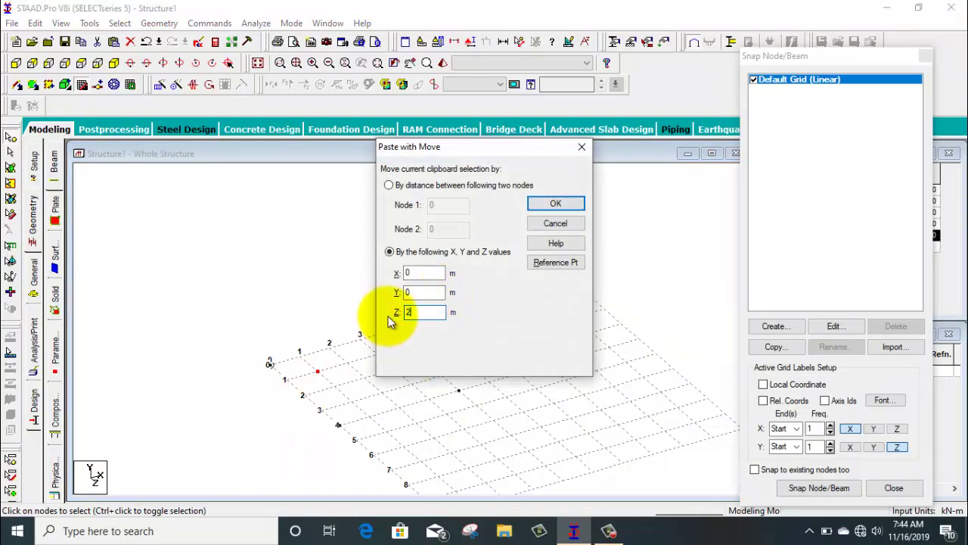
{"action": "left_click", "coordinate": [552, 204]}
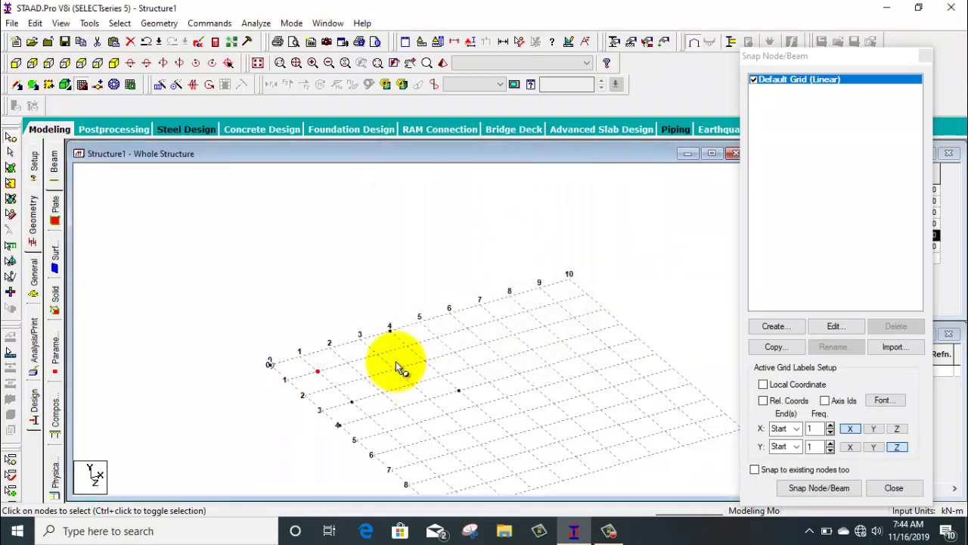
Copy the two inner nodes and paste them 2 m along X to form the inner square
{"action": "left_click_drag", "start_coordinate": [394, 363], "coordinate": [302, 409]}
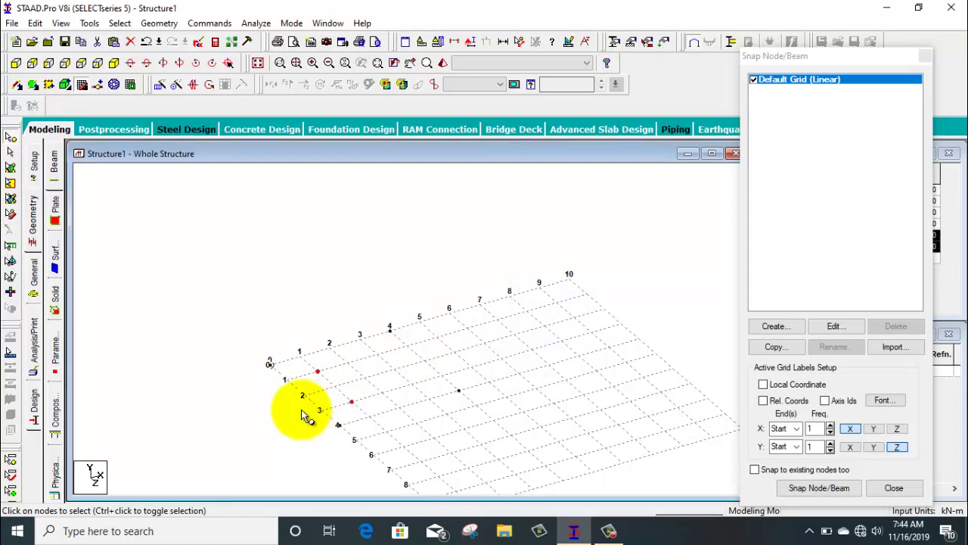
{"action": "key", "text": "ctrl+v"}
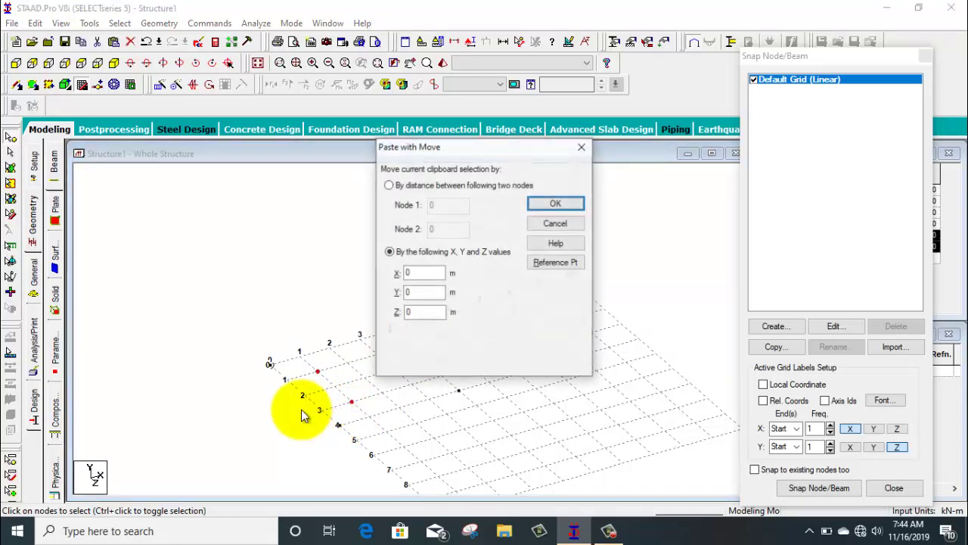
{"action": "double_click", "coordinate": [423, 274]}
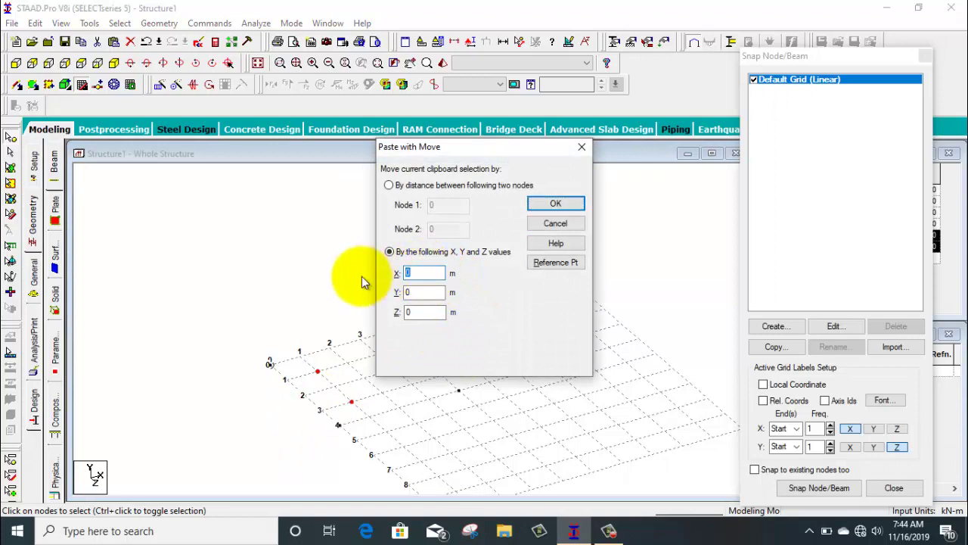
{"action": "type", "text": "2"}
{"action": "left_click", "coordinate": [576, 201]}
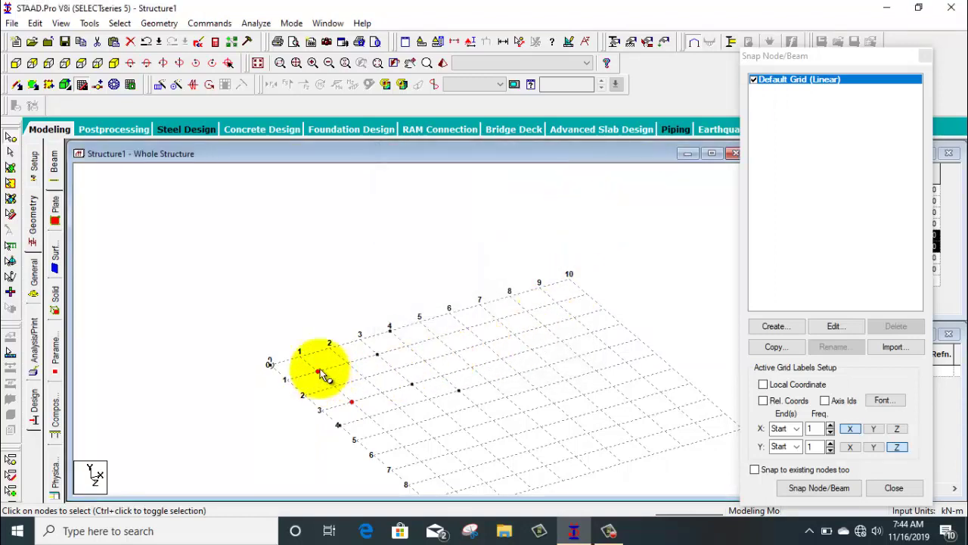
Cut the four inner-square nodes from the base plane
{"action": "left_click", "coordinate": [425, 348]}
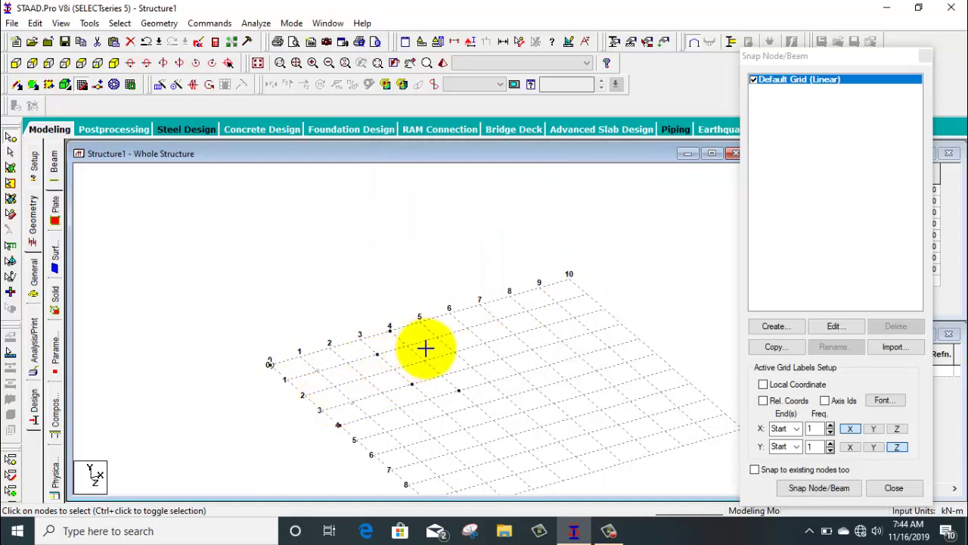
{"action": "left_click_drag", "start_coordinate": [426, 345], "coordinate": [298, 408]}
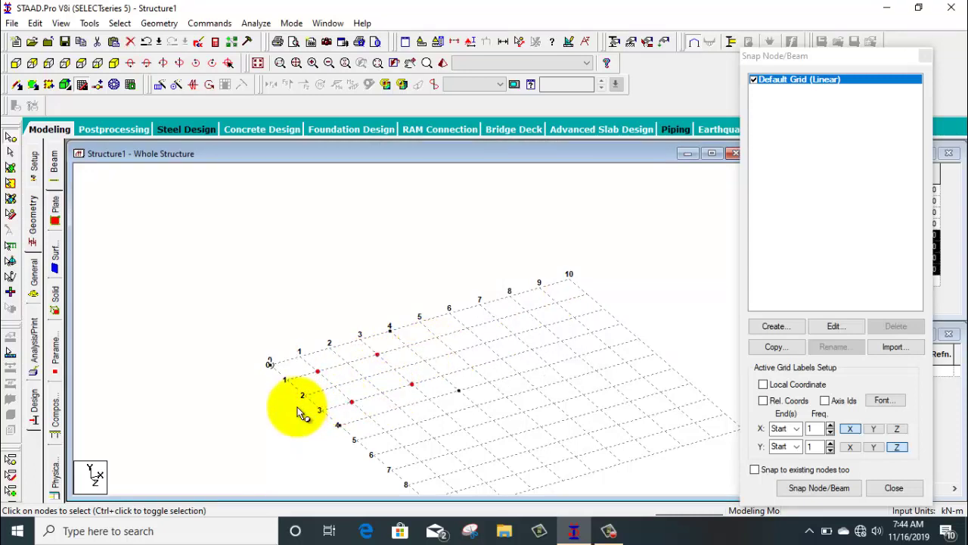
{"action": "key", "text": "Delete"}
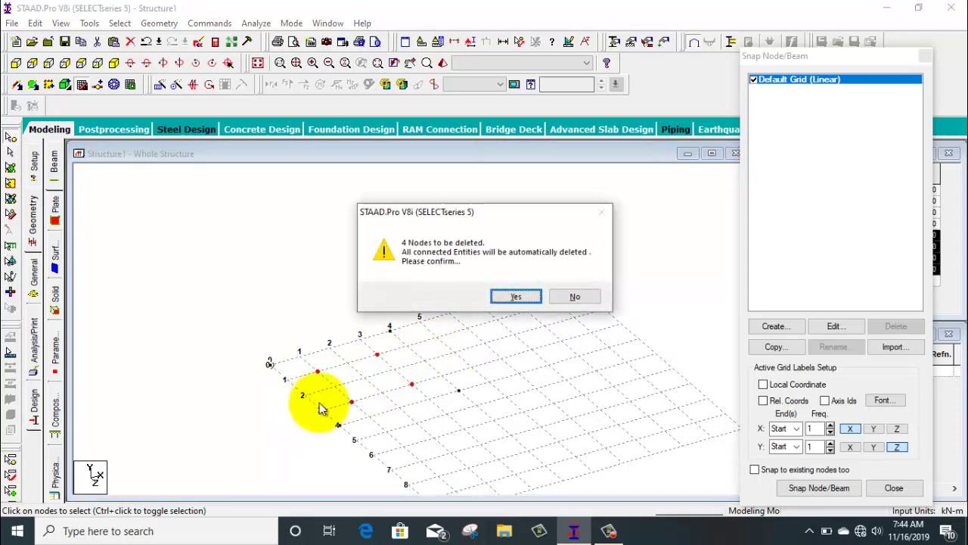
{"action": "left_click", "coordinate": [512, 295]}
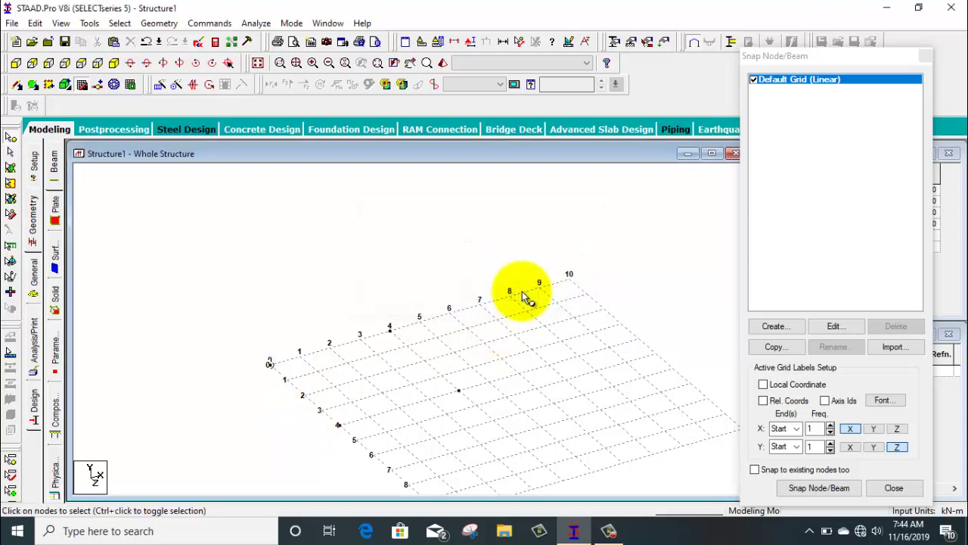
Paste the four cut inner-square nodes back into the model raised 4 m in Y
{"action": "key", "text": "ctrl+v"}
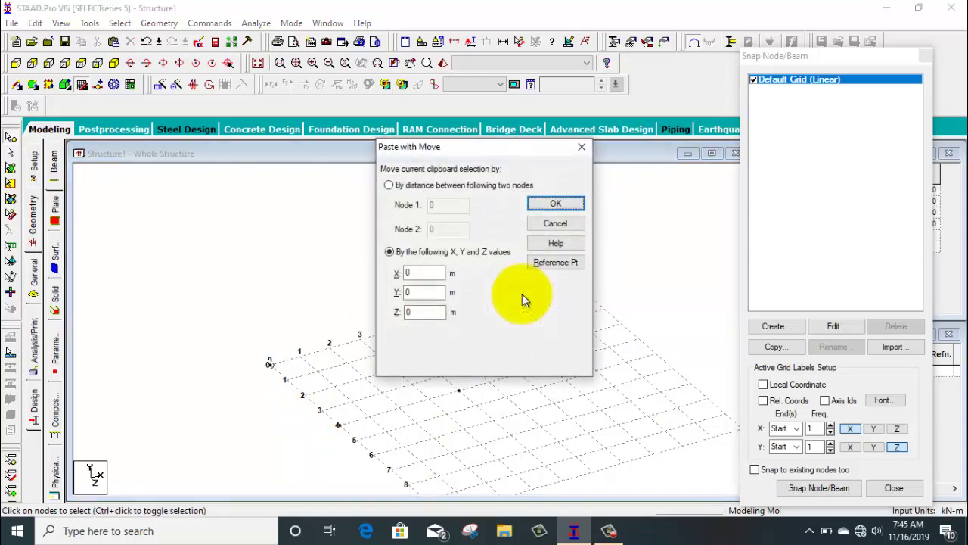
{"action": "left_click", "coordinate": [404, 293]}
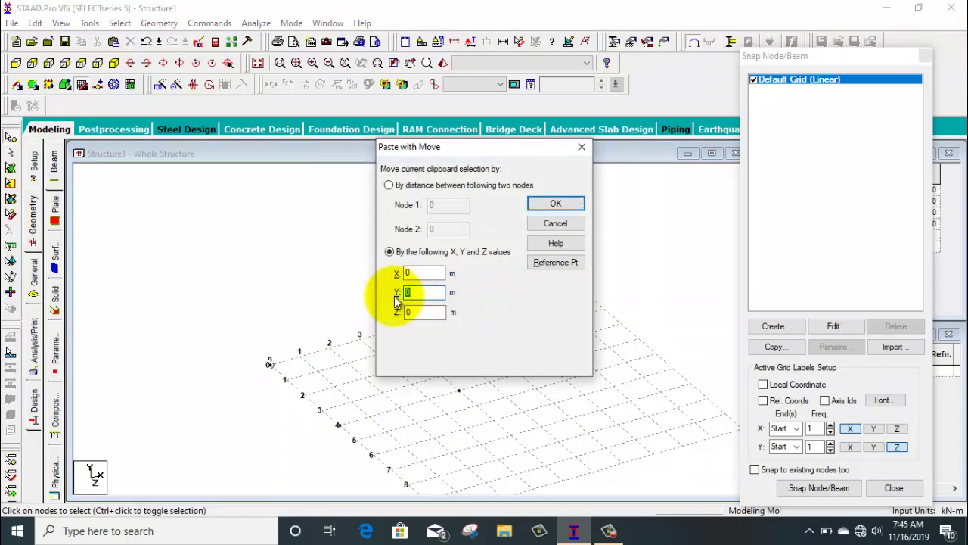
{"action": "type", "text": "4"}
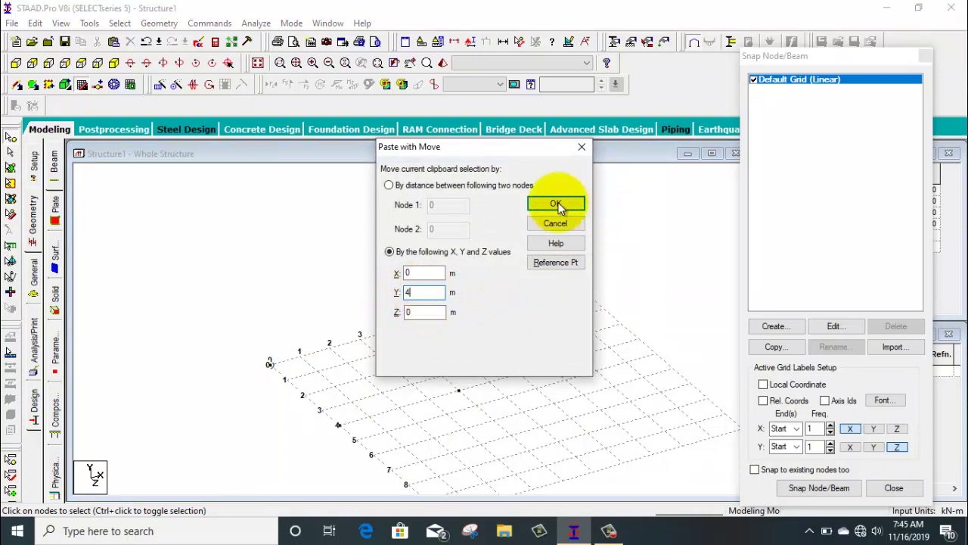
{"action": "left_click", "coordinate": [538, 201]}
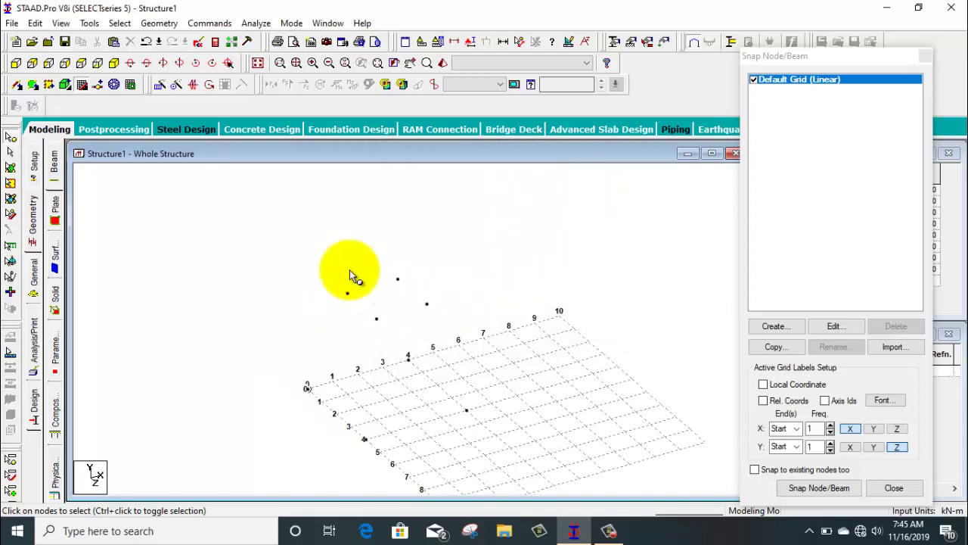
Copy the four raised inner-square nodes and paste the copies 4 m higher in Y
{"action": "left_click_drag", "start_coordinate": [469, 251], "coordinate": [307, 338]}
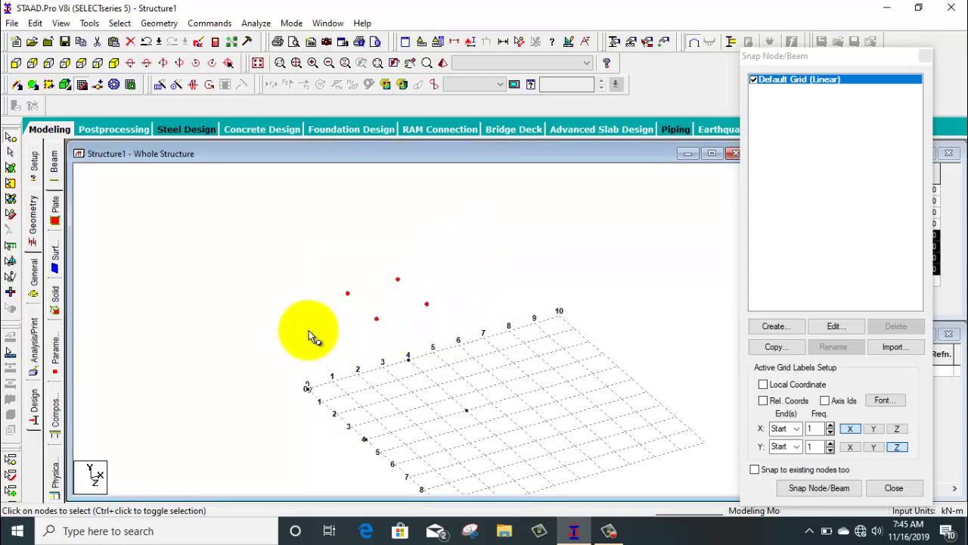
{"action": "key", "text": "ctrl+v"}
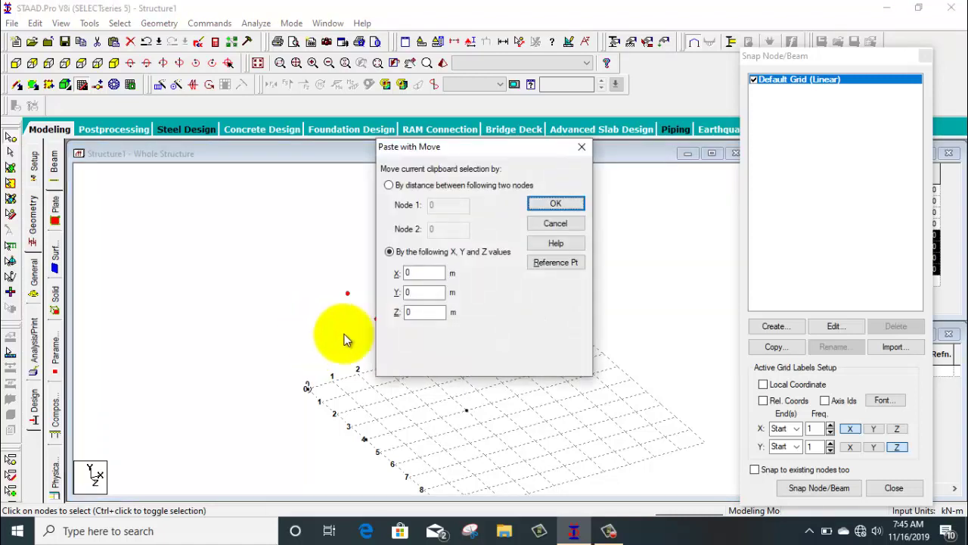
{"action": "double_click", "coordinate": [408, 293]}
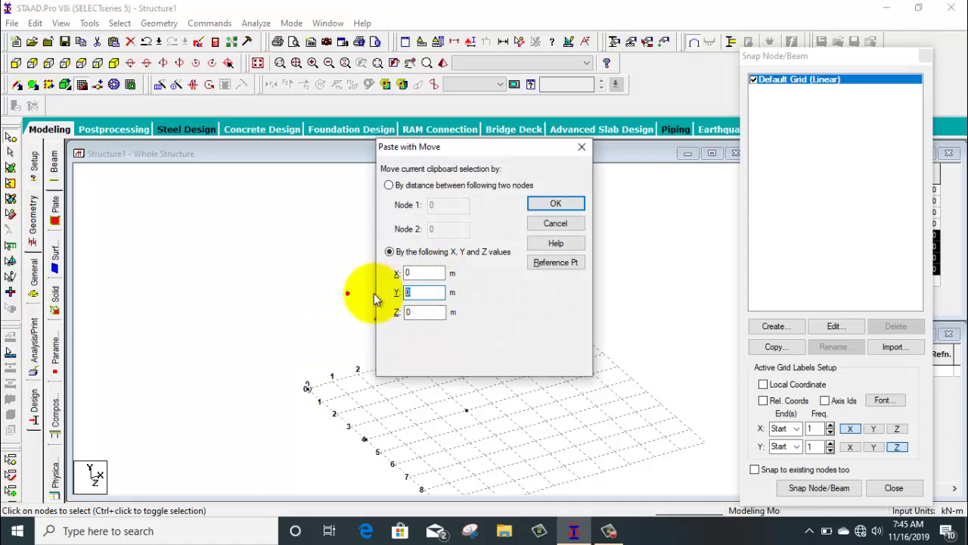
{"action": "type", "text": "4"}
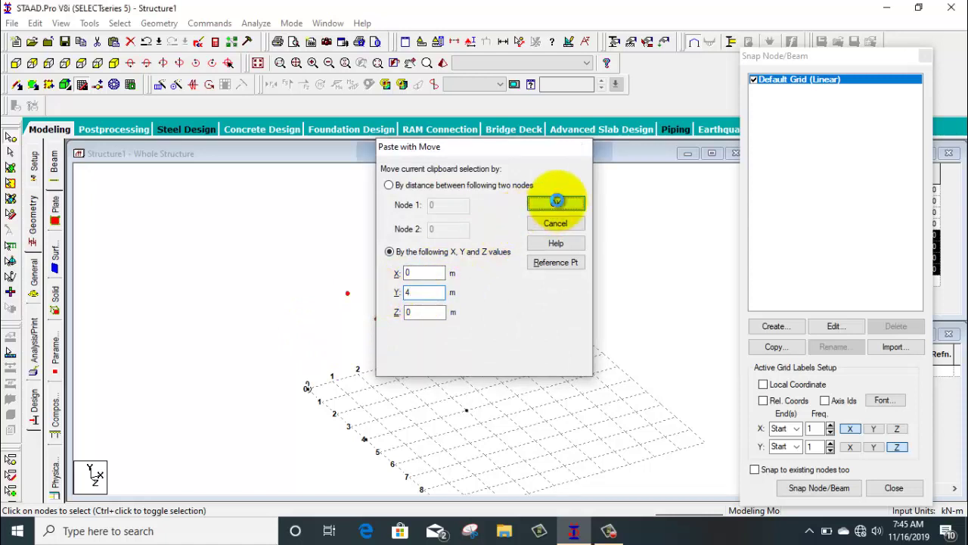
{"action": "left_click", "coordinate": [555, 203]}
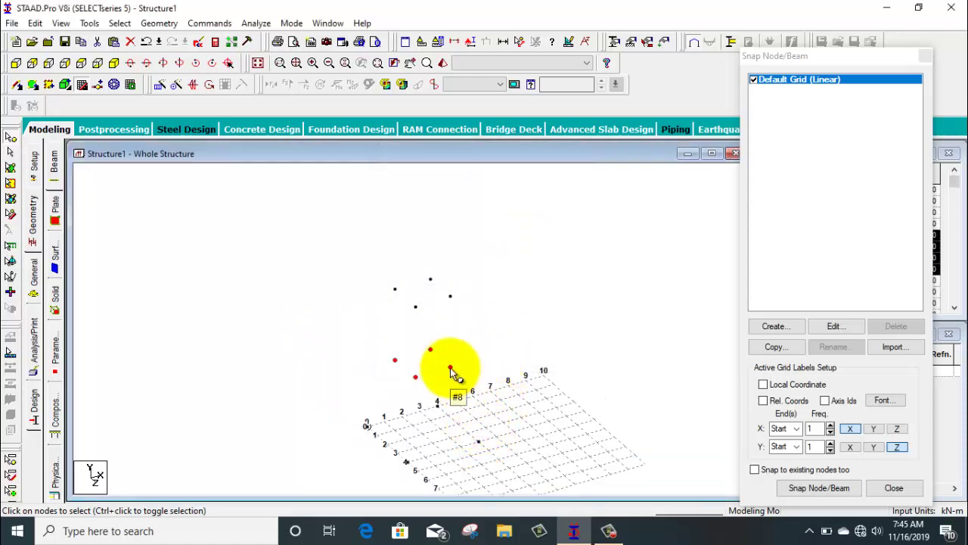
Copy only the topmost four nodes and paste the copies 1 m higher in Y
{"action": "left_click", "coordinate": [451, 297], "text": "ctrl"}
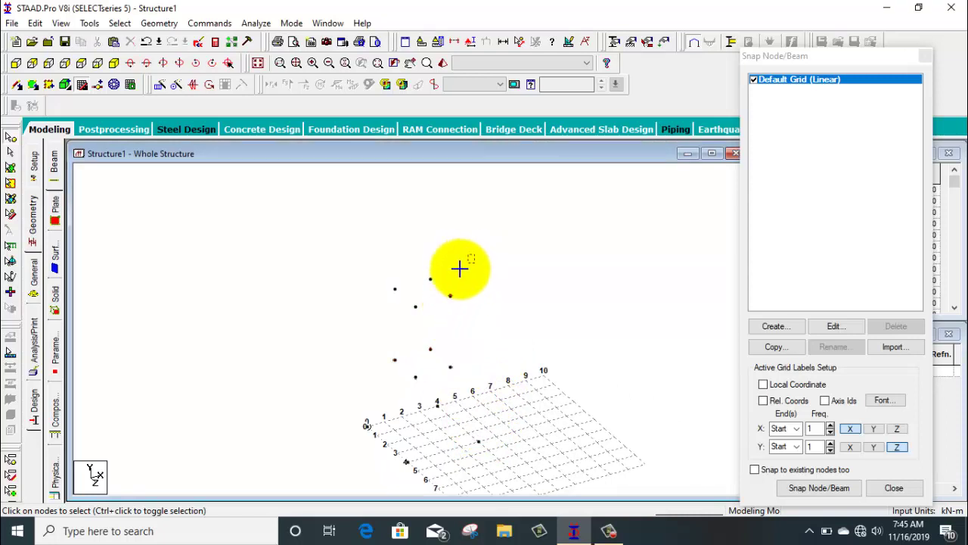
{"action": "left_click_drag", "start_coordinate": [460, 268], "coordinate": [369, 323]}
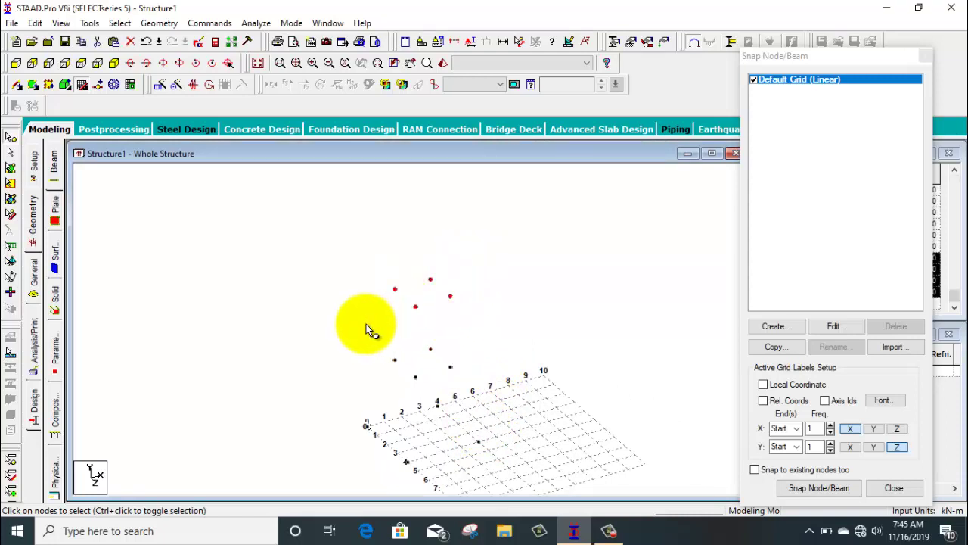
{"action": "key", "text": "ctrl+v"}
{"action": "double_click", "coordinate": [420, 293]}
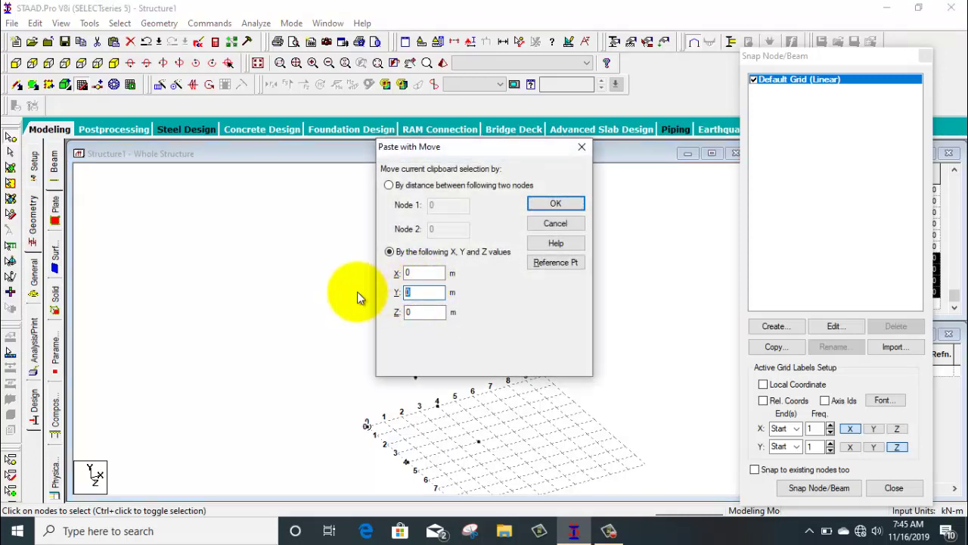
{"action": "type", "text": "1"}
{"action": "left_click", "coordinate": [555, 204]}
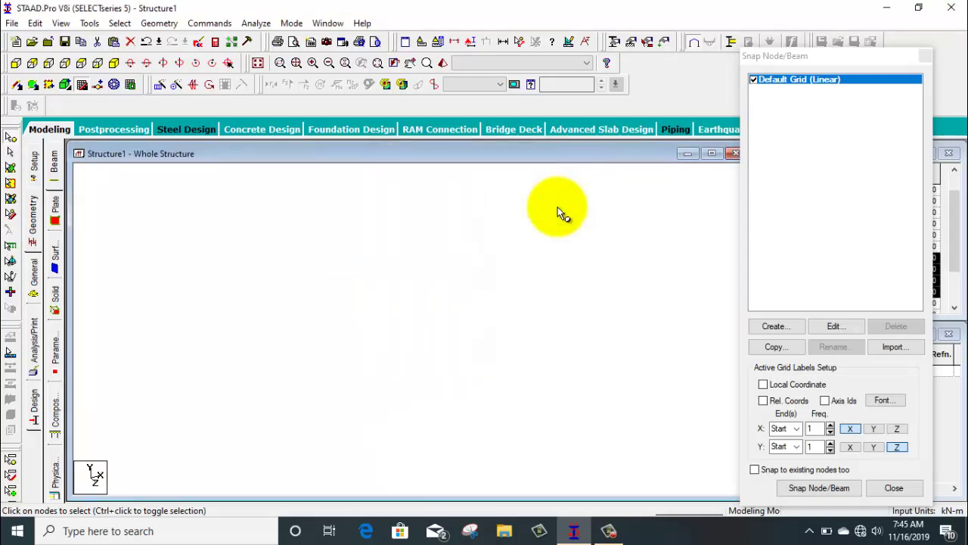
{"action": "right_click", "coordinate": [539, 272]}
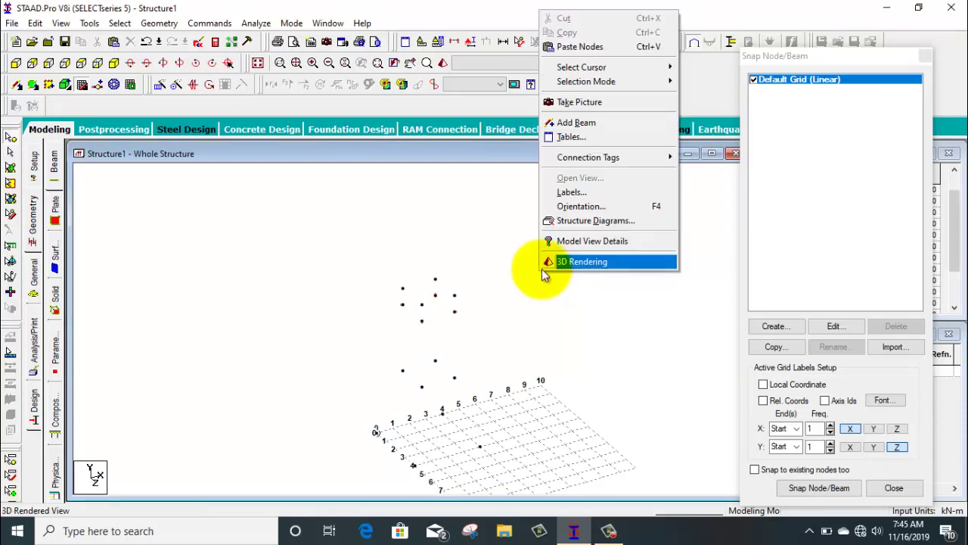
{"action": "left_click", "coordinate": [527, 327]}
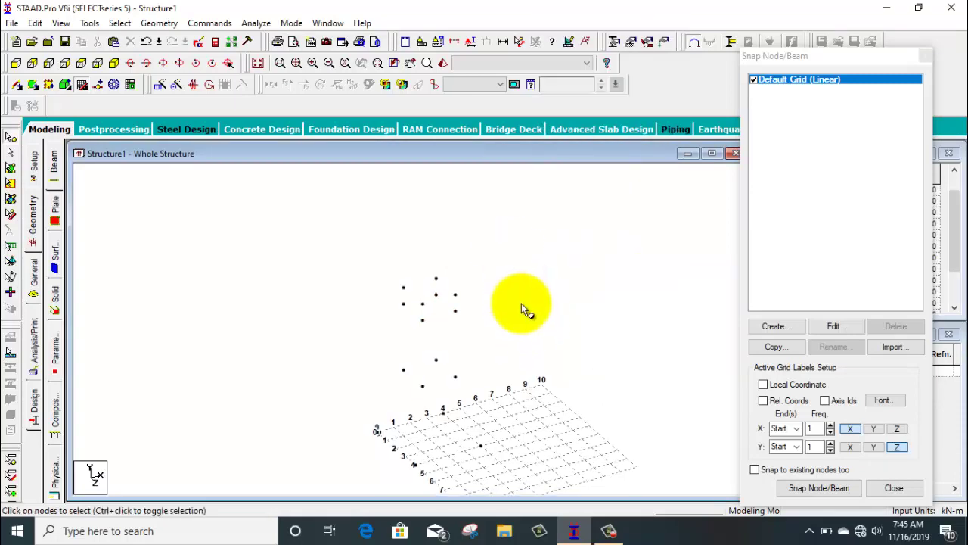
Add four inclined leg beams from the base square's corner nodes to the corresponding nodes of the square 4 m above
{"action": "middle_click_drag", "start_coordinate": [522, 309], "coordinate": [461, 388]}
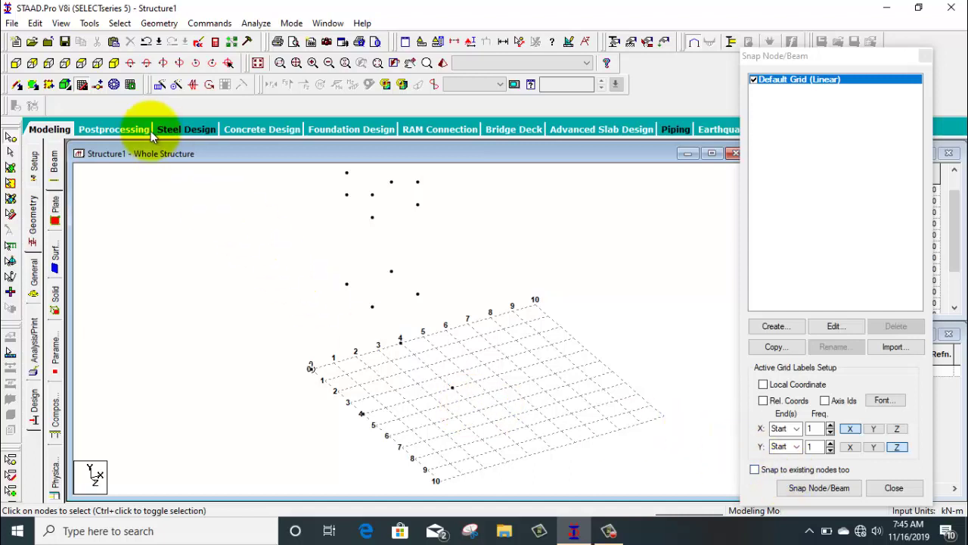
{"action": "left_click", "coordinate": [18, 85]}
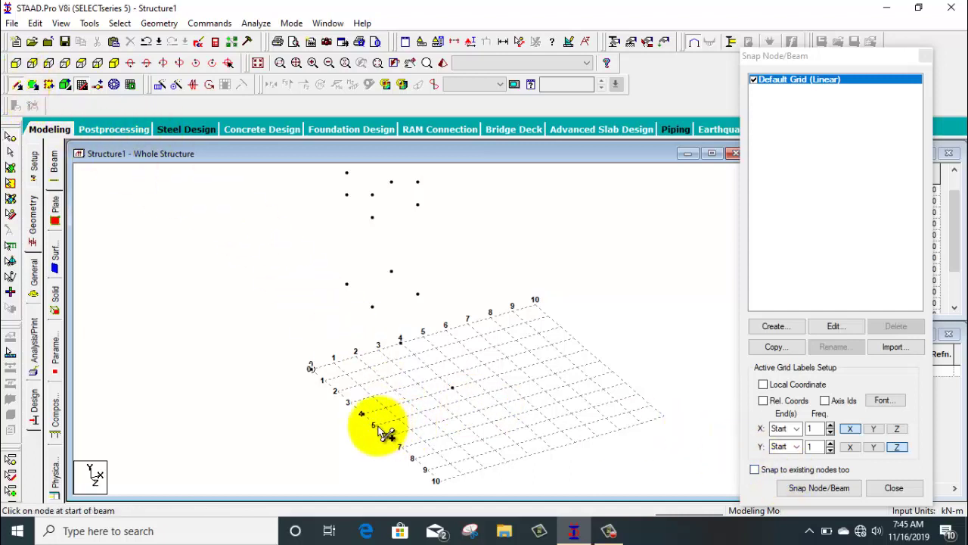
{"action": "mouse_move", "coordinate": [362, 412]}
{"action": "left_mouse_down"}
{"action": "mouse_move", "coordinate": [376, 400]}
{"action": "mouse_move", "coordinate": [371, 307]}
{"action": "left_mouse_up"}
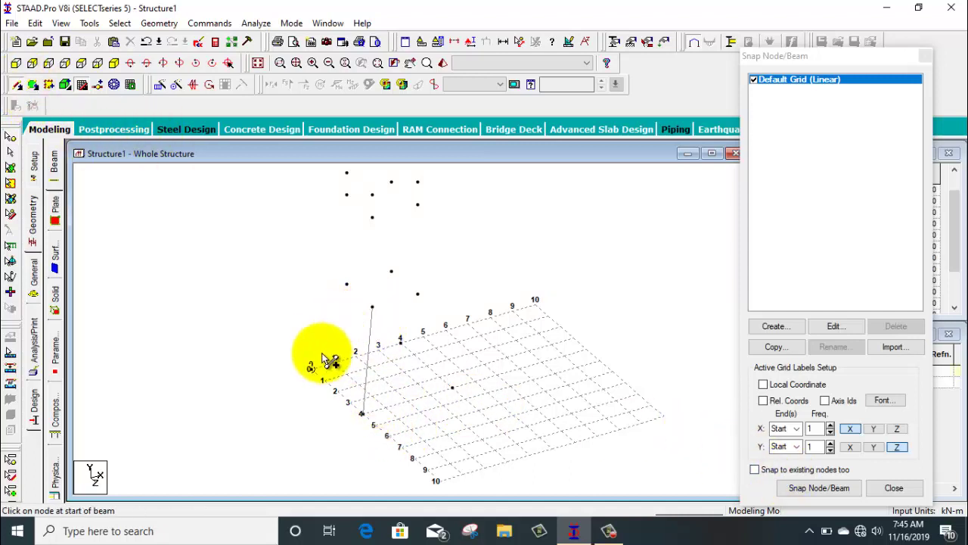
{"action": "left_click_drag", "start_coordinate": [311, 367], "coordinate": [347, 286]}
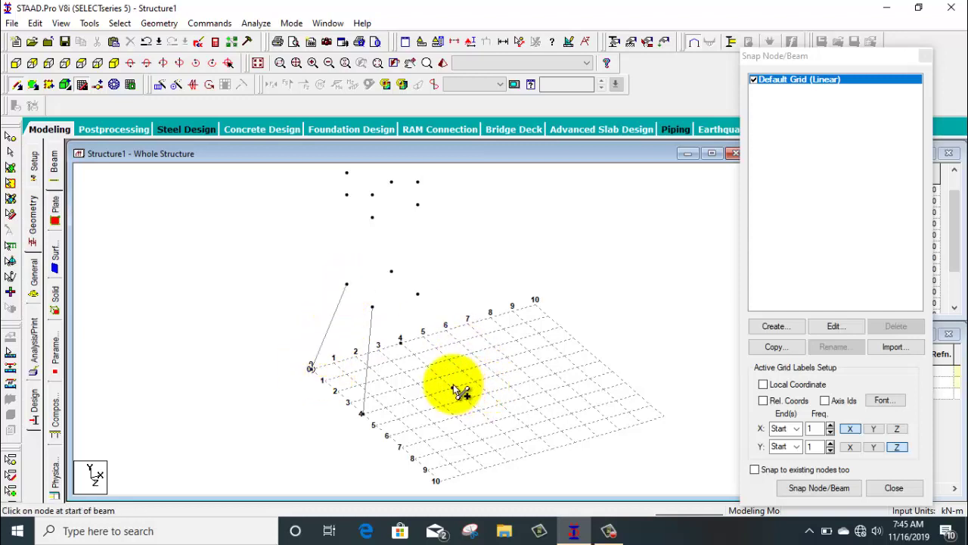
{"action": "left_click_drag", "start_coordinate": [452, 388], "coordinate": [418, 293]}
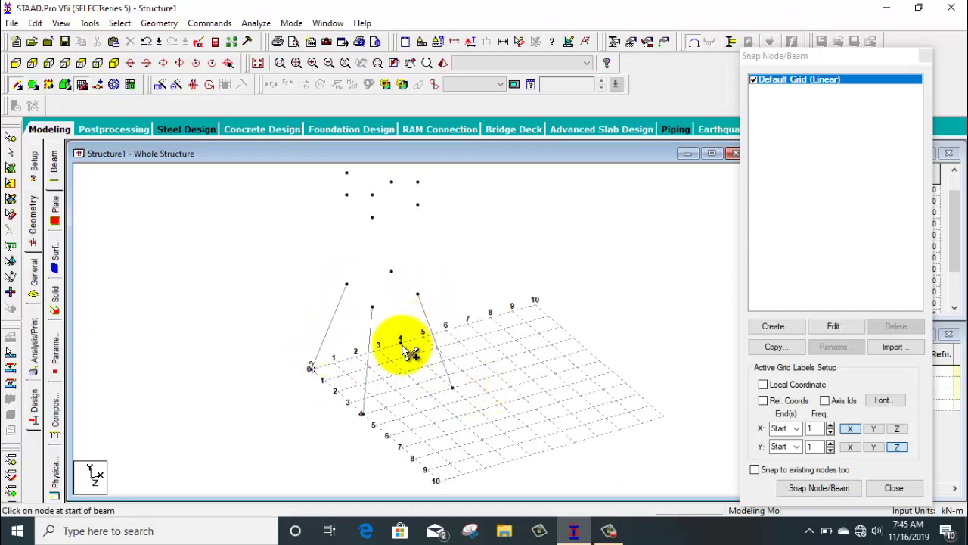
{"action": "mouse_move", "coordinate": [400, 342]}
{"action": "left_mouse_down"}
{"action": "mouse_move", "coordinate": [395, 277]}
{"action": "mouse_move", "coordinate": [417, 293]}
{"action": "left_mouse_up"}
Add vertical column beams upward from the four nodes at the 4 m level, through the 8 m level, towards the top square
{"action": "middle_click_drag", "start_coordinate": [410, 310], "coordinate": [432, 406]}
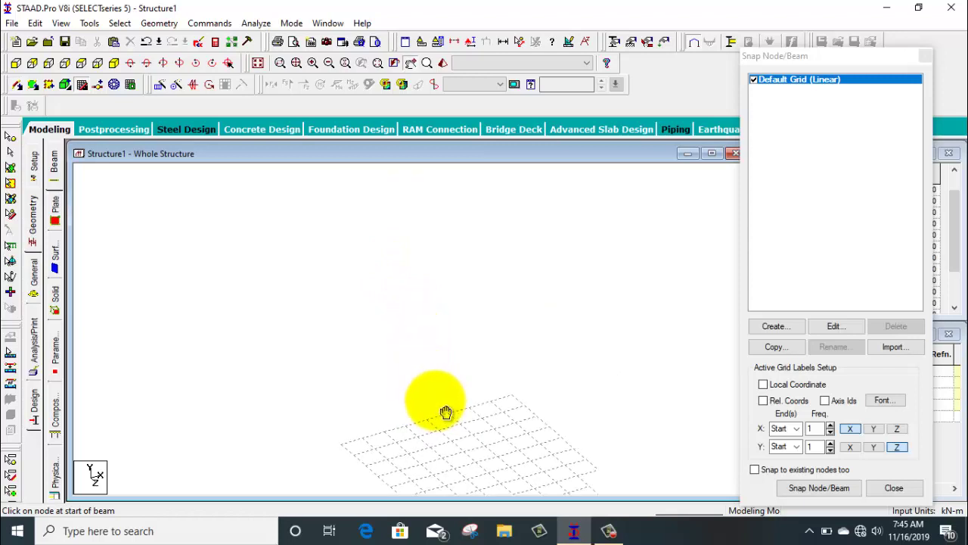
{"action": "mouse_move", "coordinate": [379, 370]}
{"action": "left_mouse_down"}
{"action": "mouse_move", "coordinate": [391, 346]}
{"action": "mouse_move", "coordinate": [380, 284]}
{"action": "left_mouse_up"}
{"action": "left_click_drag", "start_coordinate": [404, 390], "coordinate": [404, 303]}
{"action": "left_click_drag", "start_coordinate": [446, 376], "coordinate": [446, 291]}
{"action": "mouse_move", "coordinate": [422, 355]}
{"action": "left_mouse_down"}
{"action": "mouse_move", "coordinate": [406, 270]}
{"action": "mouse_move", "coordinate": [452, 276]}
{"action": "mouse_move", "coordinate": [446, 270]}
{"action": "left_mouse_up"}
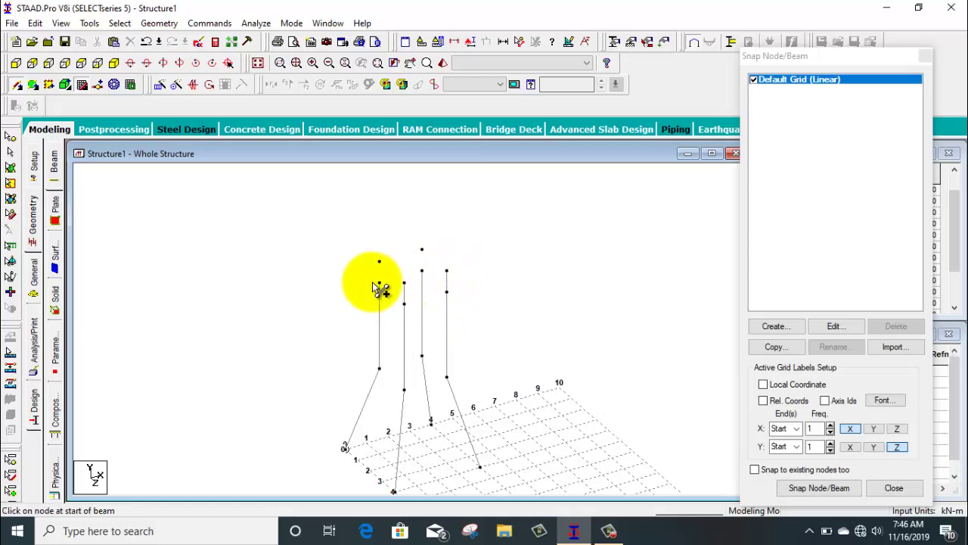
{"action": "left_click_drag", "start_coordinate": [381, 283], "coordinate": [380, 268]}
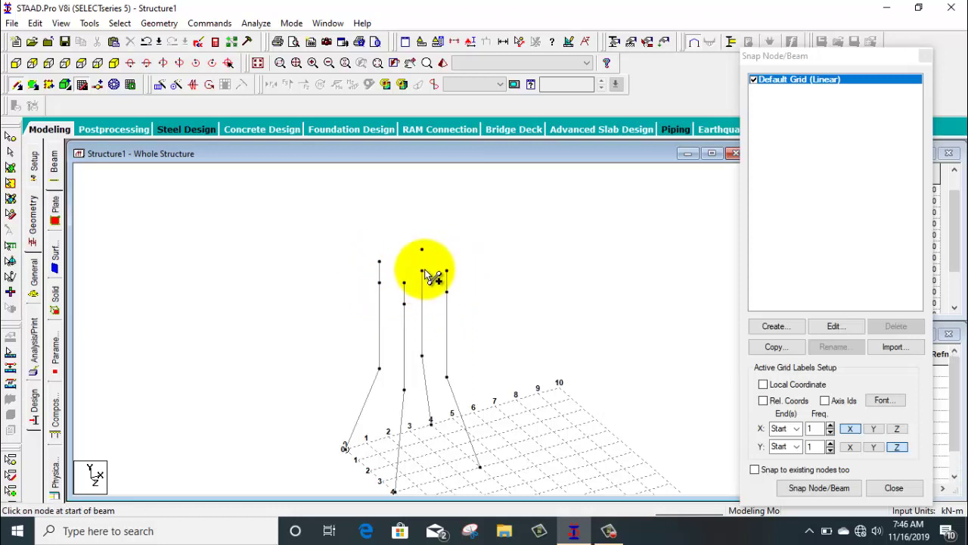
Add horizontal beams around the two uppermost node squares and complete the remaining short vertical between them
{"action": "scroll", "coordinate": [423, 290], "scroll_direction": "up", "scroll_amount": 1}
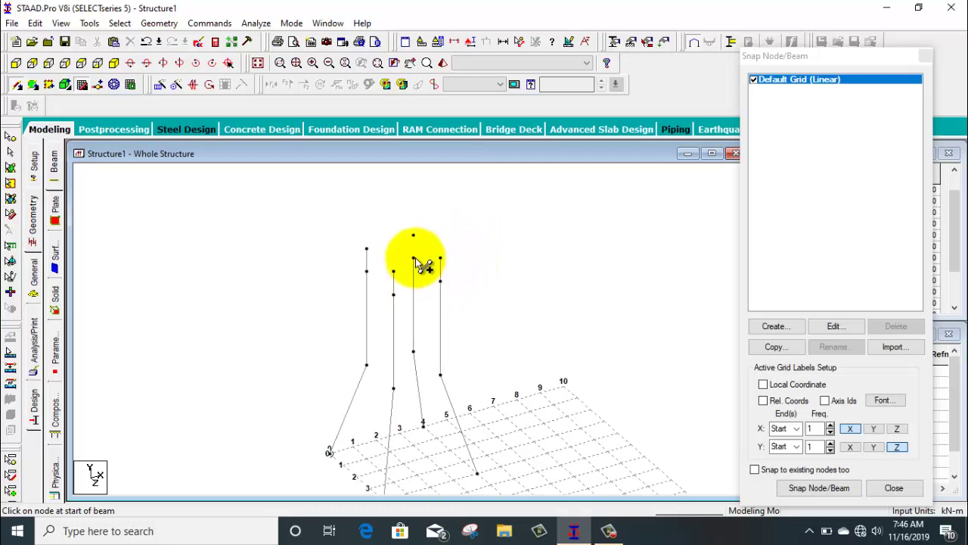
{"action": "left_click_drag", "start_coordinate": [394, 293], "coordinate": [441, 258]}
{"action": "left_click_drag", "start_coordinate": [393, 293], "coordinate": [366, 248]}
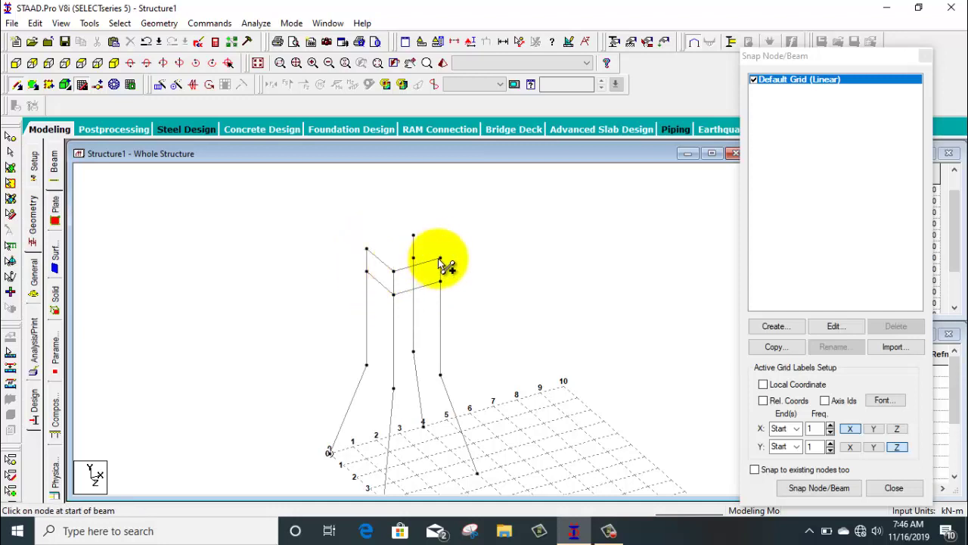
{"action": "left_click_drag", "start_coordinate": [440, 258], "coordinate": [413, 236]}
{"action": "left_click_drag", "start_coordinate": [439, 280], "coordinate": [412, 235]}
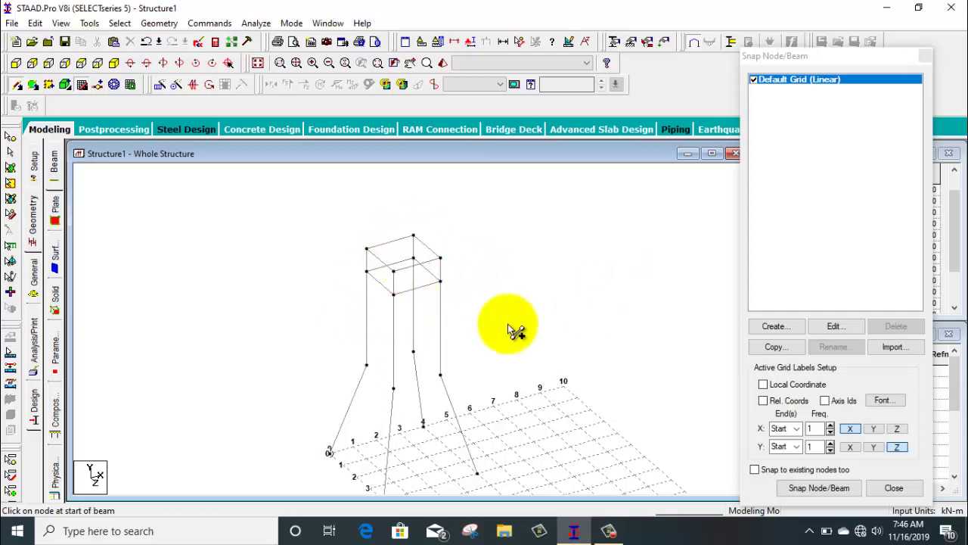
Copy the four nodes on the X 1 side of the two uppermost squares and paste them at X -1 m
{"action": "left_click", "coordinate": [11, 153]}
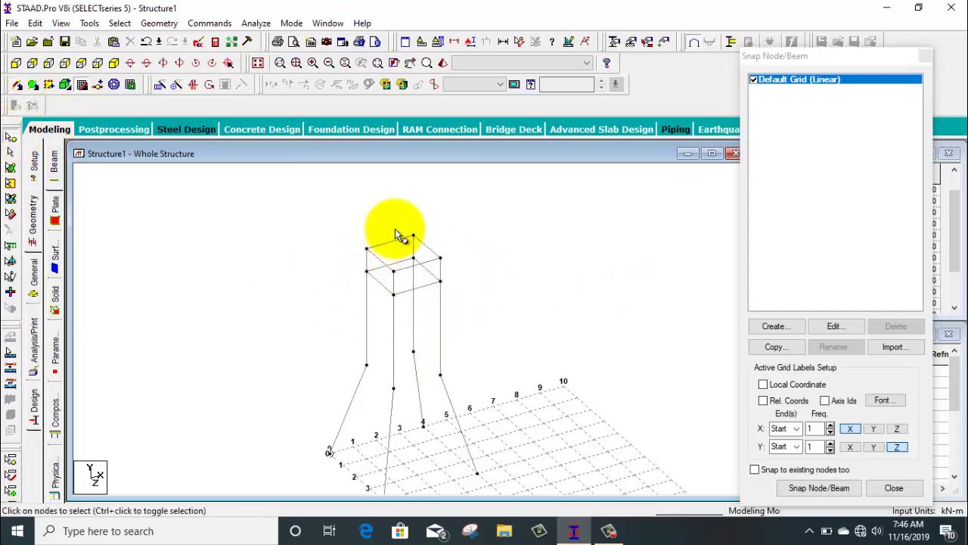
{"action": "left_click_drag", "start_coordinate": [397, 227], "coordinate": [327, 312]}
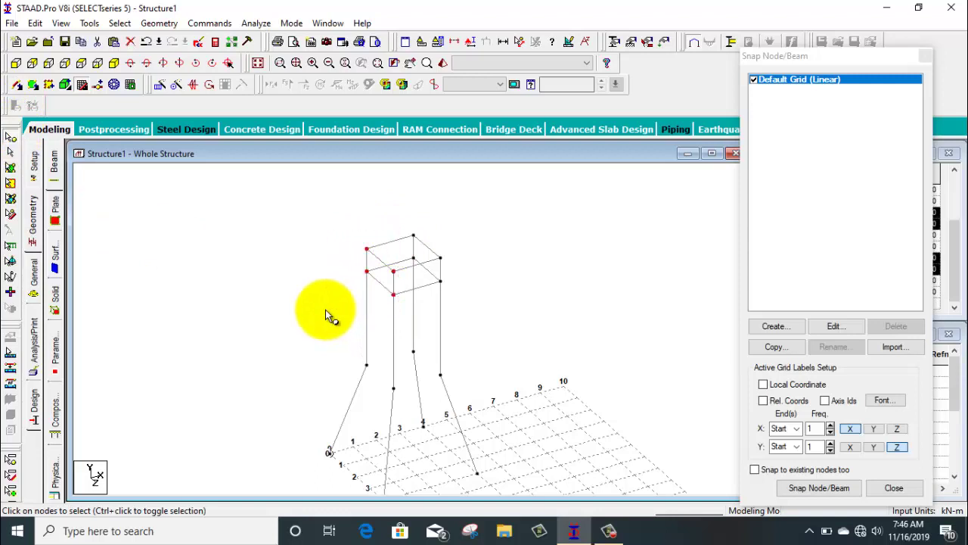
{"action": "key", "text": "ctrl+v"}
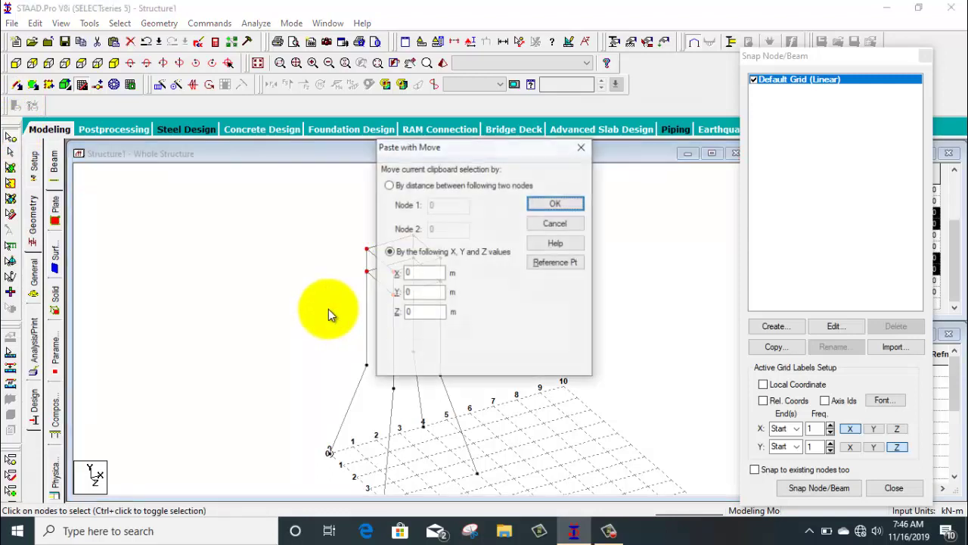
{"action": "left_click_drag", "start_coordinate": [419, 145], "coordinate": [511, 122]}
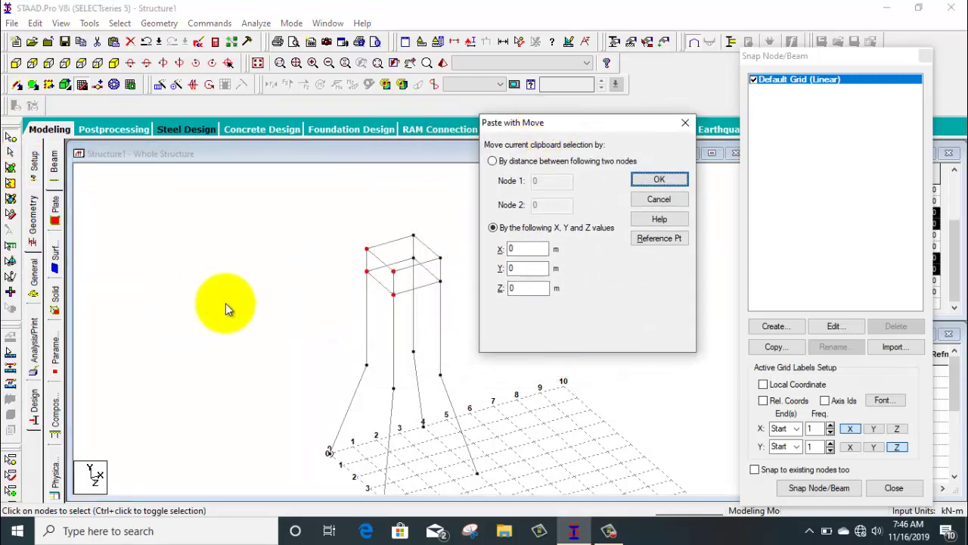
{"action": "left_click", "coordinate": [513, 289]}
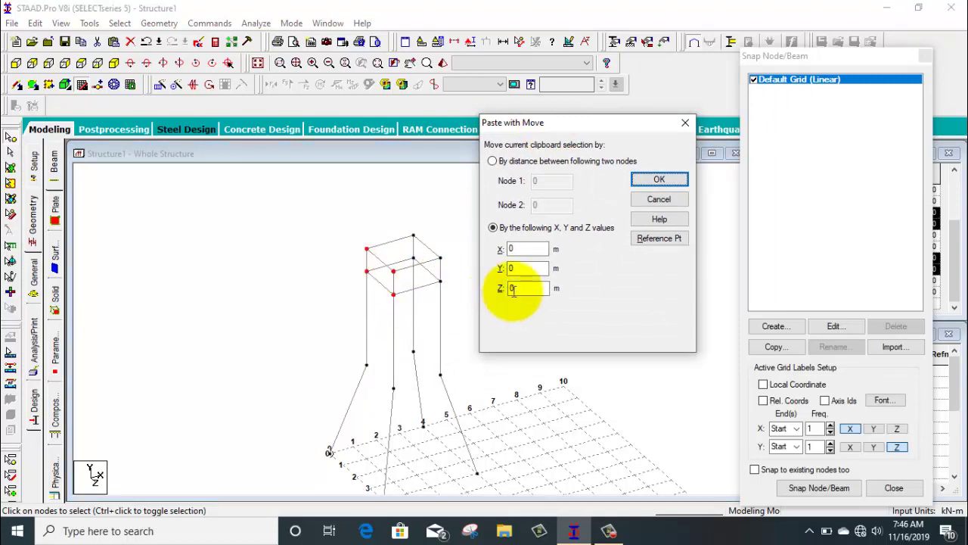
{"action": "left_click_drag", "start_coordinate": [535, 250], "coordinate": [465, 256]}
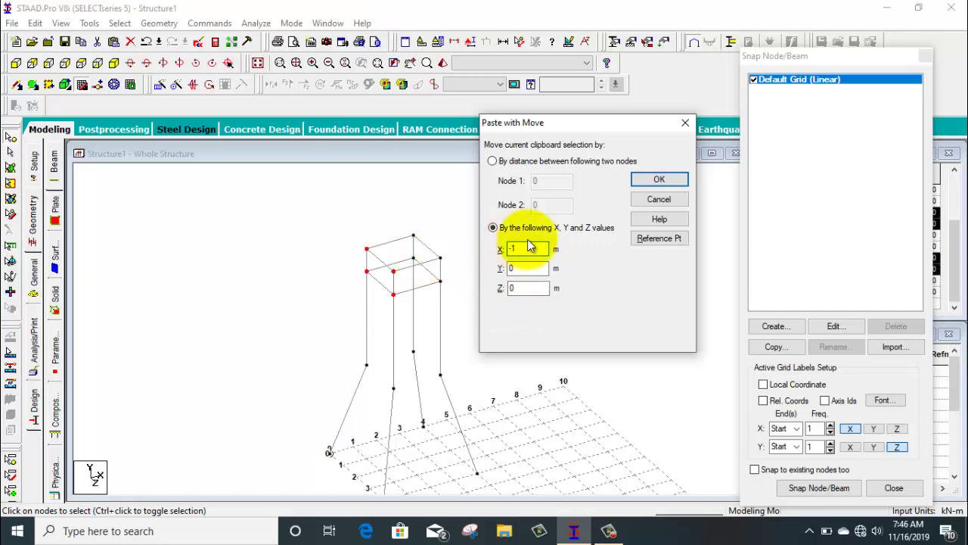
{"action": "left_click", "coordinate": [659, 180]}
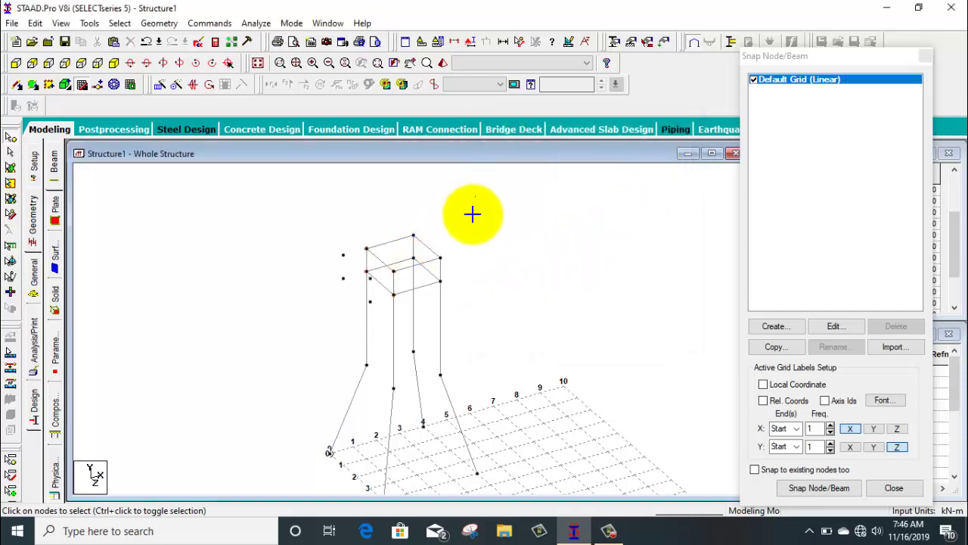
Copy the four nodes on the X 3 side of the two uppermost squares and paste them at X 1 m
{"action": "left_click_drag", "start_coordinate": [475, 196], "coordinate": [412, 292]}
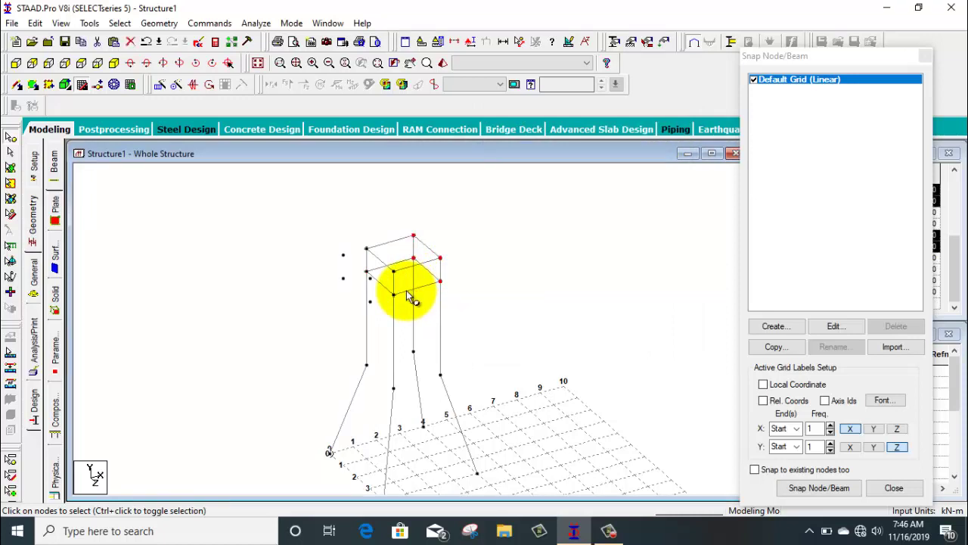
{"action": "key", "text": "ctrl+v"}
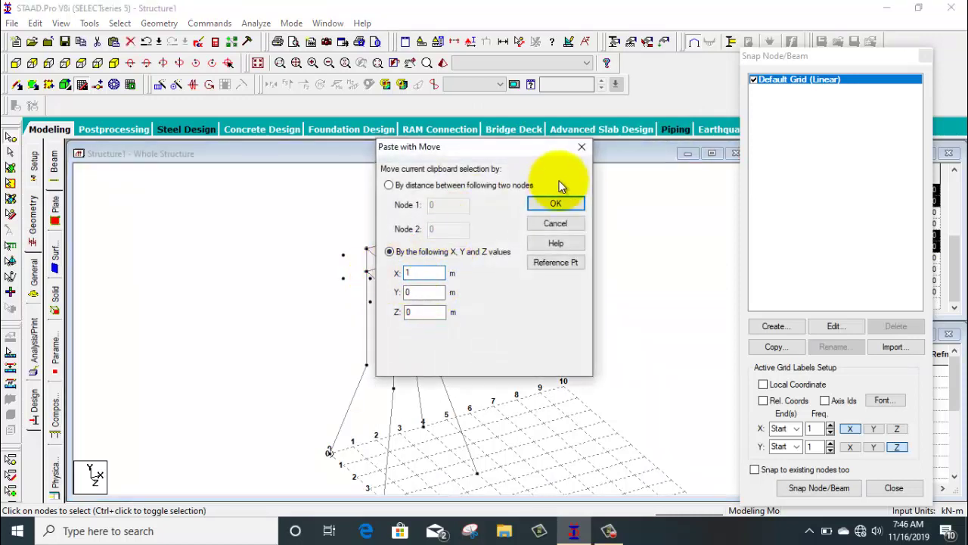
{"action": "left_click", "coordinate": [555, 203]}
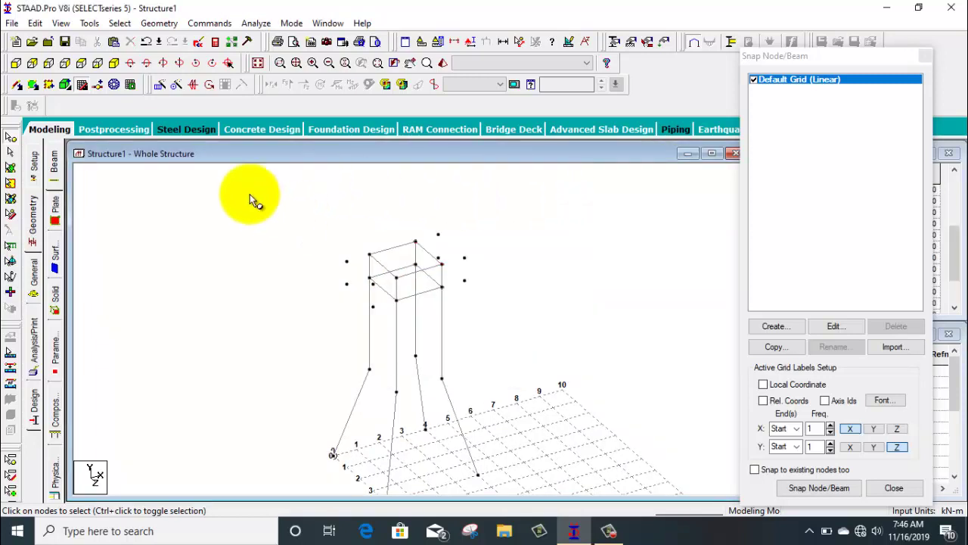
Add beams joining the side extension nodes to the two upper squares, and close the end frame on the positive X side
{"action": "left_click", "coordinate": [15, 84]}
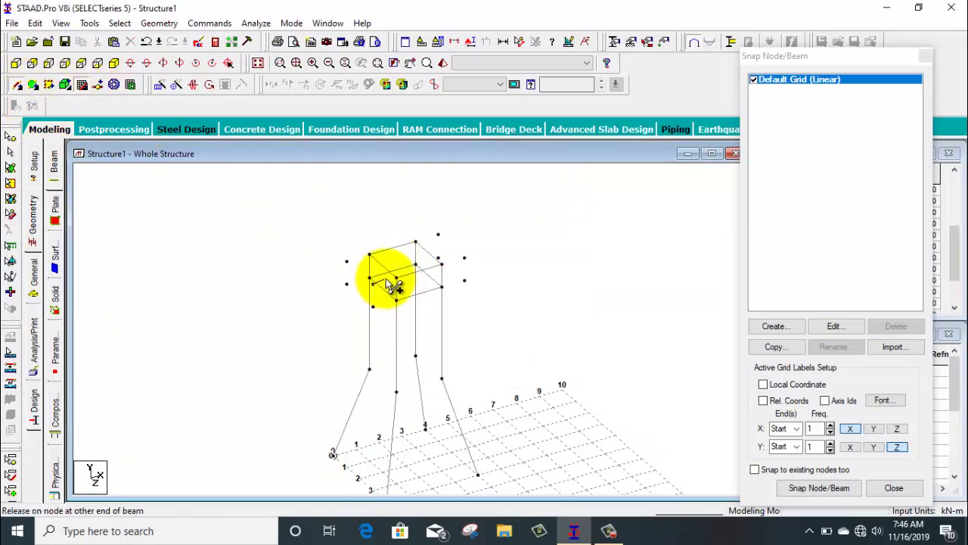
{"action": "left_click_drag", "start_coordinate": [346, 262], "coordinate": [368, 270]}
{"action": "left_click", "coordinate": [537, 296]}
{"action": "left_click_drag", "start_coordinate": [447, 295], "coordinate": [369, 254]}
{"action": "left_click_drag", "start_coordinate": [395, 302], "coordinate": [370, 279]}
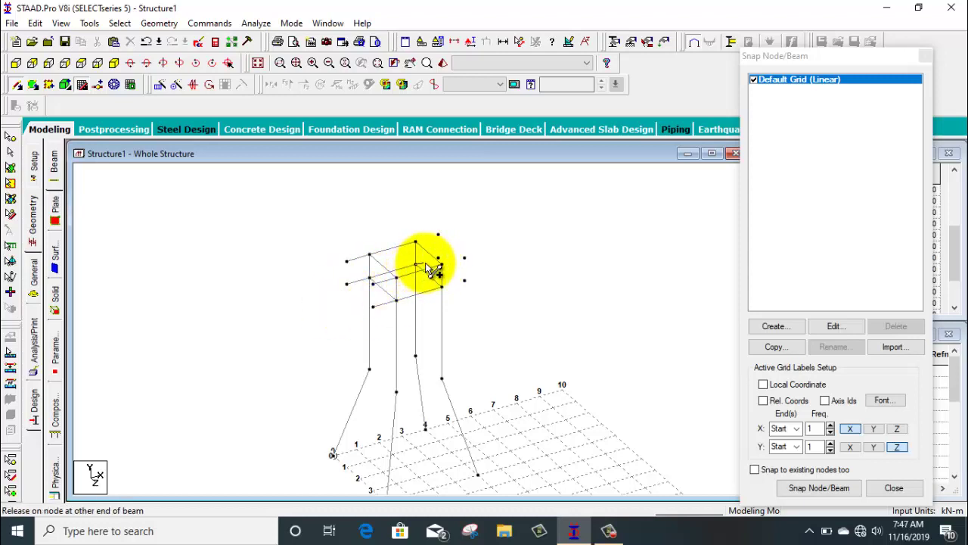
{"action": "mouse_move", "coordinate": [427, 269]}
{"action": "left_mouse_down"}
{"action": "mouse_move", "coordinate": [443, 264]}
{"action": "mouse_move", "coordinate": [452, 289]}
{"action": "mouse_move", "coordinate": [465, 255]}
{"action": "mouse_move", "coordinate": [433, 239]}
{"action": "mouse_move", "coordinate": [443, 259]}
{"action": "mouse_move", "coordinate": [443, 233]}
{"action": "mouse_move", "coordinate": [448, 263]}
{"action": "mouse_move", "coordinate": [464, 259]}
{"action": "mouse_move", "coordinate": [467, 280]}
{"action": "mouse_move", "coordinate": [442, 263]}
{"action": "left_mouse_up"}
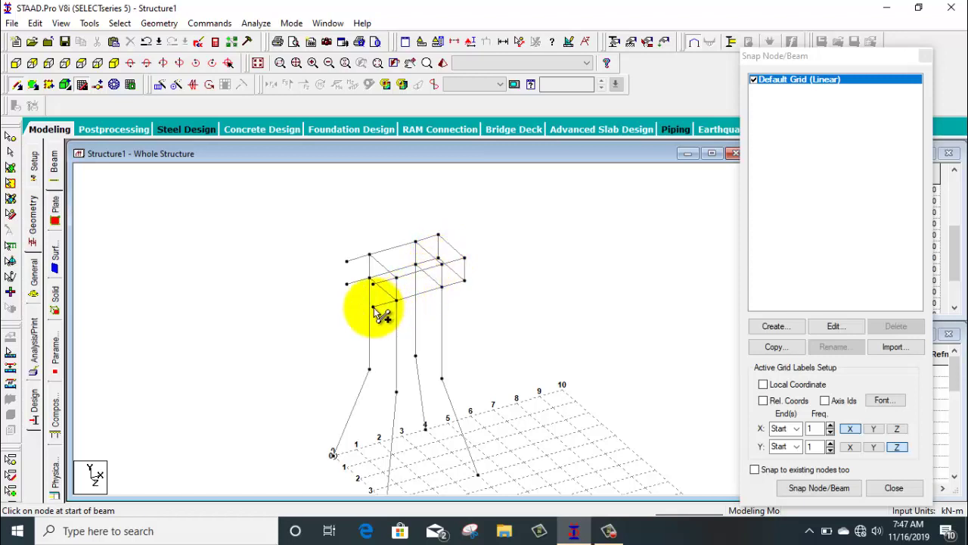
Add beams closing the rectangular end frame between the four extension nodes on the negative X side, declining the auto save
{"action": "left_click_drag", "start_coordinate": [373, 308], "coordinate": [344, 278]}
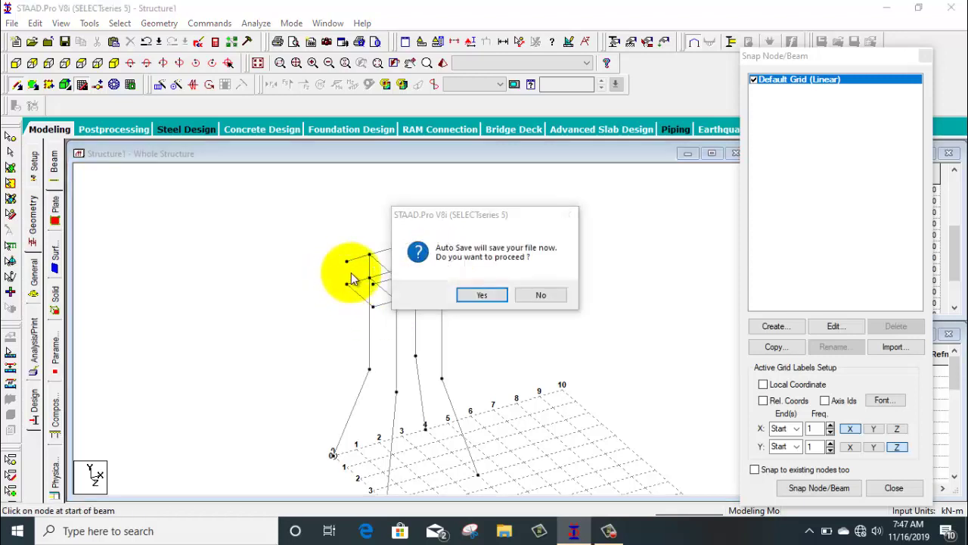
{"action": "left_click", "coordinate": [536, 296]}
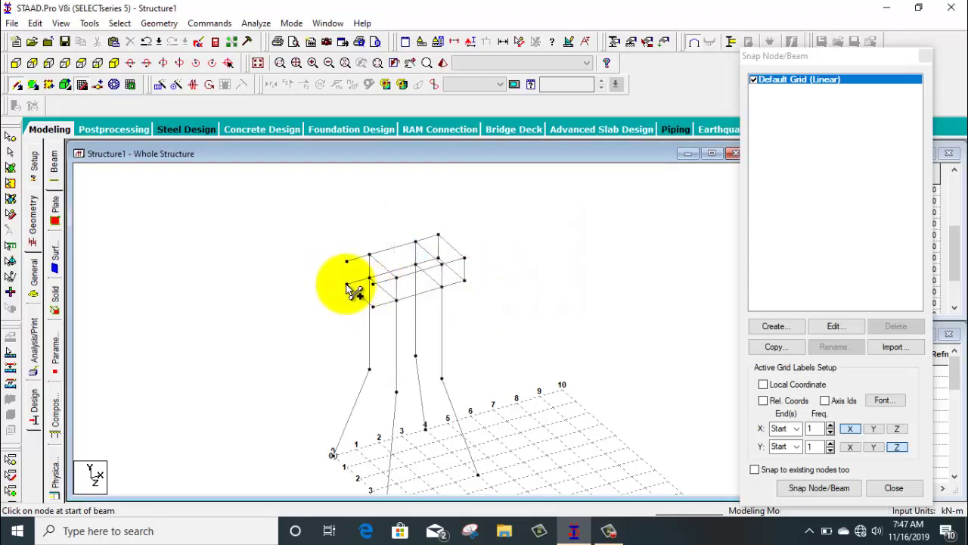
{"action": "left_click_drag", "start_coordinate": [349, 289], "coordinate": [346, 272]}
{"action": "left_click_drag", "start_coordinate": [373, 307], "coordinate": [347, 262]}
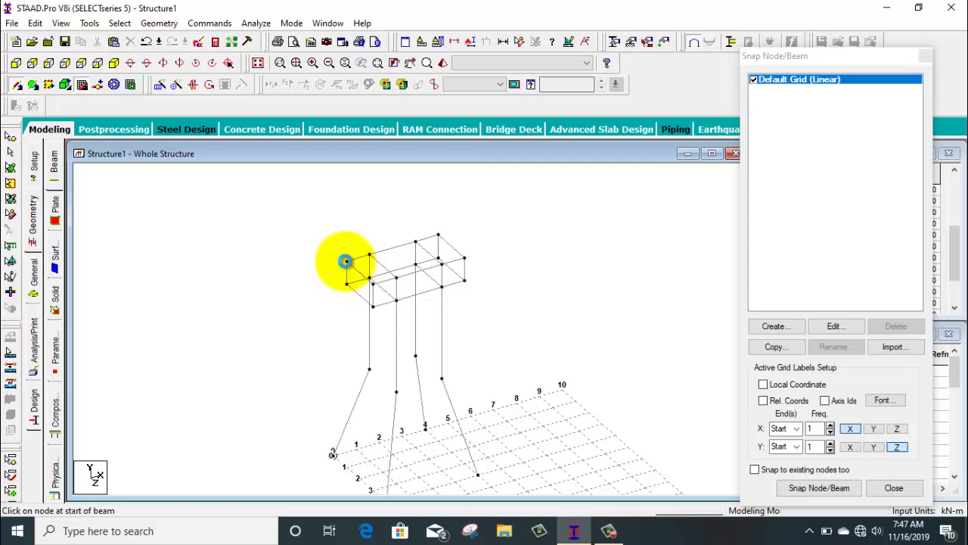
Add two crossing diagonal beams between opposite corners on each of the two end faces of the upper box
{"action": "middle_click_drag", "start_coordinate": [345, 261], "coordinate": [492, 328]}
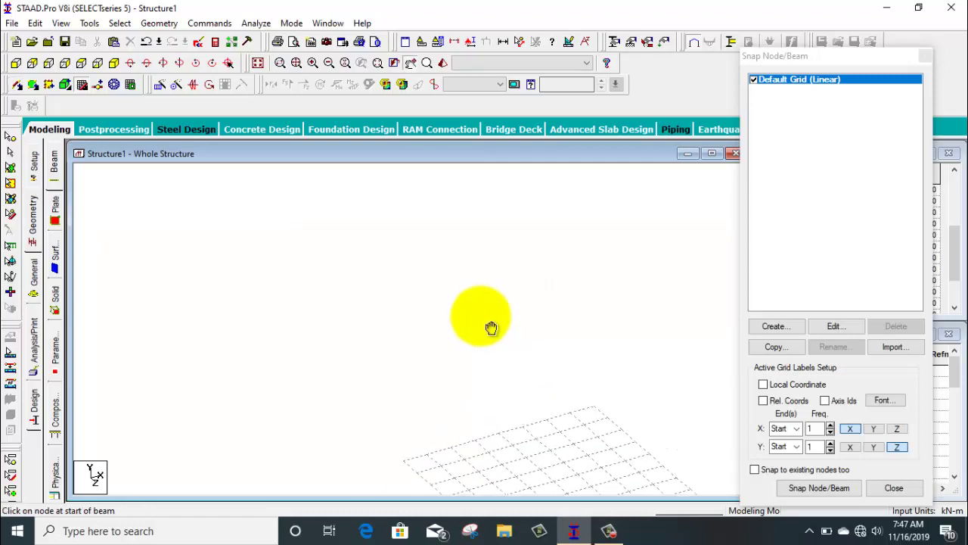
{"action": "left_click", "coordinate": [10, 135]}
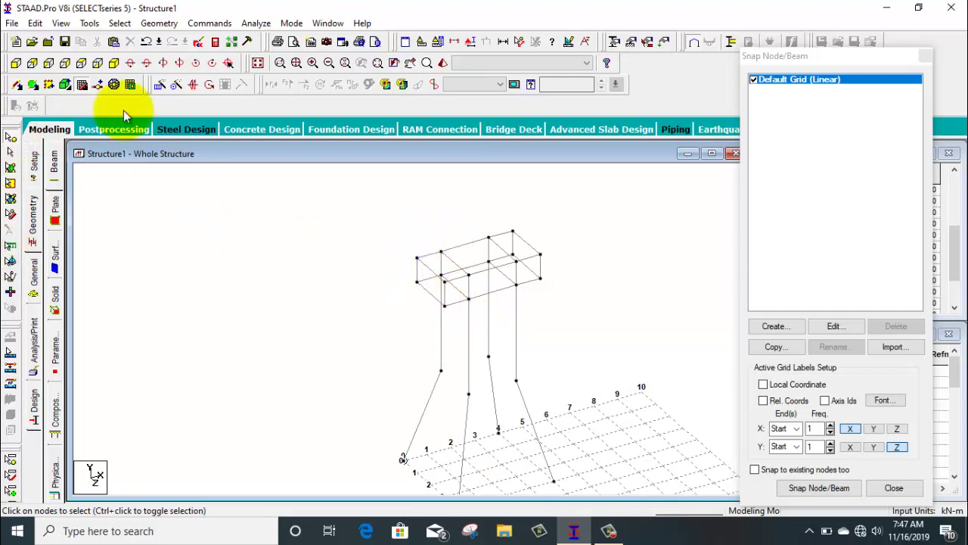
{"action": "left_click", "coordinate": [175, 62]}
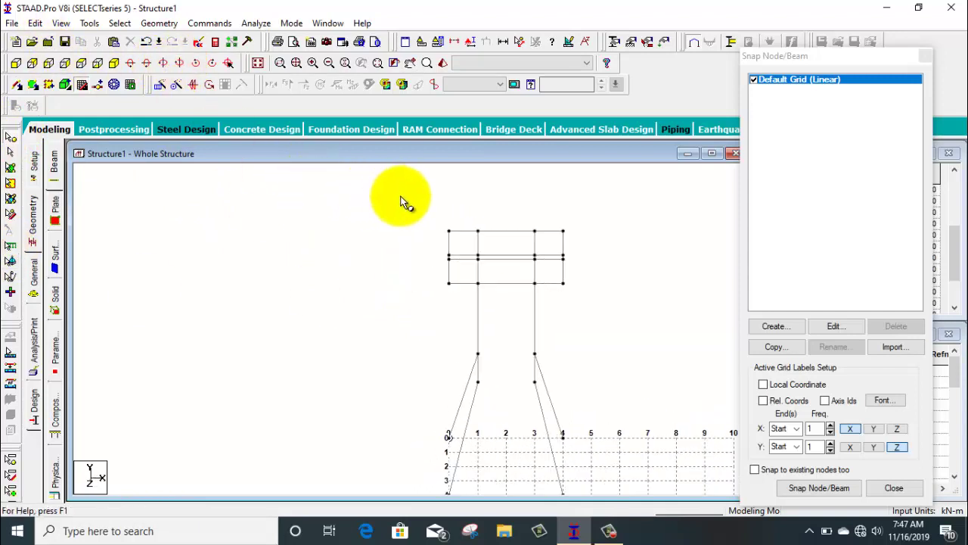
{"action": "left_click", "coordinate": [114, 63]}
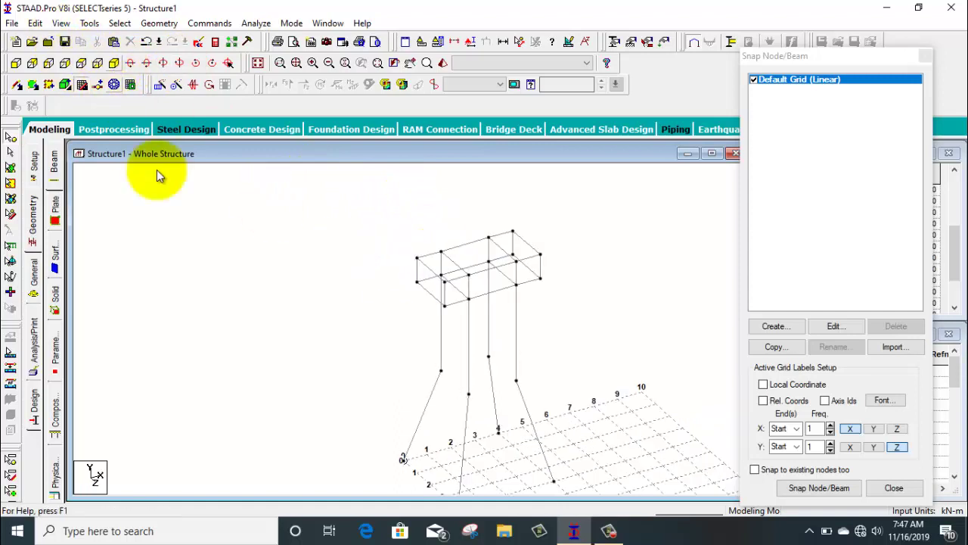
{"action": "scroll", "coordinate": [444, 316], "scroll_direction": "up", "scroll_amount": 1}
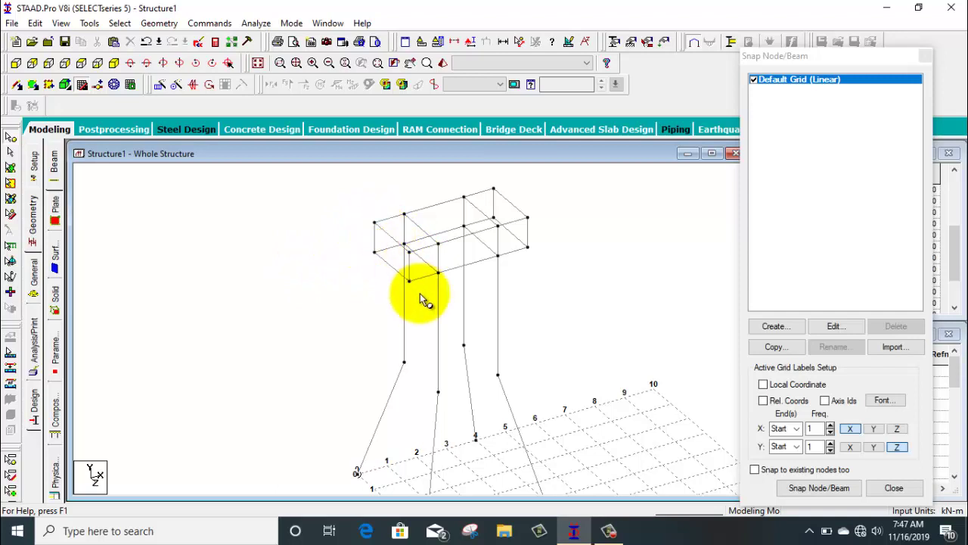
{"action": "left_click", "coordinate": [374, 253]}
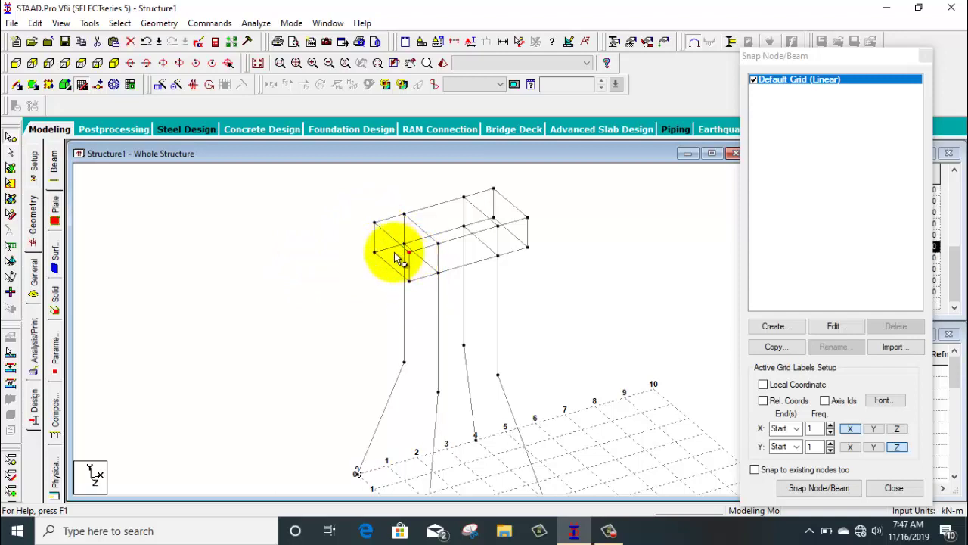
{"action": "left_click", "coordinate": [16, 84]}
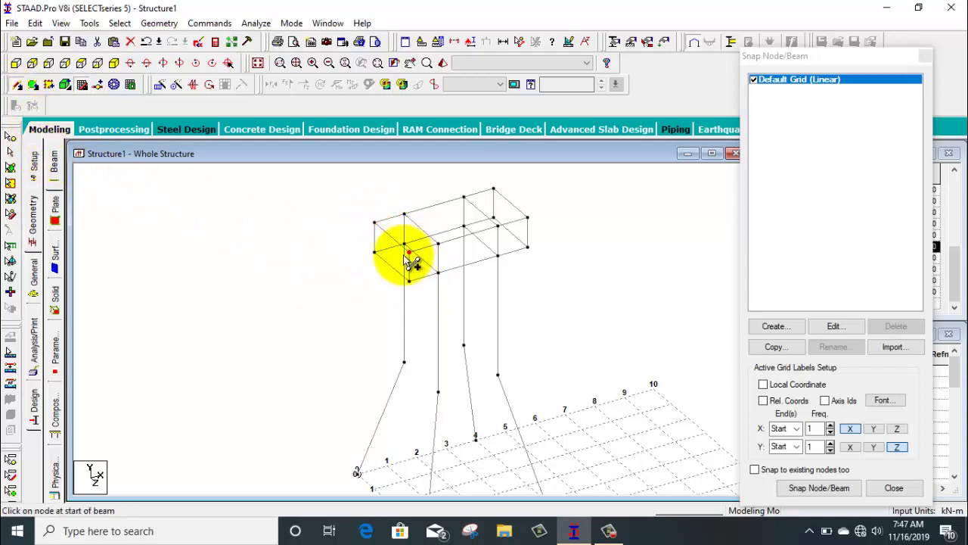
{"action": "mouse_move", "coordinate": [409, 258]}
{"action": "left_mouse_down"}
{"action": "mouse_move", "coordinate": [372, 261]}
{"action": "mouse_move", "coordinate": [374, 253]}
{"action": "left_mouse_up"}
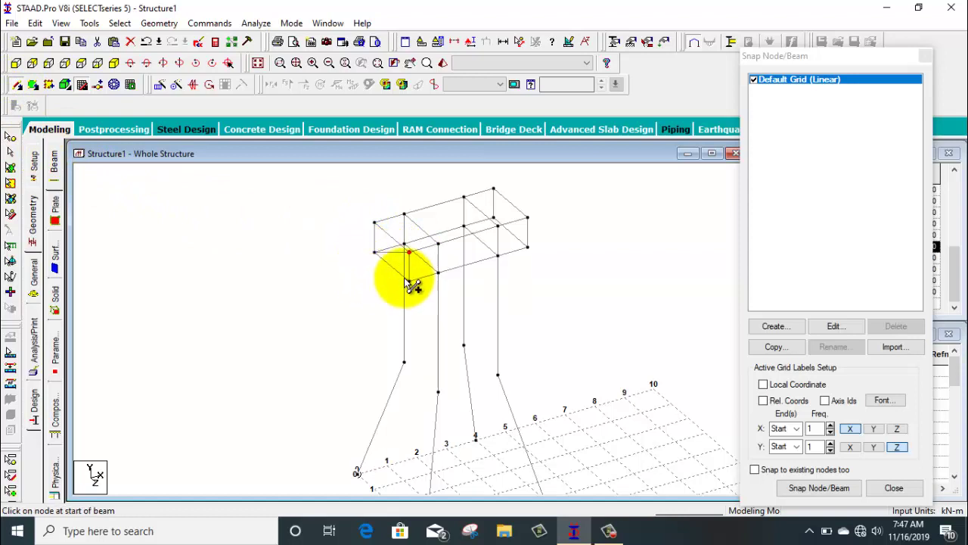
{"action": "mouse_move", "coordinate": [408, 282]}
{"action": "left_mouse_down"}
{"action": "mouse_move", "coordinate": [378, 227]}
{"action": "mouse_move", "coordinate": [393, 264]}
{"action": "left_mouse_up"}
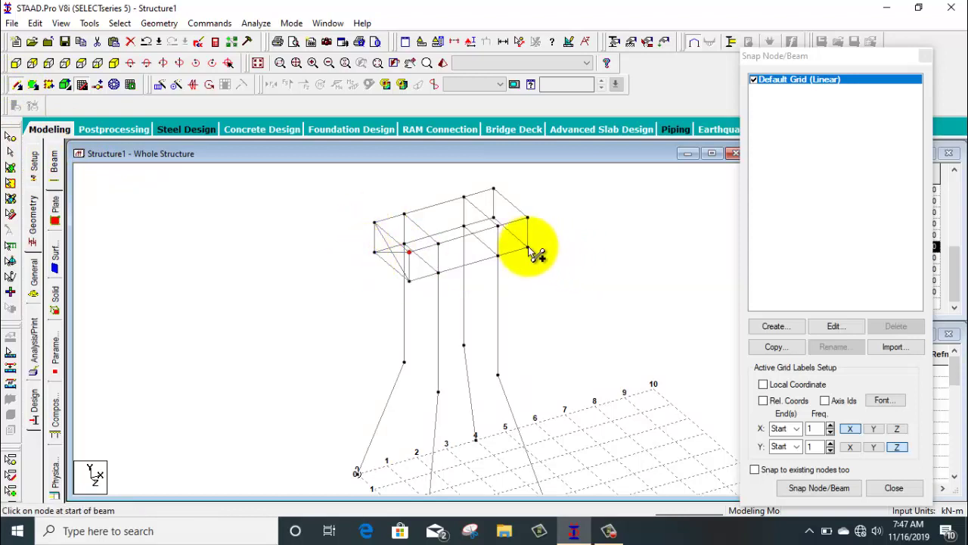
{"action": "left_click_drag", "start_coordinate": [529, 248], "coordinate": [493, 188]}
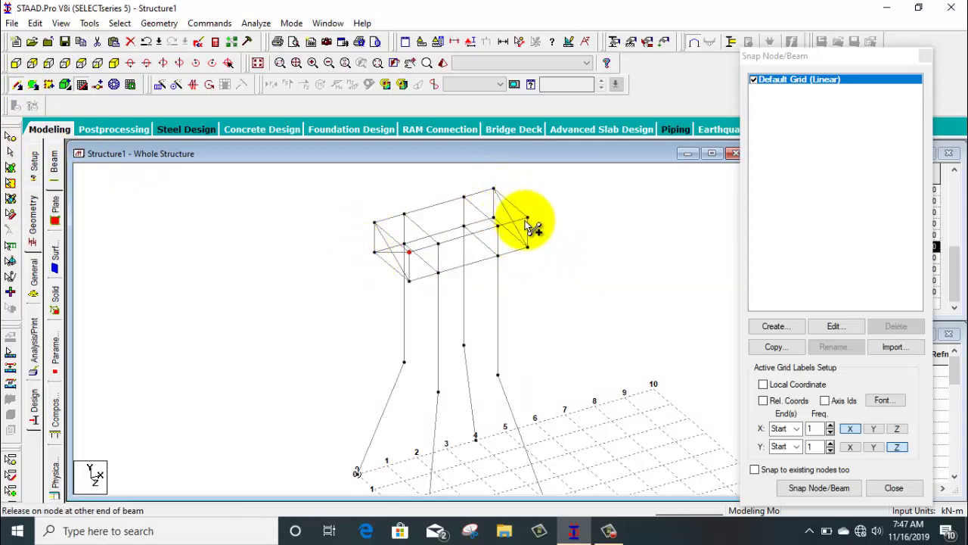
{"action": "left_click_drag", "start_coordinate": [532, 227], "coordinate": [494, 218]}
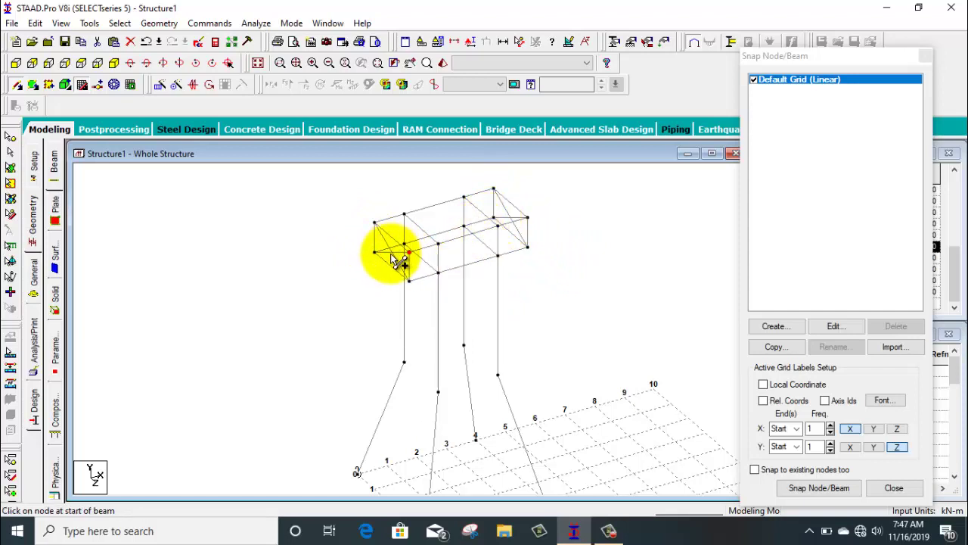
Intersect the four diagonal beams on both end faces using a tolerance of 0 m
{"action": "left_click", "coordinate": [13, 152]}
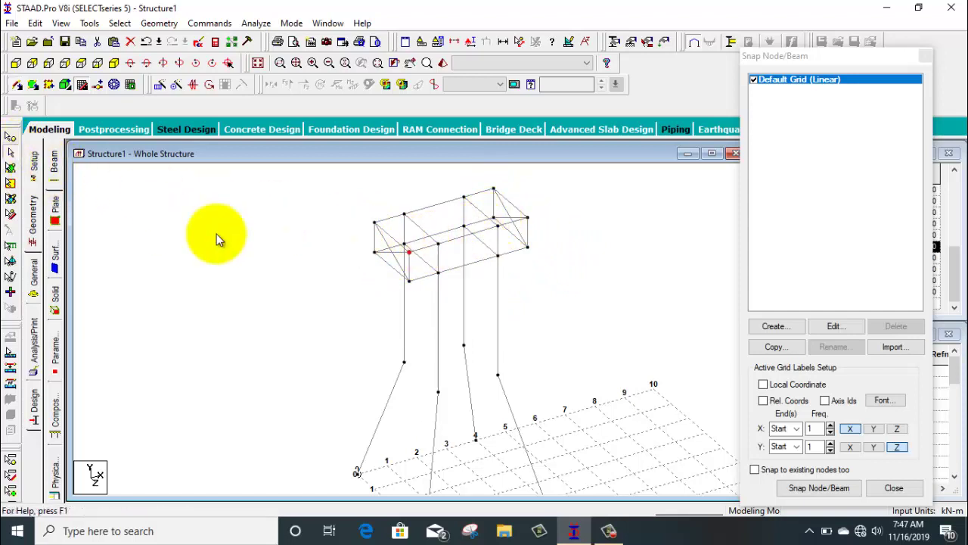
{"action": "left_click", "coordinate": [394, 261]}
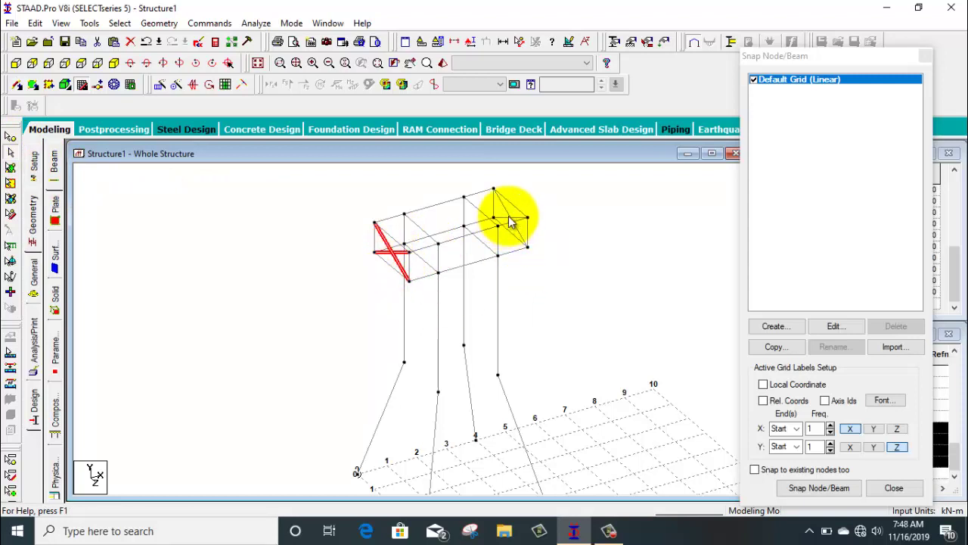
{"action": "left_click", "coordinate": [159, 23]}
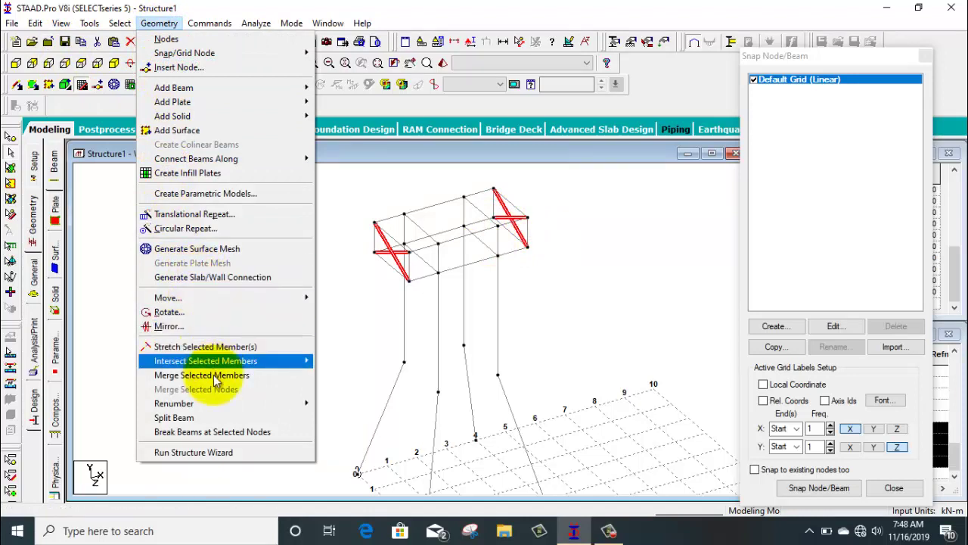
{"action": "mouse_move", "coordinate": [217, 363]}
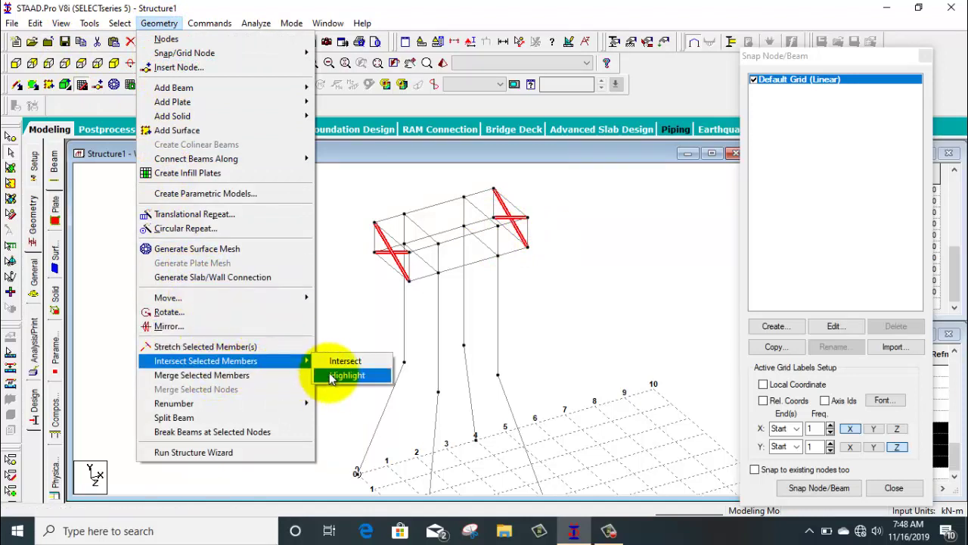
{"action": "left_click", "coordinate": [346, 361]}
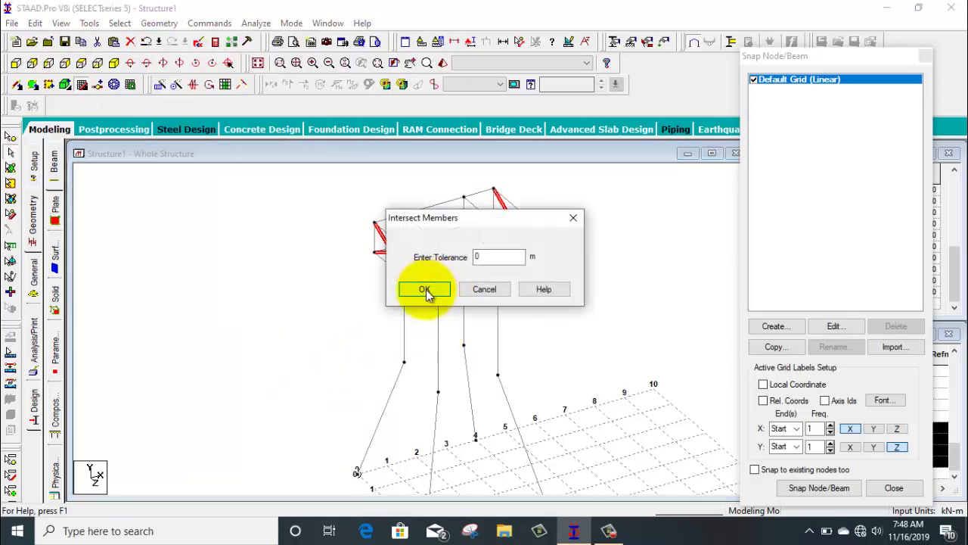
{"action": "left_click", "coordinate": [425, 290]}
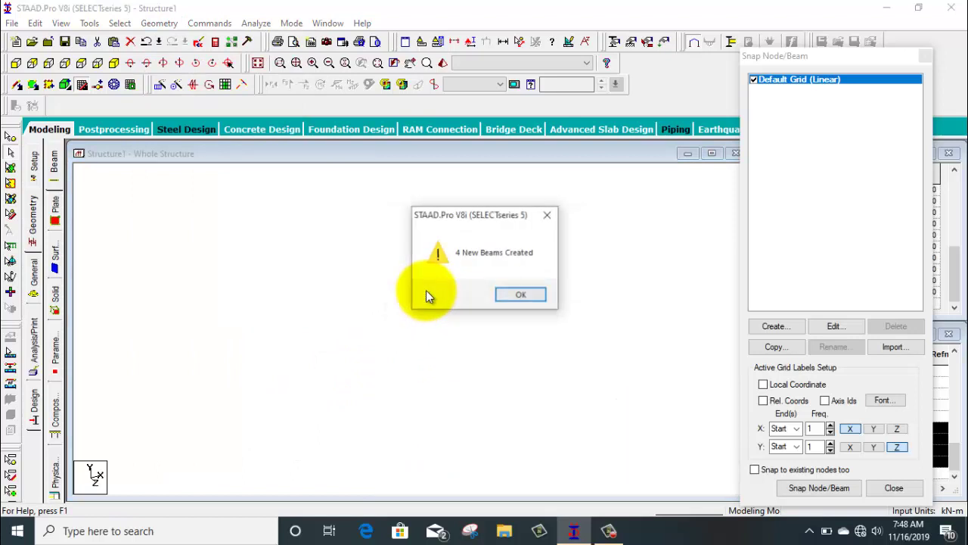
{"action": "left_click", "coordinate": [519, 296]}
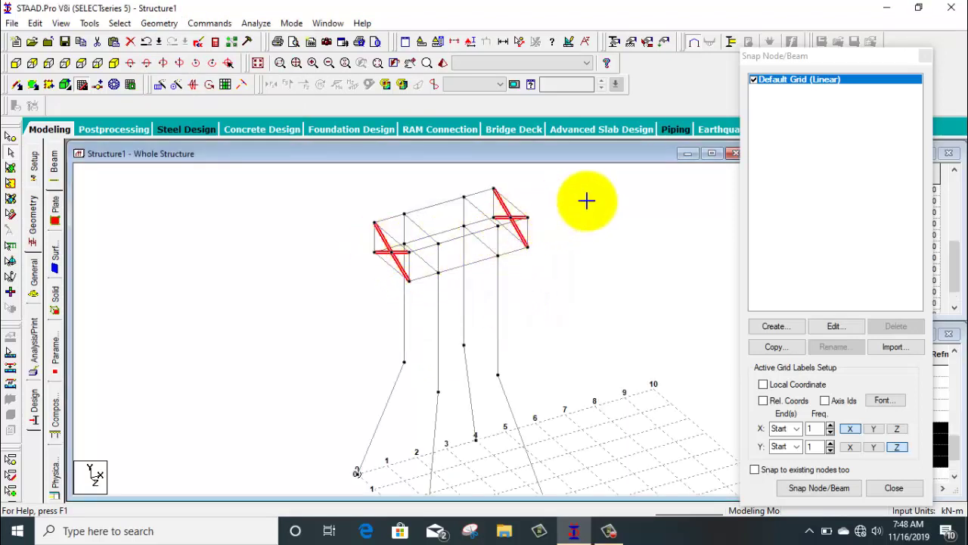
Copy each end face's diagonal crossing node outward, pasting one at X -1 m and the other in the positive X direction
{"action": "left_click", "coordinate": [17, 151]}
{"action": "left_click", "coordinate": [391, 252]}
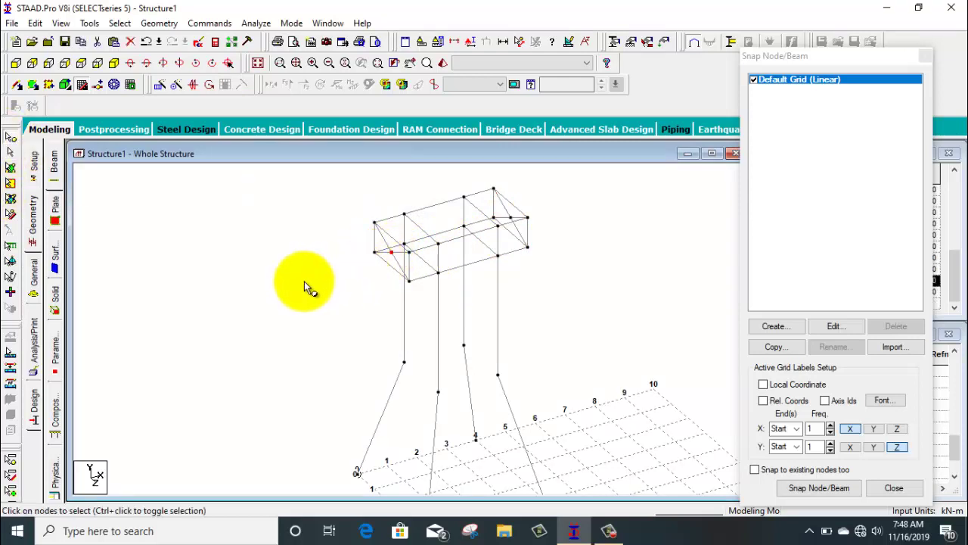
{"action": "key", "text": "ctrl+v"}
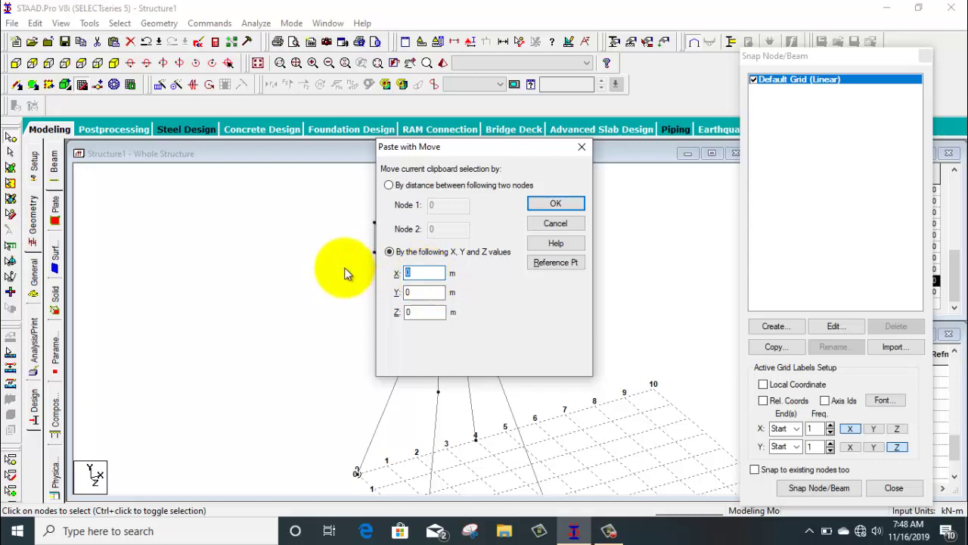
{"action": "key", "text": "BackSpace"}
{"action": "type", "text": "-1"}
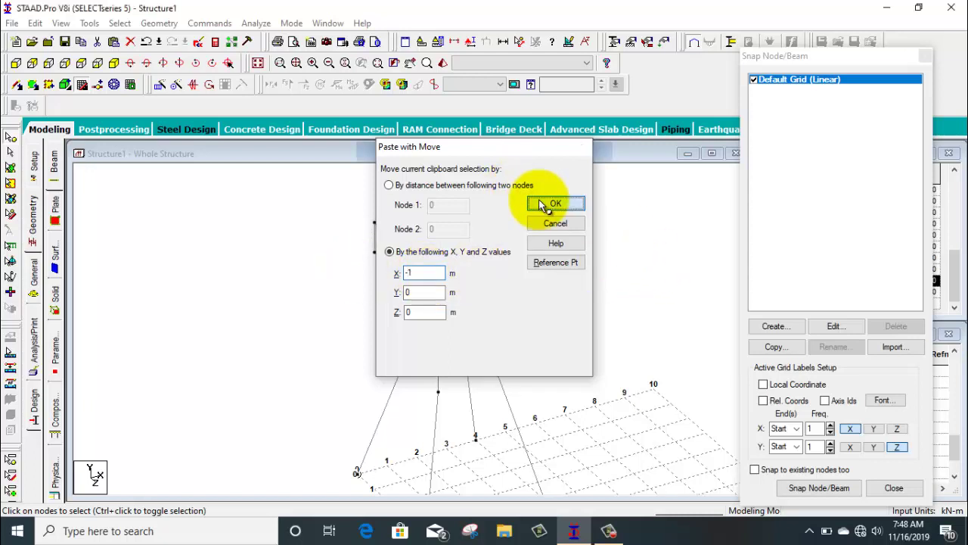
{"action": "left_click", "coordinate": [540, 205]}
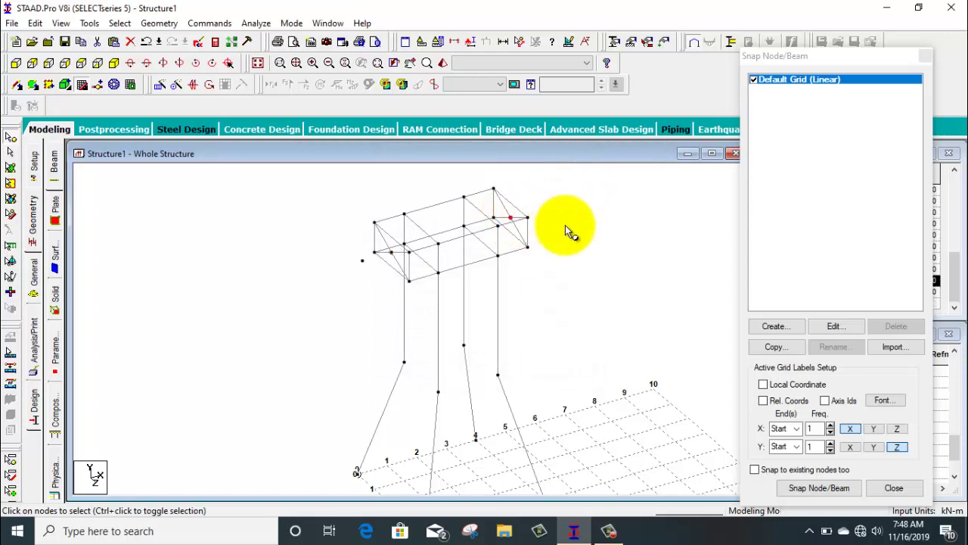
{"action": "key", "text": "ctrl+v"}
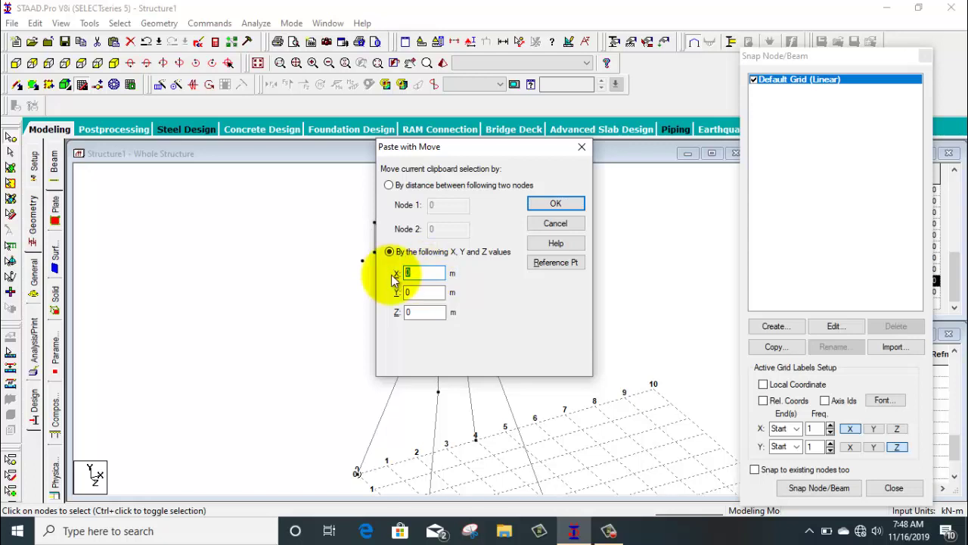
{"action": "left_click", "coordinate": [555, 204]}
Finish pasting the outer tip node, and delete the crossing diagonals on both end faces together with their orphaned crossing nodes
{"action": "left_click", "coordinate": [562, 240]}
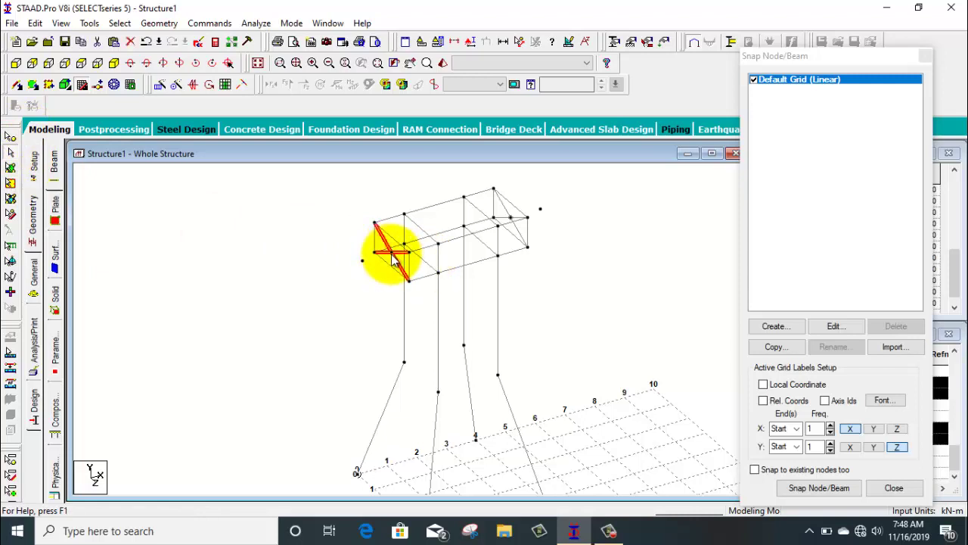
{"action": "left_click", "coordinate": [510, 221]}
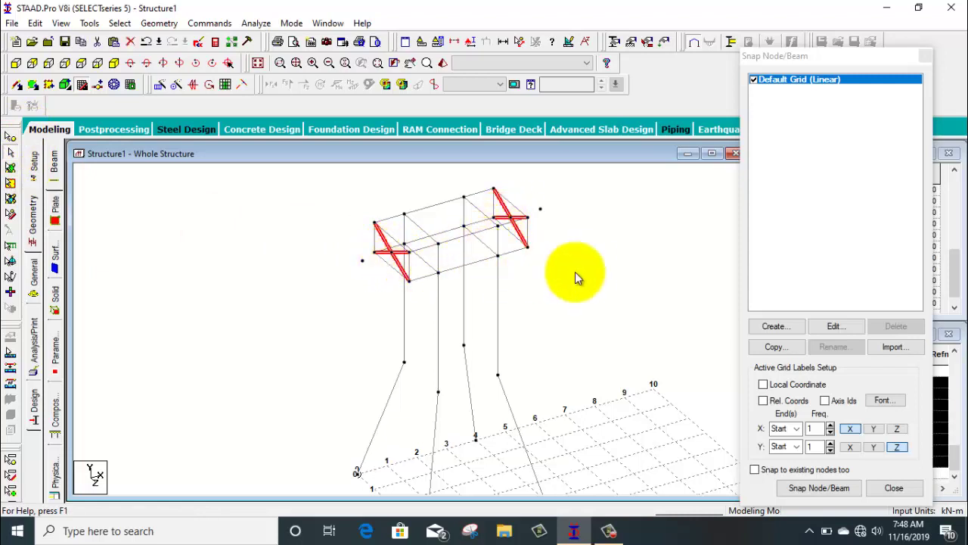
{"action": "key", "text": "Delete"}
{"action": "key", "text": "Return"}
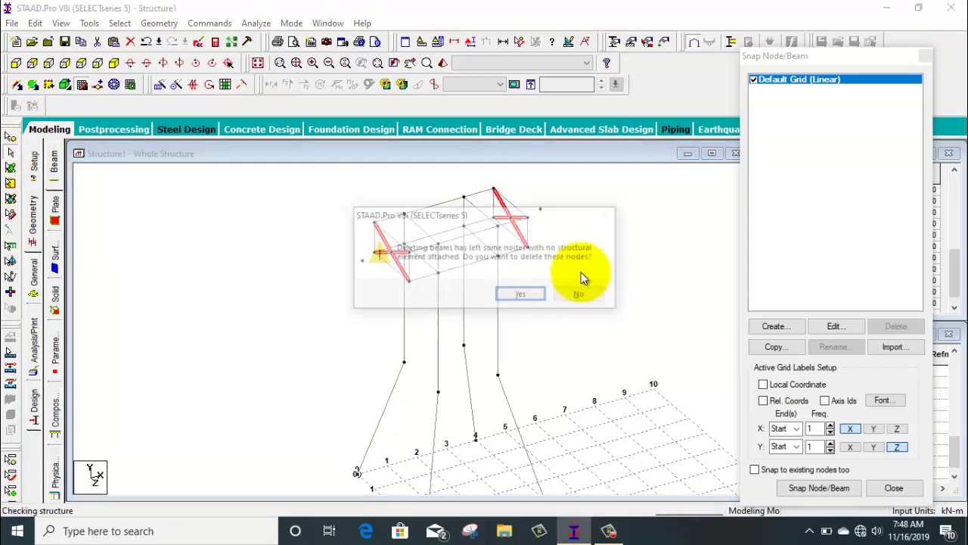
{"action": "key", "text": "Return"}
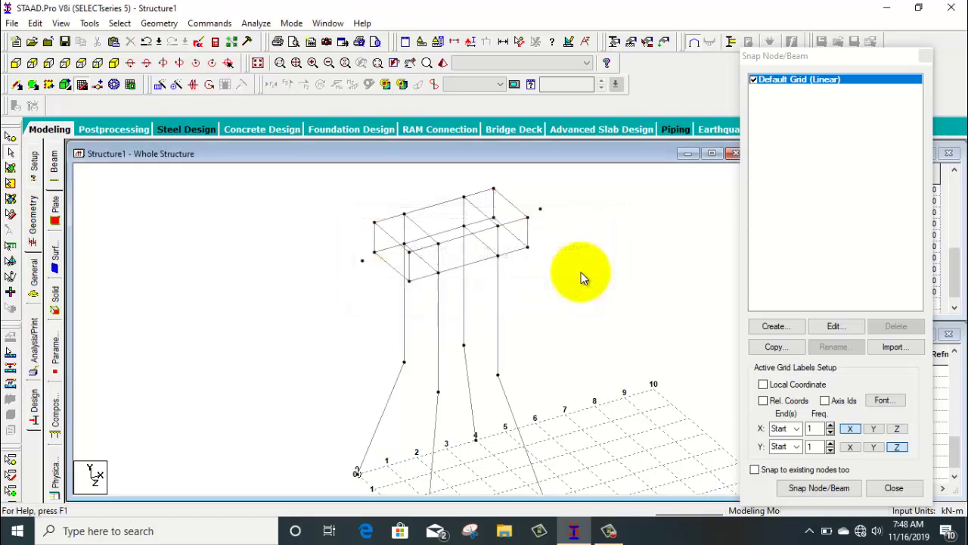
Add beams from each outer tip node to the four corners of its adjacent end face on the upper box
{"action": "left_click", "coordinate": [17, 85]}
{"action": "mouse_move", "coordinate": [409, 252]}
{"action": "left_mouse_down"}
{"action": "mouse_move", "coordinate": [359, 260]}
{"action": "mouse_move", "coordinate": [411, 288]}
{"action": "mouse_move", "coordinate": [368, 273]}
{"action": "mouse_move", "coordinate": [374, 222]}
{"action": "left_mouse_up"}
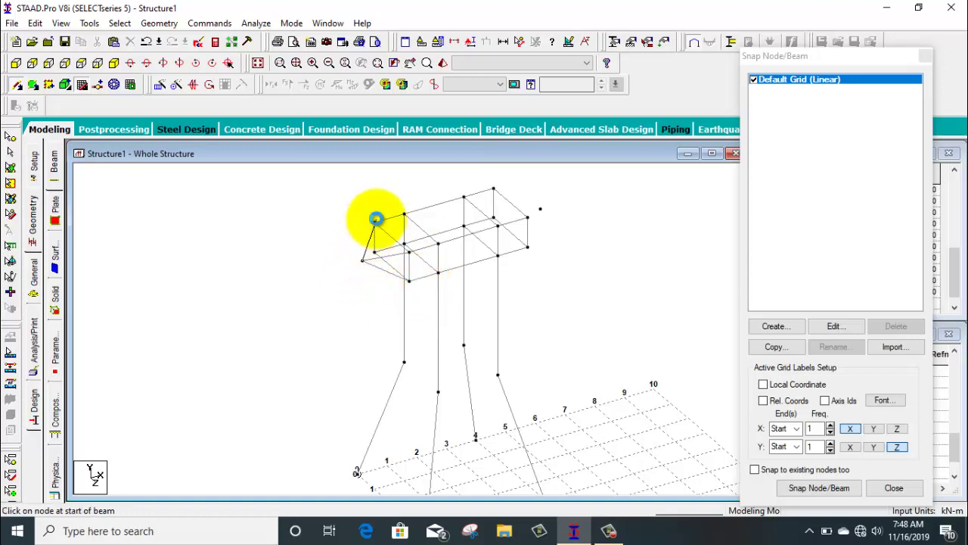
{"action": "mouse_move", "coordinate": [360, 261]}
{"action": "left_mouse_down"}
{"action": "mouse_move", "coordinate": [368, 257]}
{"action": "mouse_move", "coordinate": [351, 278]}
{"action": "left_mouse_up"}
{"action": "left_click_drag", "start_coordinate": [494, 218], "coordinate": [534, 251]}
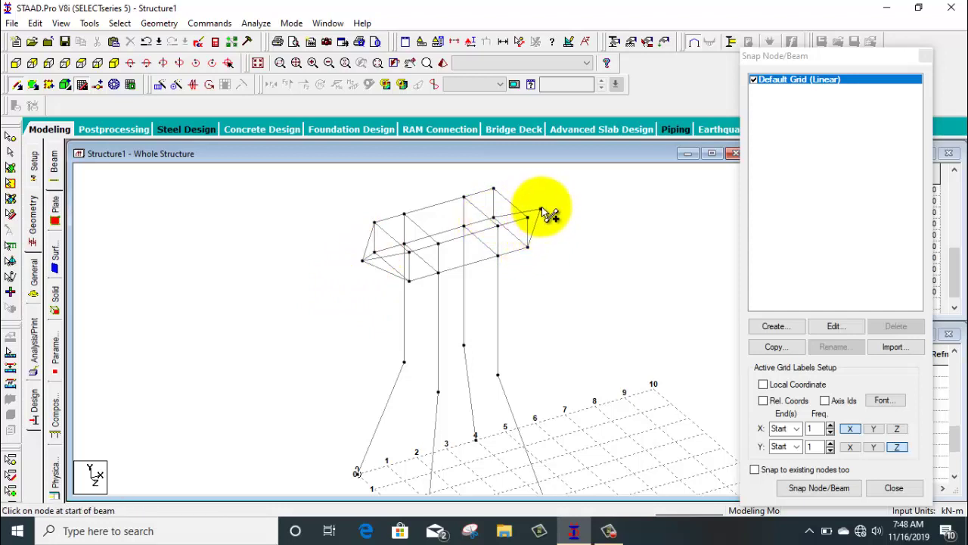
{"action": "mouse_move", "coordinate": [541, 208]}
{"action": "left_mouse_down"}
{"action": "mouse_move", "coordinate": [536, 217]}
{"action": "mouse_move", "coordinate": [493, 188]}
{"action": "left_mouse_up"}
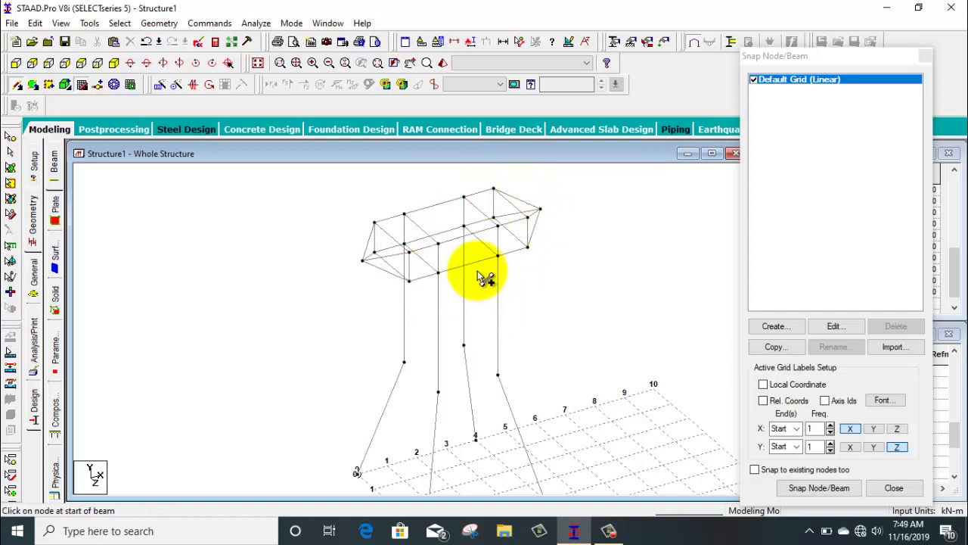
Add two crossing diagonal beams between opposite corners of the top face of the box's middle bay
{"action": "key", "text": "Up"}
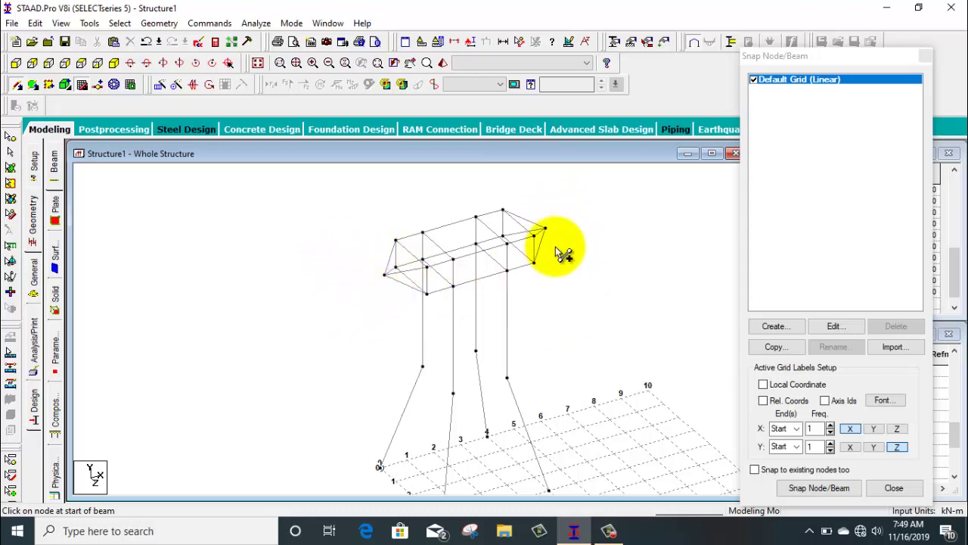
{"action": "scroll", "coordinate": [565, 263], "scroll_direction": "down", "scroll_amount": 1}
{"action": "middle_click_drag", "start_coordinate": [565, 270], "coordinate": [523, 282]}
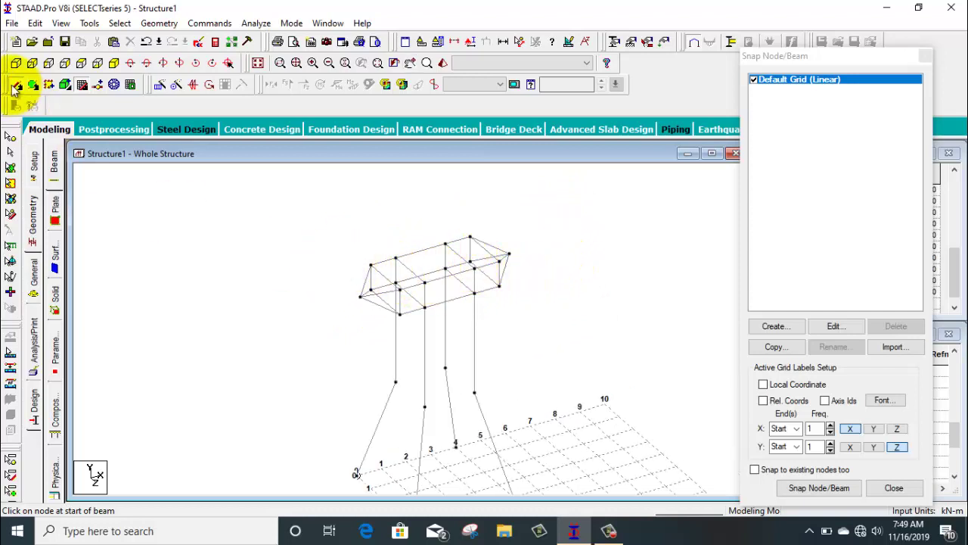
{"action": "left_click_drag", "start_coordinate": [397, 260], "coordinate": [474, 269]}
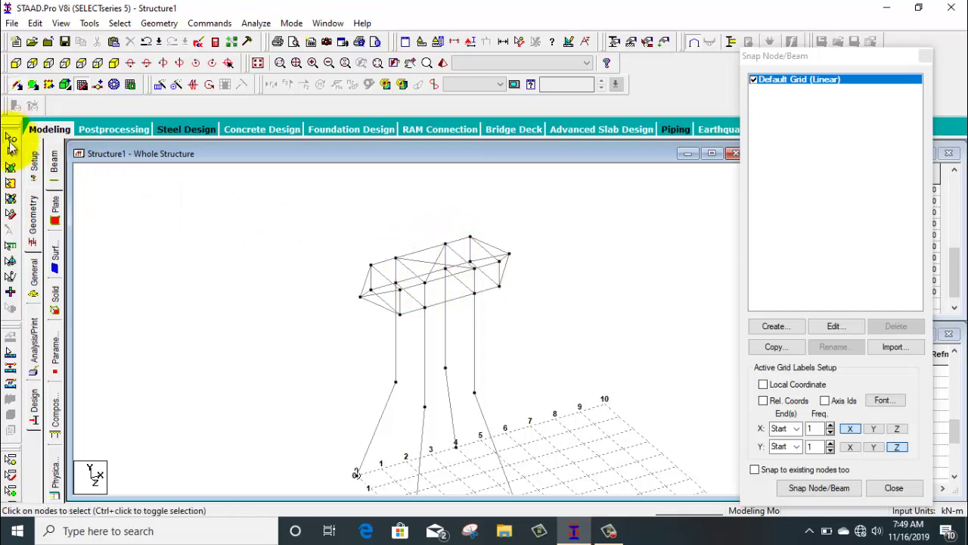
Intersect the two diagonal beams on the middle bay's top face using a tolerance of 0 m
{"action": "left_click", "coordinate": [10, 138]}
{"action": "left_click", "coordinate": [438, 267]}
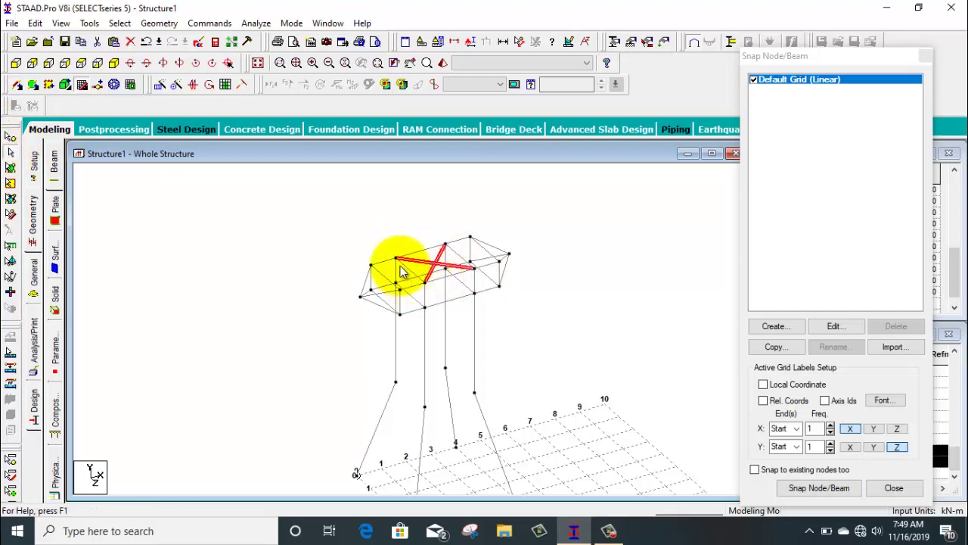
{"action": "left_click", "coordinate": [157, 23]}
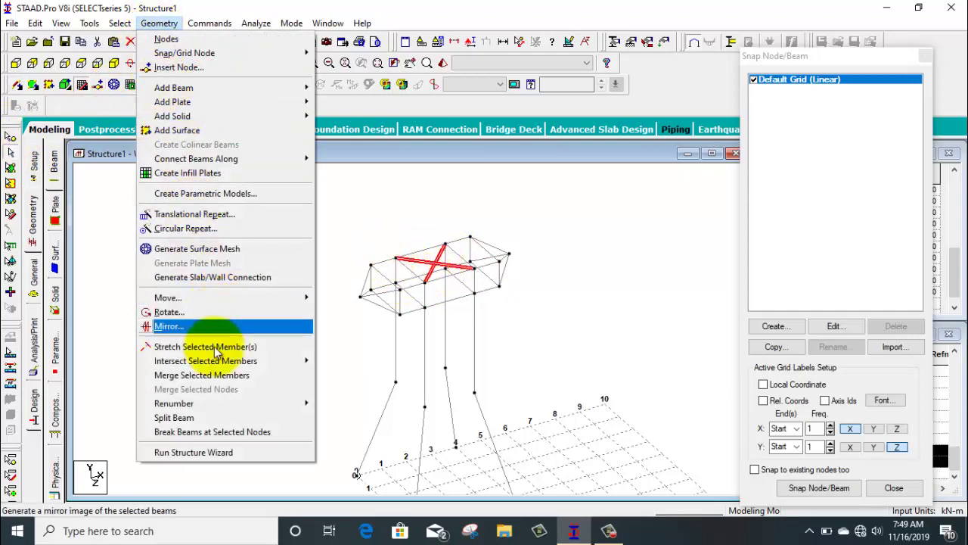
{"action": "mouse_move", "coordinate": [301, 362]}
{"action": "left_click", "coordinate": [351, 365]}
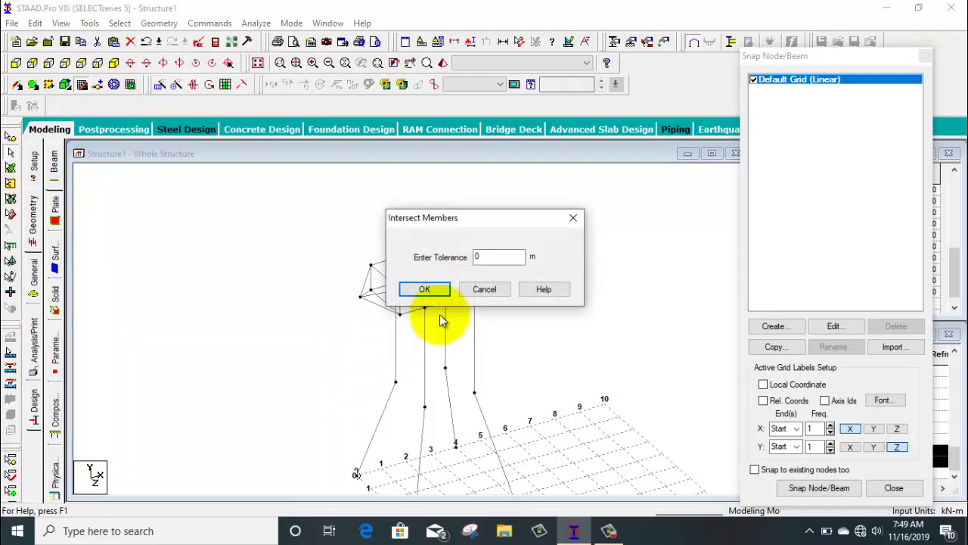
{"action": "left_click", "coordinate": [428, 287]}
{"action": "left_click", "coordinate": [523, 295]}
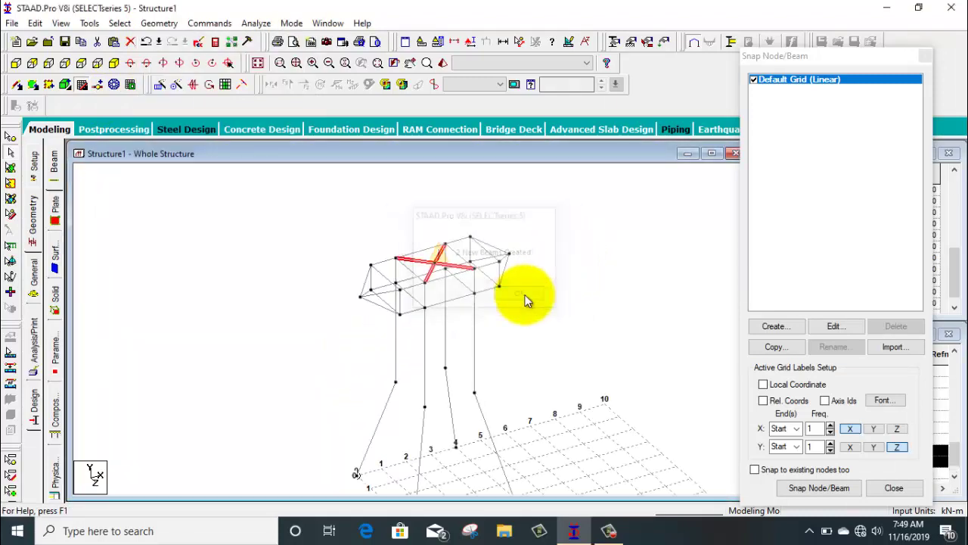
{"action": "left_click", "coordinate": [545, 253]}
Copy the crossing node on the middle bay's top face and paste it at Y 1 m
{"action": "middle_click_drag", "start_coordinate": [545, 253], "coordinate": [479, 352]}
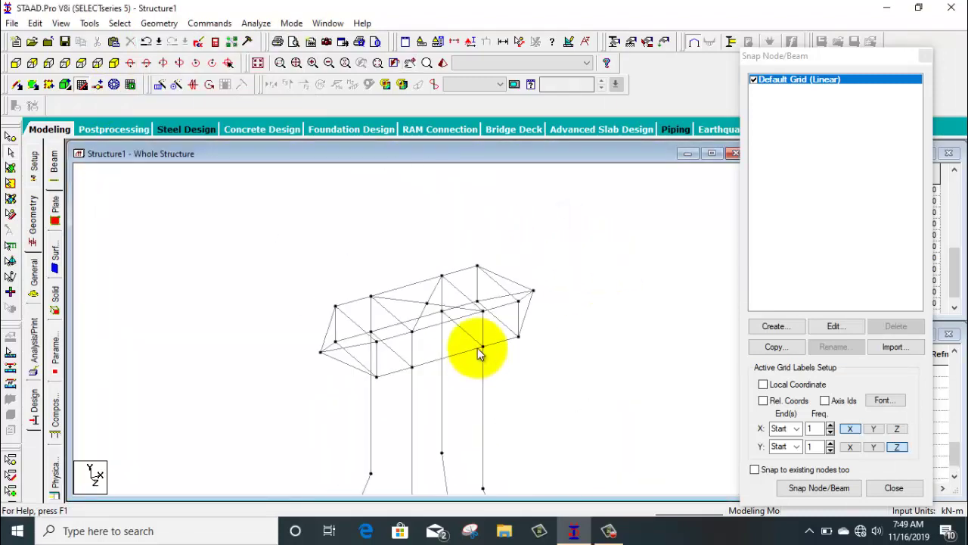
{"action": "left_click", "coordinate": [12, 137]}
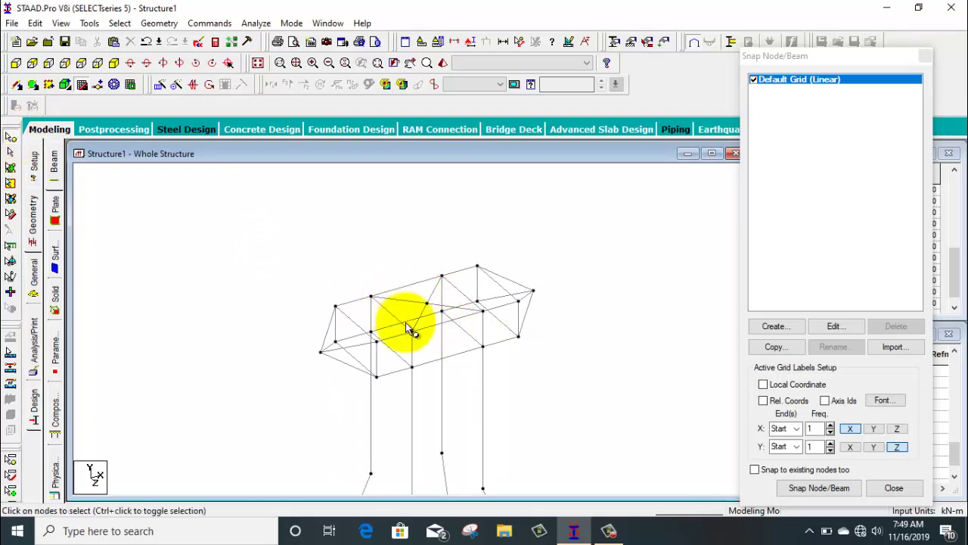
{"action": "left_click", "coordinate": [428, 304]}
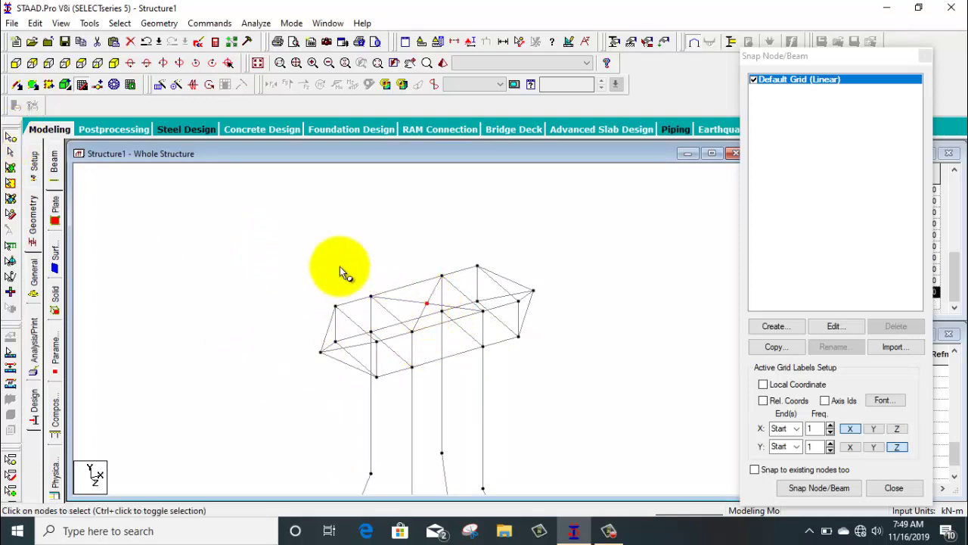
{"action": "key", "text": "ctrl+v"}
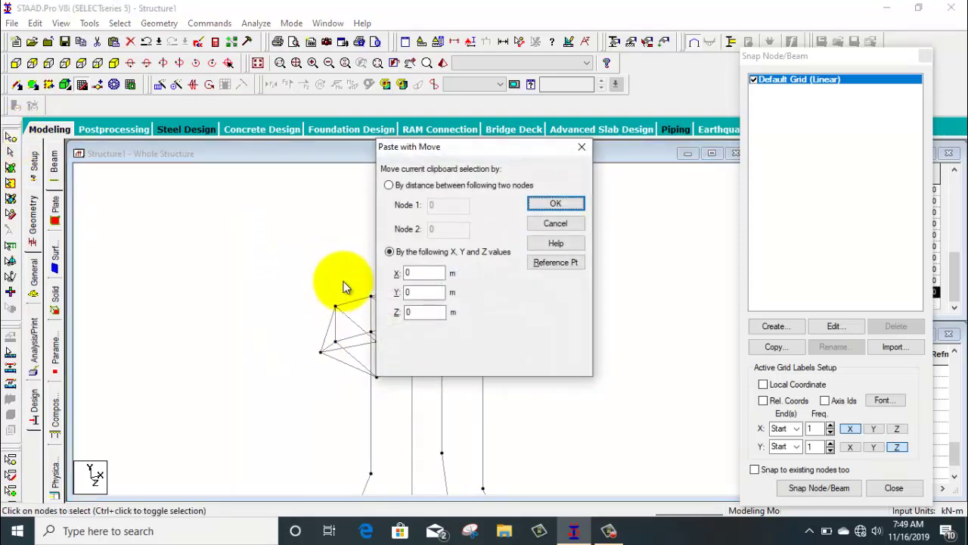
{"action": "double_click", "coordinate": [417, 291]}
{"action": "type", "text": "3"}
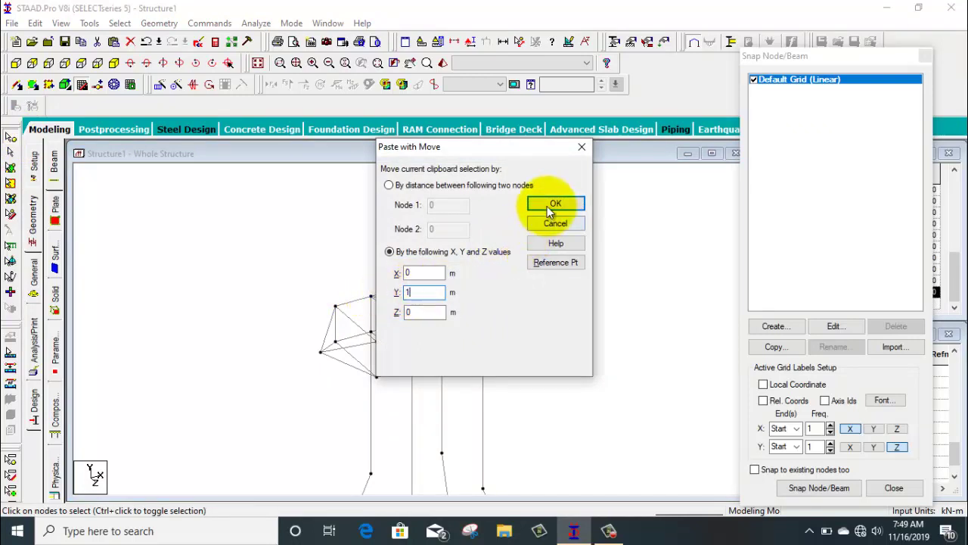
{"action": "left_click", "coordinate": [555, 203]}
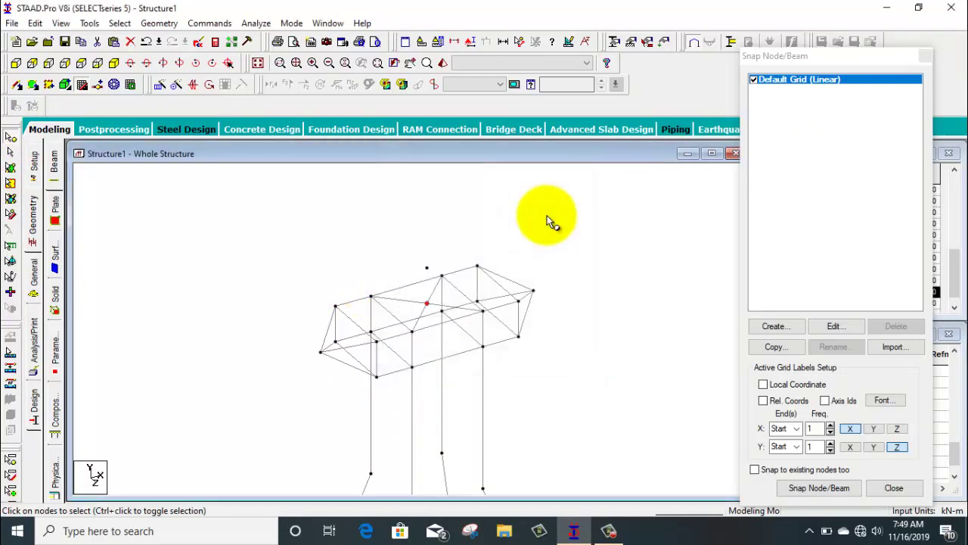
Delete the crossing diagonal beams on the middle bay's top face together with their orphaned crossing node
{"action": "left_click", "coordinate": [12, 154]}
{"action": "left_click", "coordinate": [429, 296]}
{"action": "left_click", "coordinate": [426, 303], "text": "ctrl"}
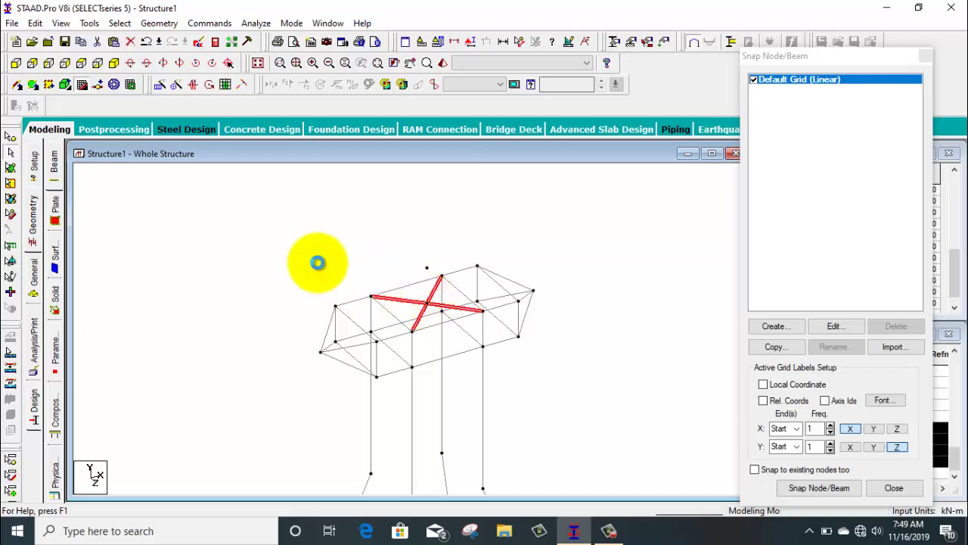
{"action": "key", "text": "Delete"}
{"action": "key", "text": "Return"}
{"action": "key", "text": "Return"}
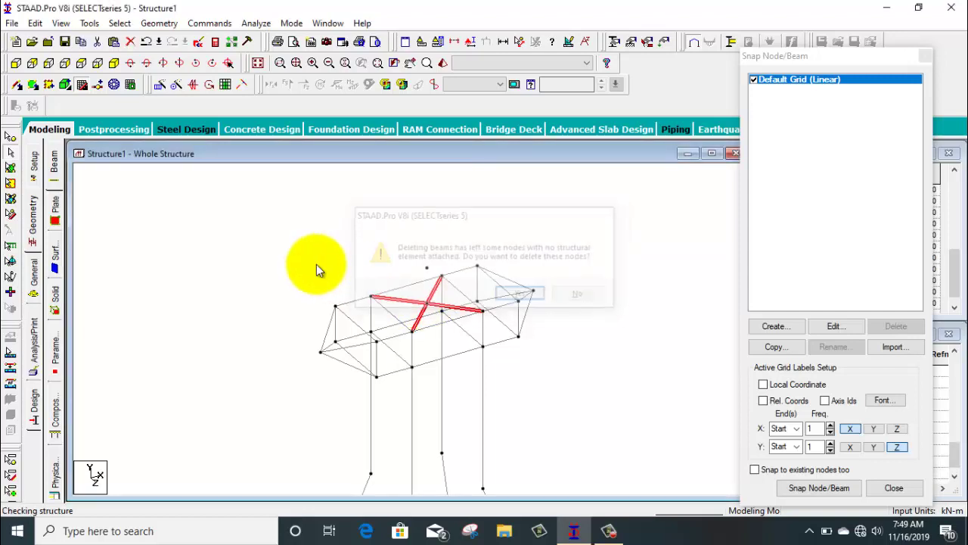
Add beams from the four top corners of the middle bay to the apex node above it
{"action": "left_click", "coordinate": [32, 84]}
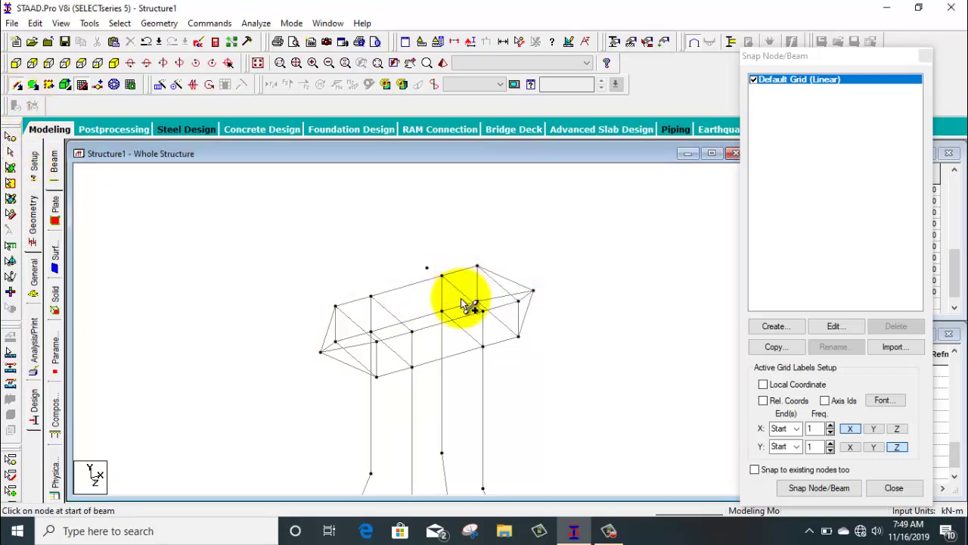
{"action": "left_click_drag", "start_coordinate": [371, 297], "coordinate": [411, 331]}
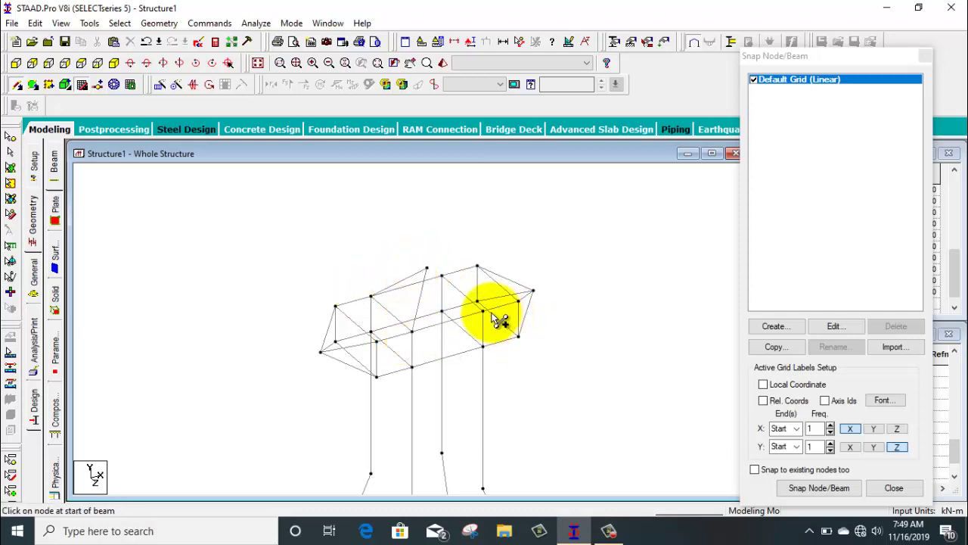
{"action": "left_click_drag", "start_coordinate": [482, 311], "coordinate": [410, 272]}
{"action": "left_click_drag", "start_coordinate": [426, 269], "coordinate": [356, 339]}
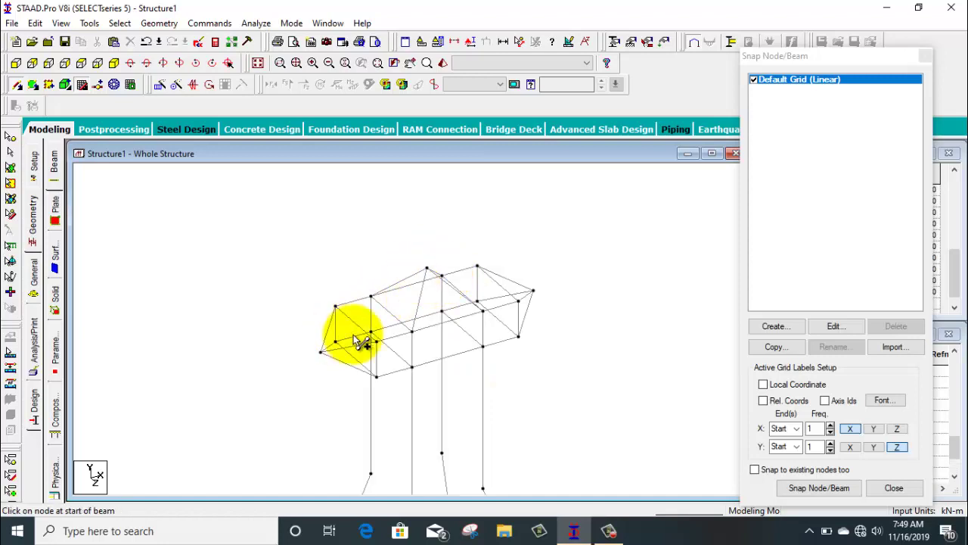
Insert 2 equally spaced nodes on each of the four inclined legs
{"action": "middle_click_drag", "start_coordinate": [529, 242], "coordinate": [459, 227]}
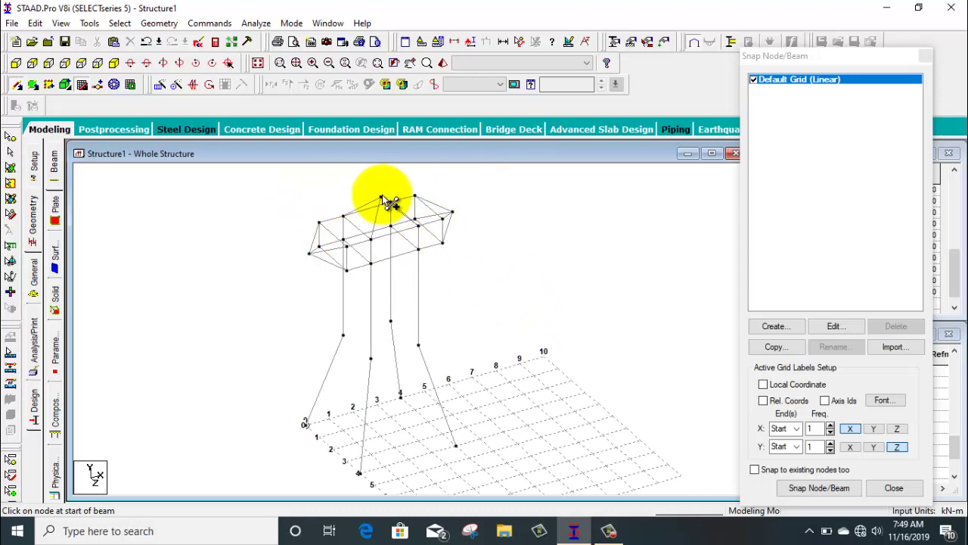
{"action": "left_click", "coordinate": [11, 136]}
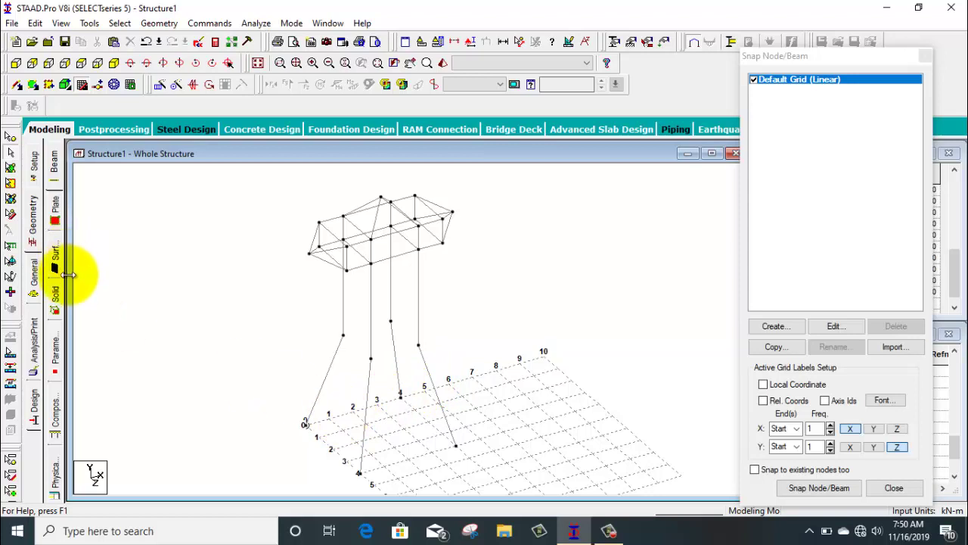
{"action": "left_click", "coordinate": [370, 403]}
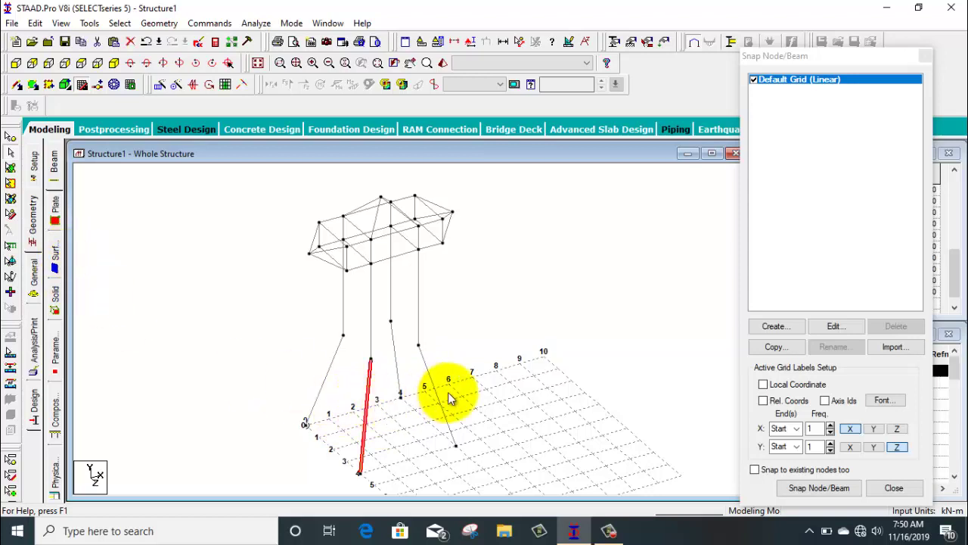
{"action": "left_click", "coordinate": [441, 398], "text": "ctrl"}
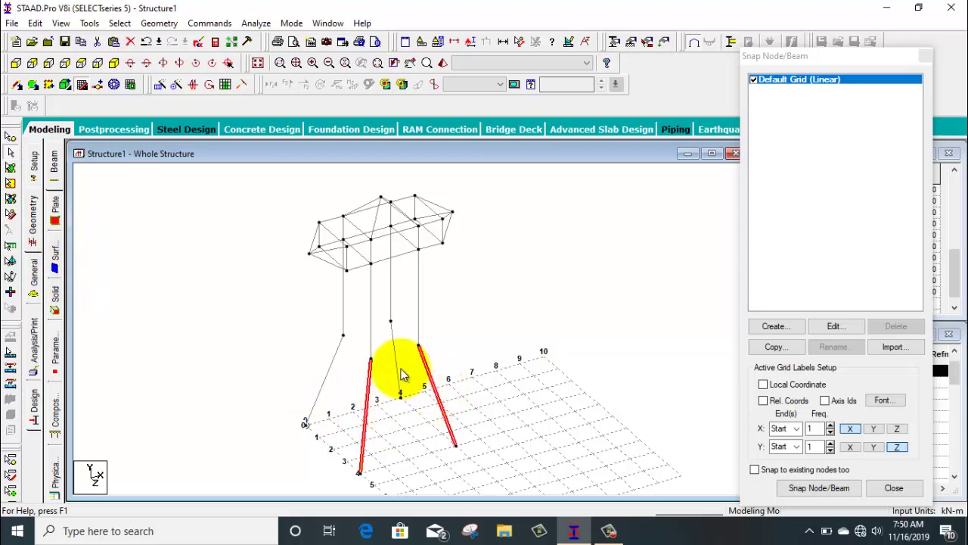
{"action": "left_click", "coordinate": [332, 375], "text": "ctrl"}
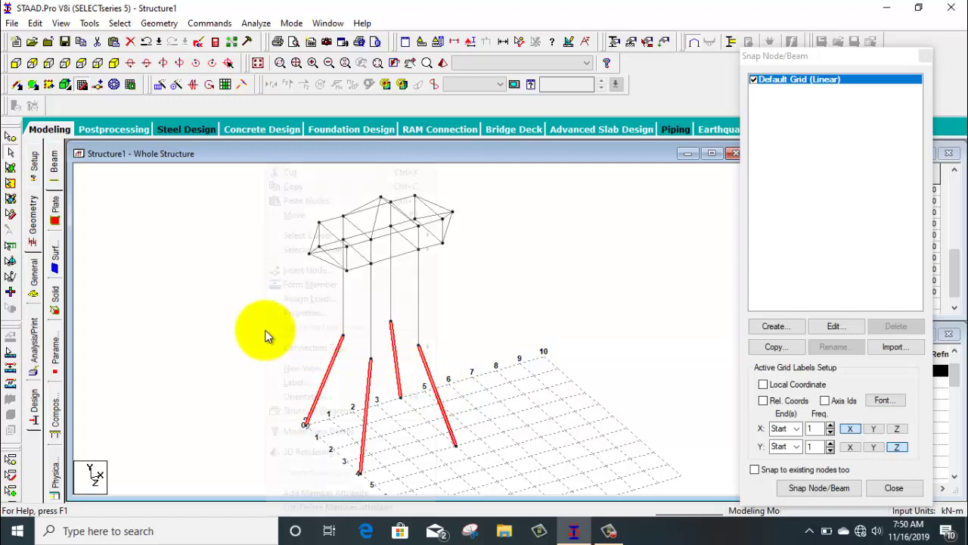
{"action": "right_click", "coordinate": [266, 335]}
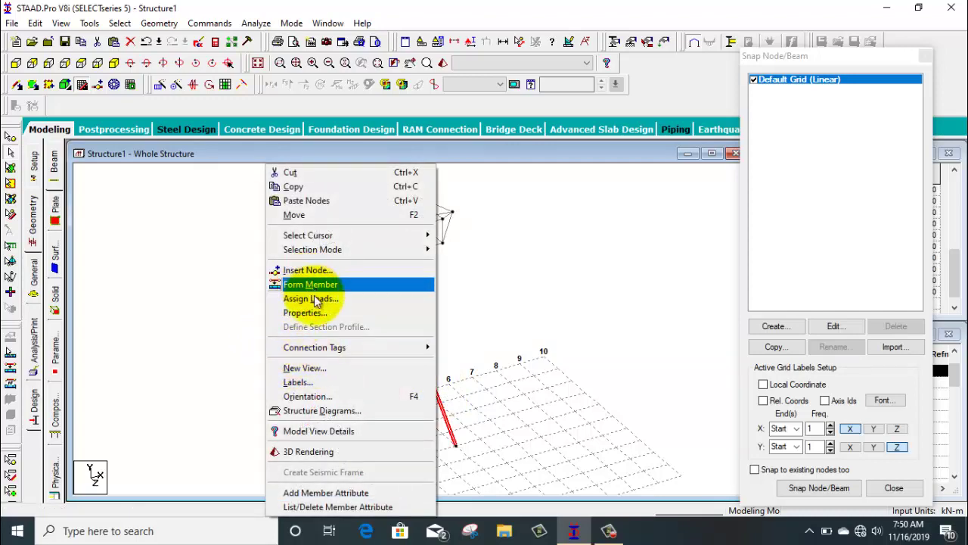
{"action": "left_click", "coordinate": [318, 270]}
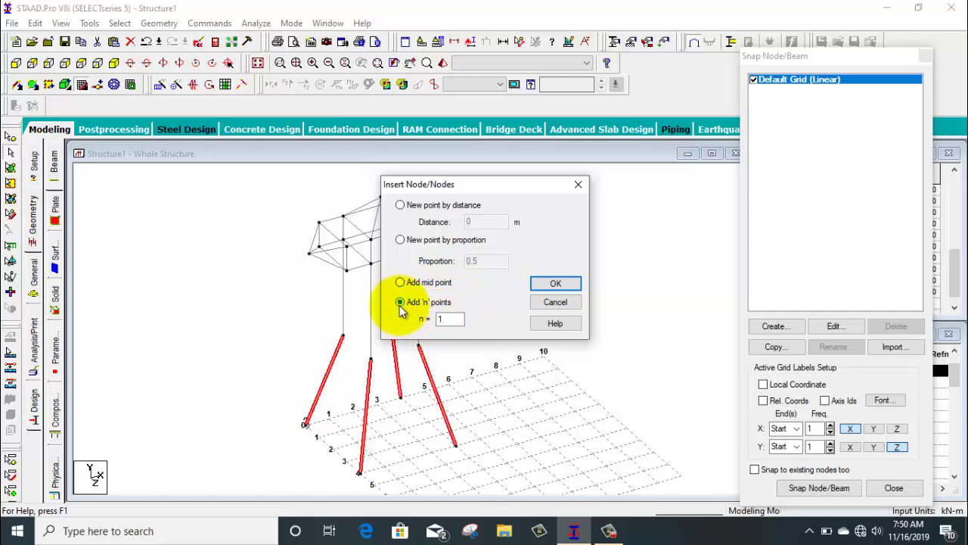
{"action": "double_click", "coordinate": [443, 318]}
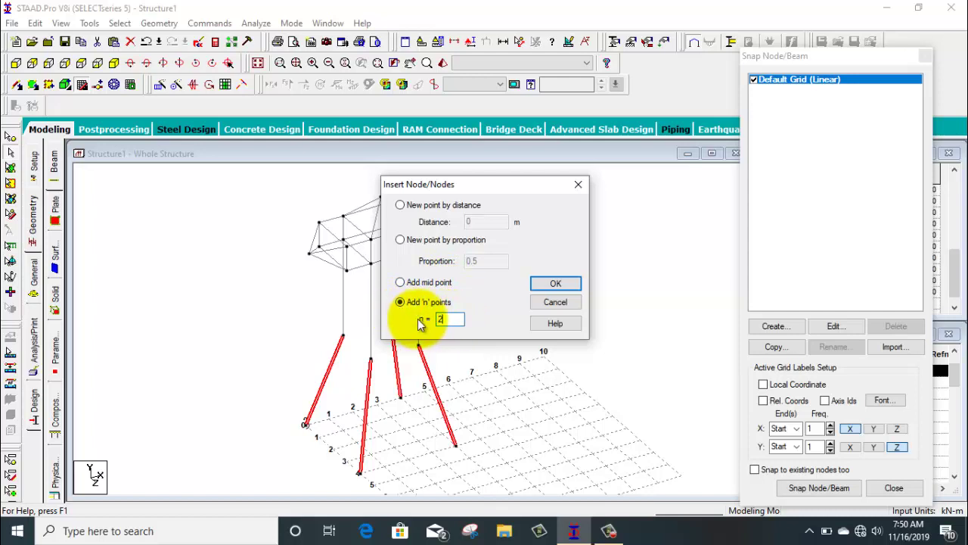
{"action": "type", "text": "2"}
{"action": "left_click", "coordinate": [553, 286]}
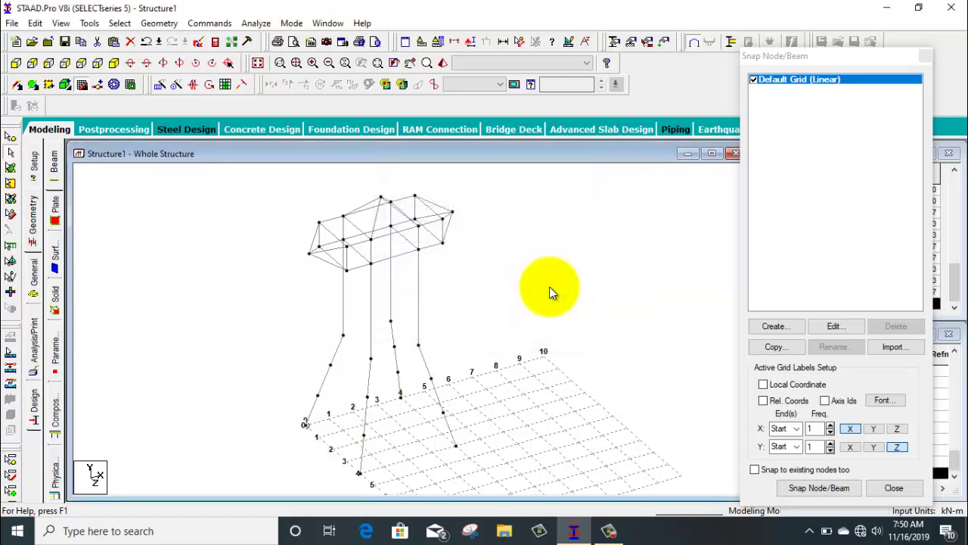
Insert 2 equally spaced nodes on each of the four vertical columns between the legs and the upper box
{"action": "left_click", "coordinate": [415, 299]}
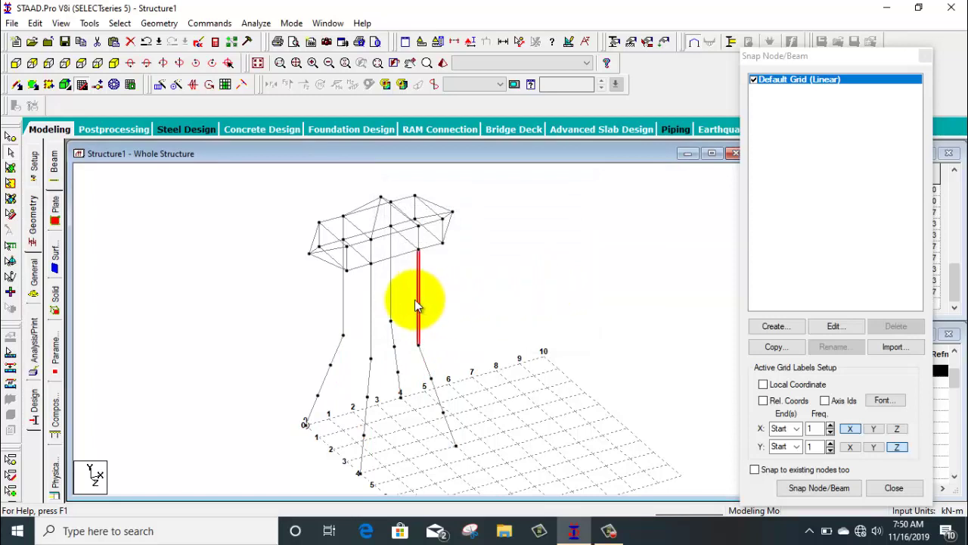
{"action": "left_click", "coordinate": [371, 305], "text": "ctrl"}
{"action": "left_click", "coordinate": [346, 299], "text": "ctrl"}
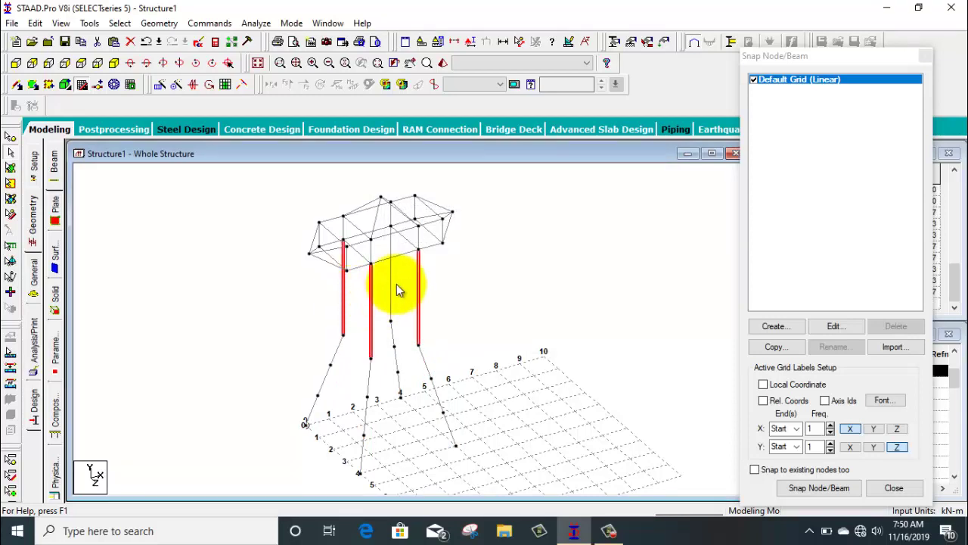
{"action": "right_click", "coordinate": [399, 284]}
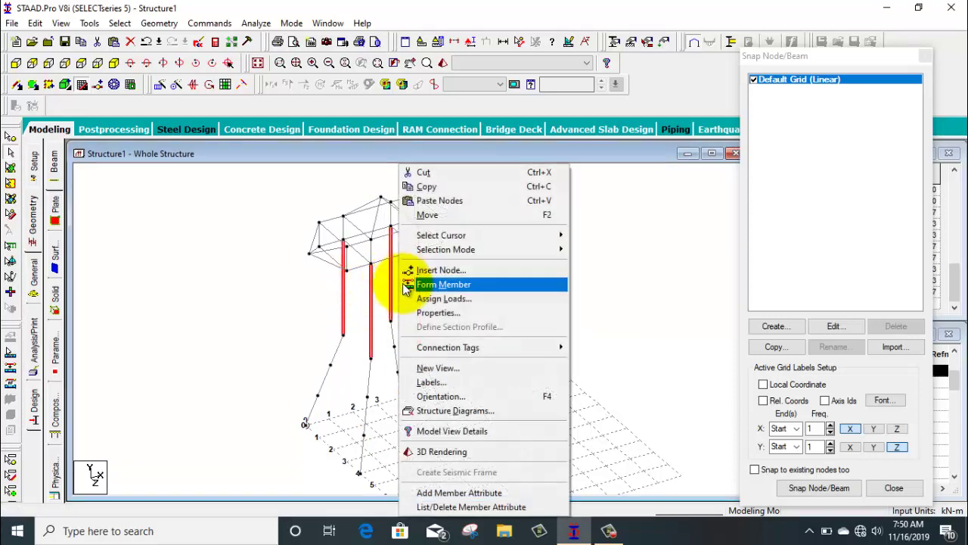
{"action": "left_click", "coordinate": [435, 271]}
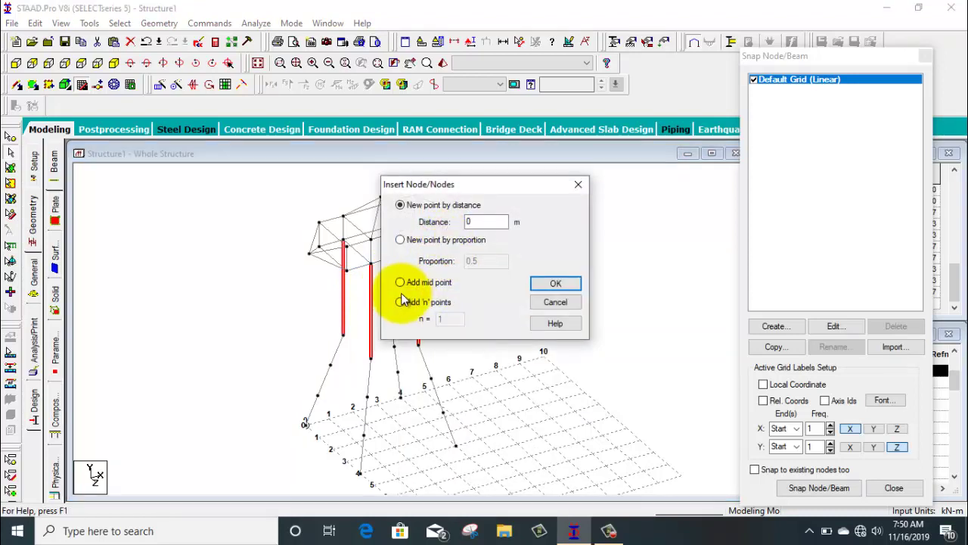
{"action": "left_click", "coordinate": [422, 302]}
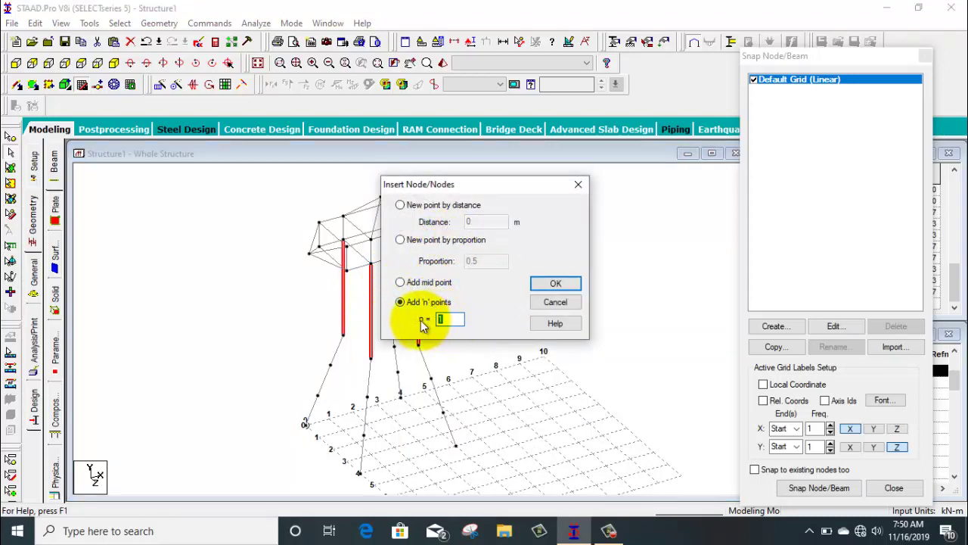
{"action": "type", "text": "2"}
{"action": "left_click", "coordinate": [556, 285]}
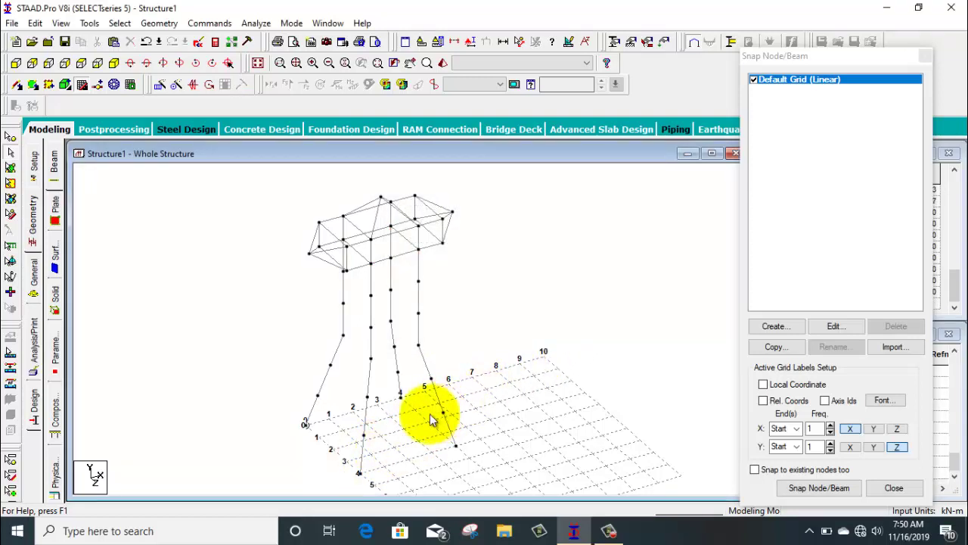
Add crossing diagonal beams between the two front legs and up the front columns, leaving only the top column panel open
{"action": "left_click", "coordinate": [17, 64]}
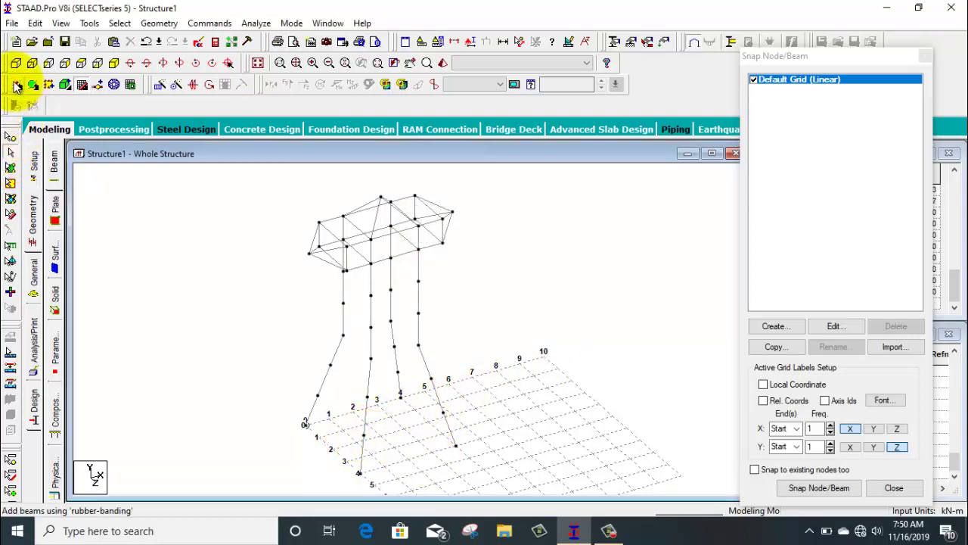
{"action": "mouse_move", "coordinate": [360, 473]}
{"action": "left_mouse_down"}
{"action": "mouse_move", "coordinate": [460, 432]}
{"action": "mouse_move", "coordinate": [443, 412]}
{"action": "left_mouse_up"}
{"action": "mouse_move", "coordinate": [455, 445]}
{"action": "left_mouse_down"}
{"action": "mouse_move", "coordinate": [364, 436]}
{"action": "mouse_move", "coordinate": [430, 375]}
{"action": "left_mouse_up"}
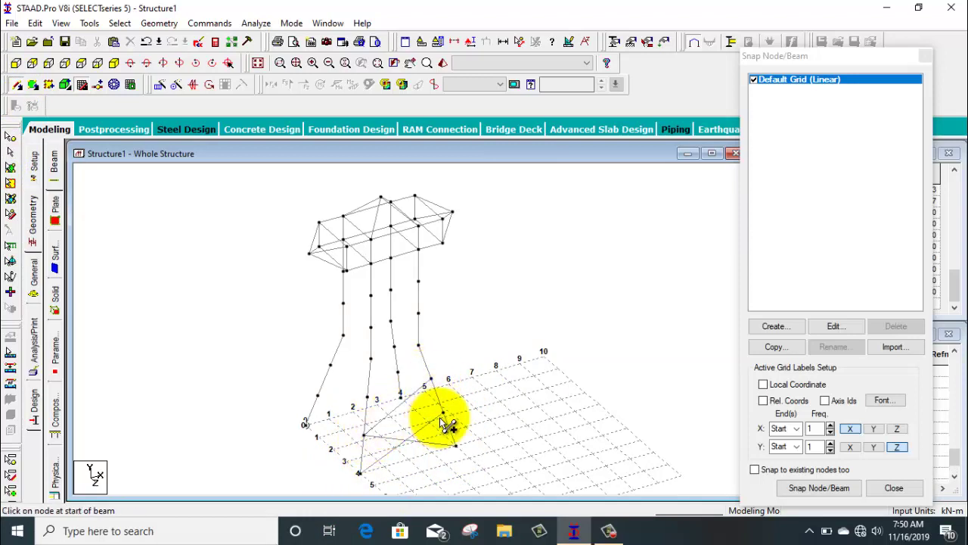
{"action": "left_click_drag", "start_coordinate": [444, 413], "coordinate": [418, 313]}
{"action": "left_click_drag", "start_coordinate": [420, 349], "coordinate": [370, 295]}
Hide the snap grid and add the crossing diagonals in the top column panel of the front face
{"action": "left_click", "coordinate": [81, 85]}
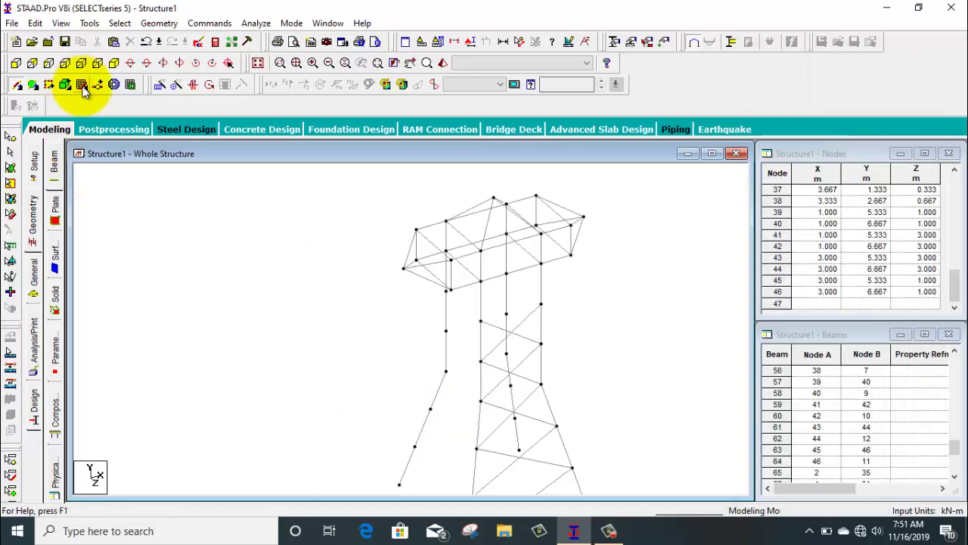
{"action": "left_click_drag", "start_coordinate": [391, 288], "coordinate": [426, 239]}
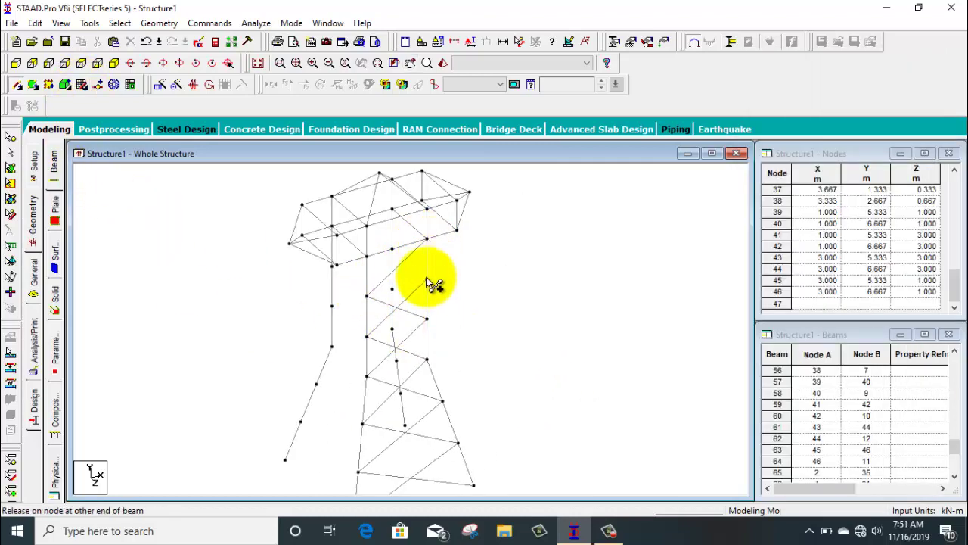
{"action": "left_click_drag", "start_coordinate": [428, 283], "coordinate": [366, 257]}
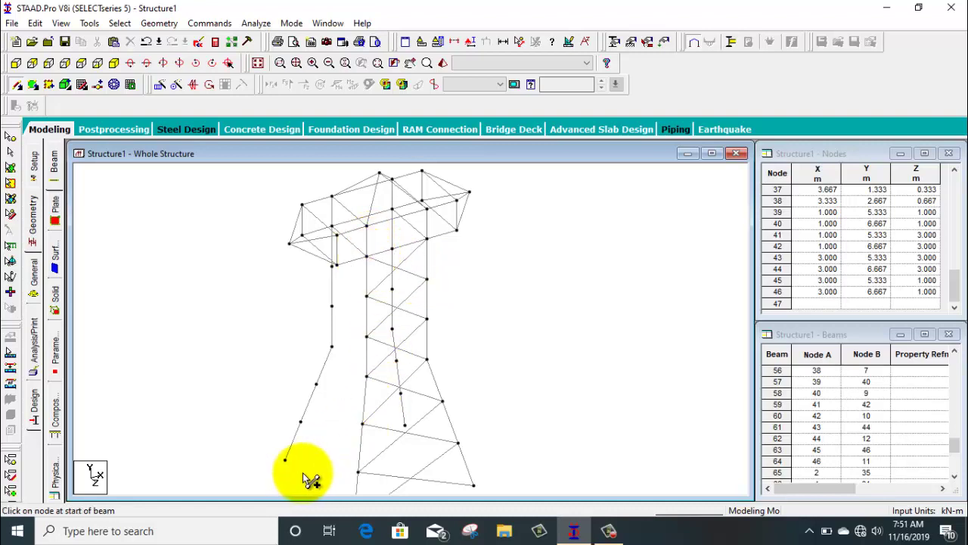
Add crossing diagonal beams in the three inclined-leg panels of the tower's left face
{"action": "left_click_drag", "start_coordinate": [285, 459], "coordinate": [361, 477]}
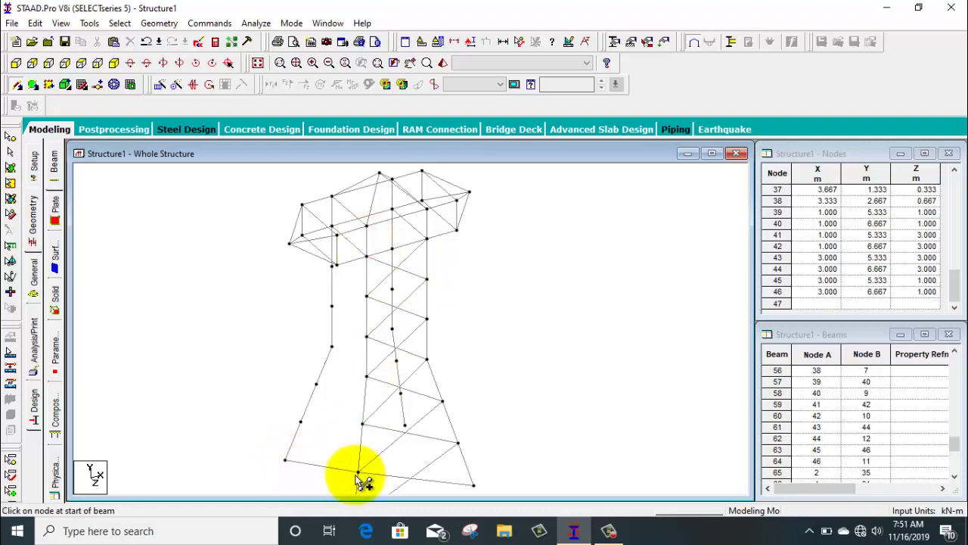
{"action": "middle_click_drag", "start_coordinate": [361, 481], "coordinate": [341, 404]}
{"action": "left_click_drag", "start_coordinate": [338, 420], "coordinate": [283, 324]}
{"action": "middle_click_drag", "start_coordinate": [283, 325], "coordinate": [317, 389]}
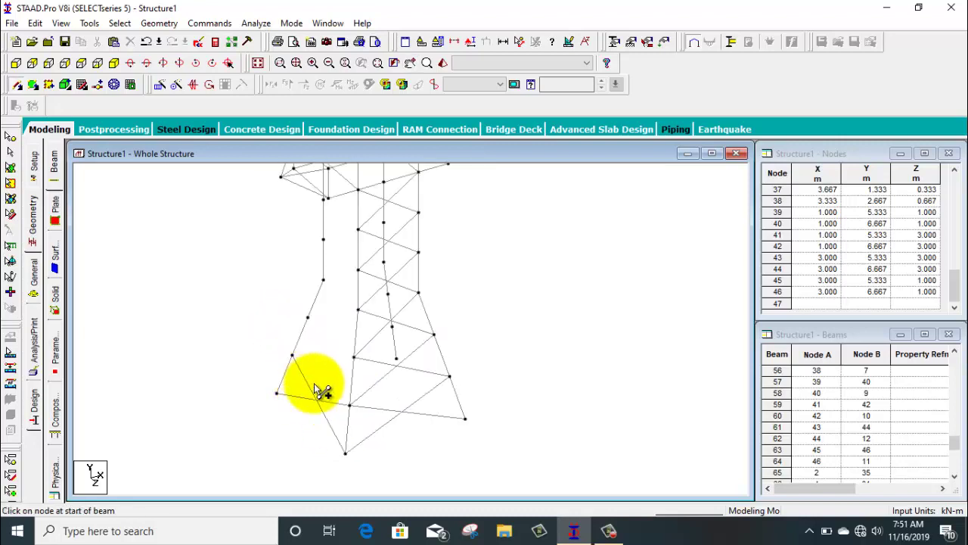
{"action": "left_click_drag", "start_coordinate": [349, 406], "coordinate": [307, 318]}
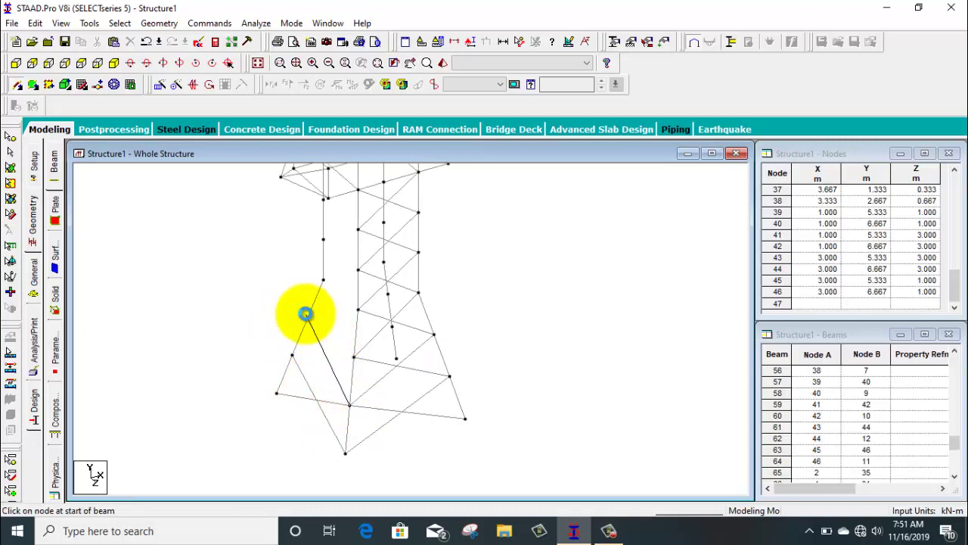
{"action": "left_click_drag", "start_coordinate": [292, 355], "coordinate": [324, 282]}
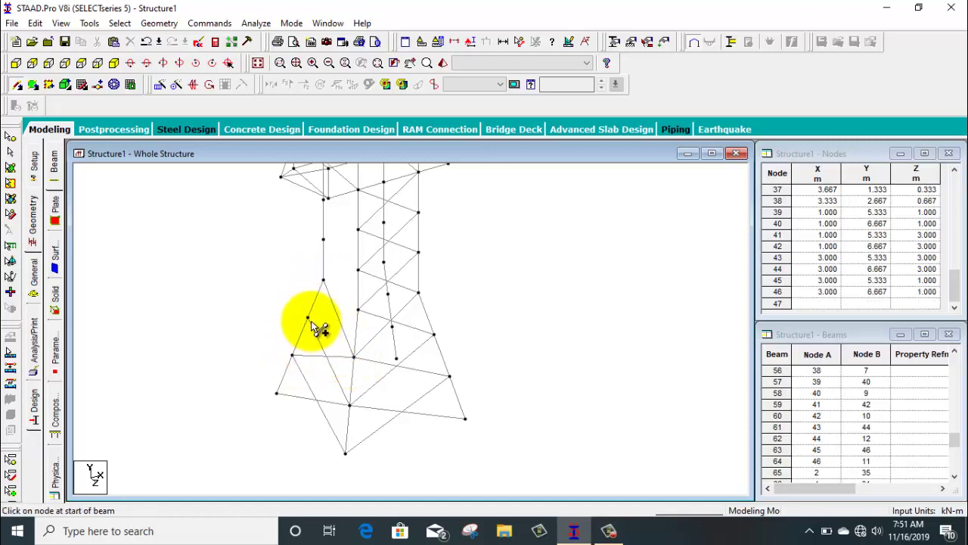
{"action": "left_click_drag", "start_coordinate": [318, 327], "coordinate": [359, 310]}
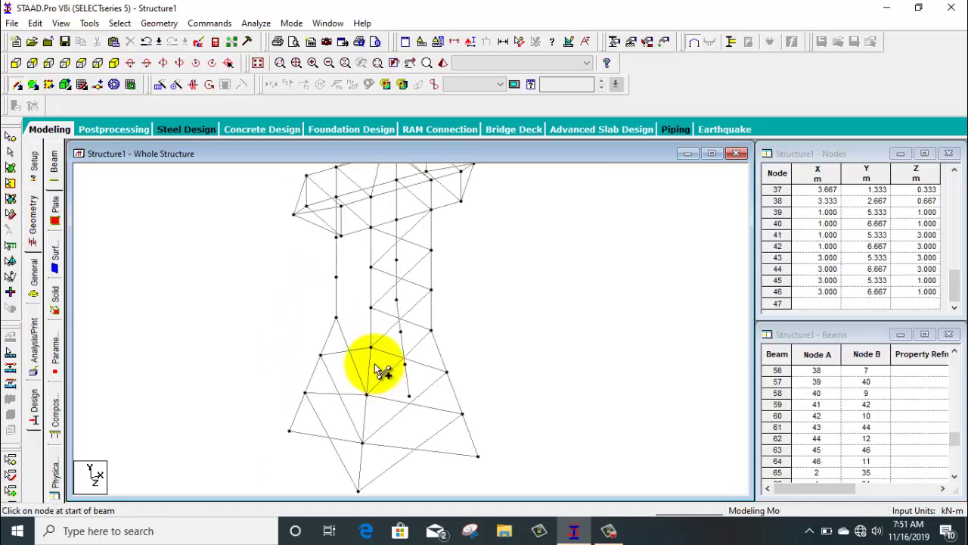
Add crossing diagonal beams in the column panels of the left face up to the upper box
{"action": "left_click_drag", "start_coordinate": [370, 347], "coordinate": [336, 278]}
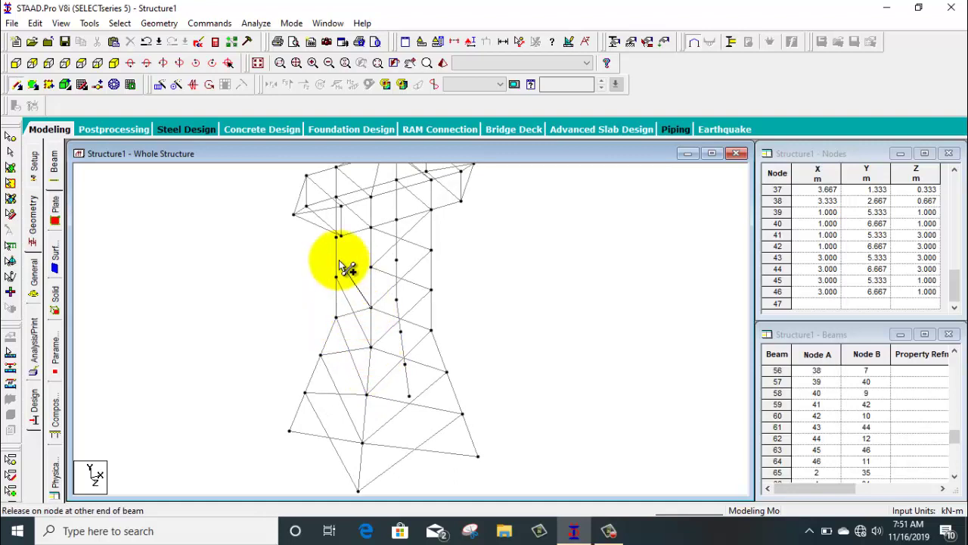
{"action": "left_click_drag", "start_coordinate": [335, 237], "coordinate": [336, 237]}
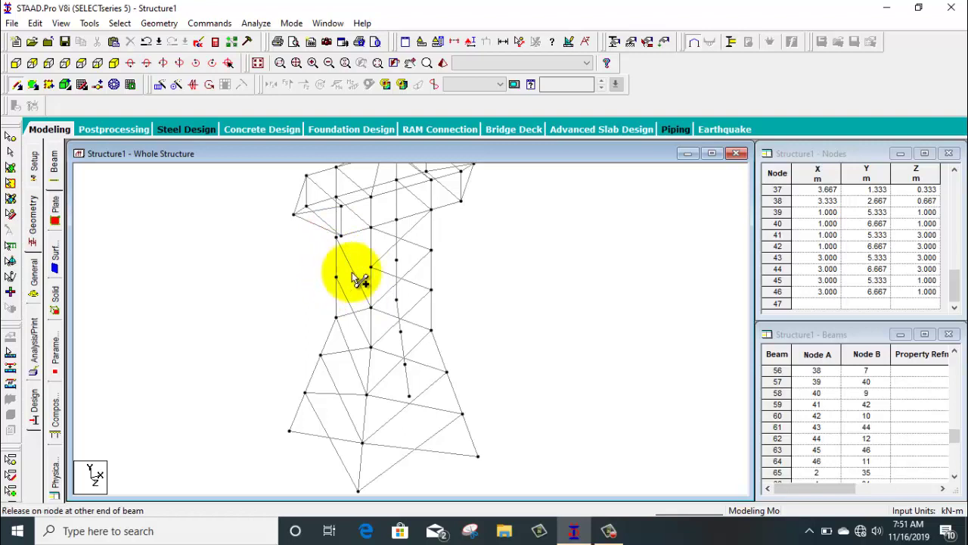
{"action": "middle_click_drag", "start_coordinate": [371, 290], "coordinate": [373, 342]}
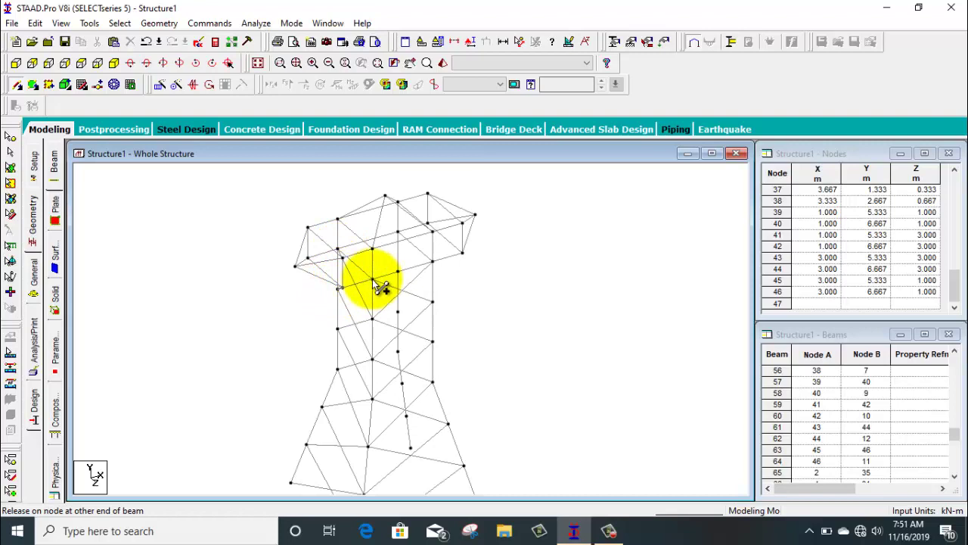
{"action": "scroll", "coordinate": [401, 370], "scroll_direction": "down", "scroll_amount": 2}
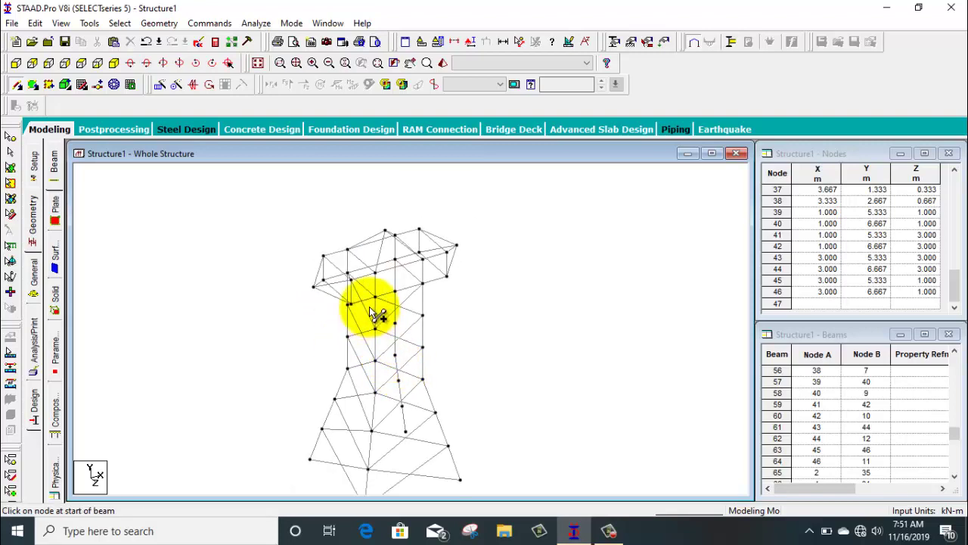
Add crossing diagonal beams in the three inclined-leg panels of the tower's right face, at maximum X
{"action": "middle_click_drag", "start_coordinate": [376, 314], "coordinate": [346, 292]}
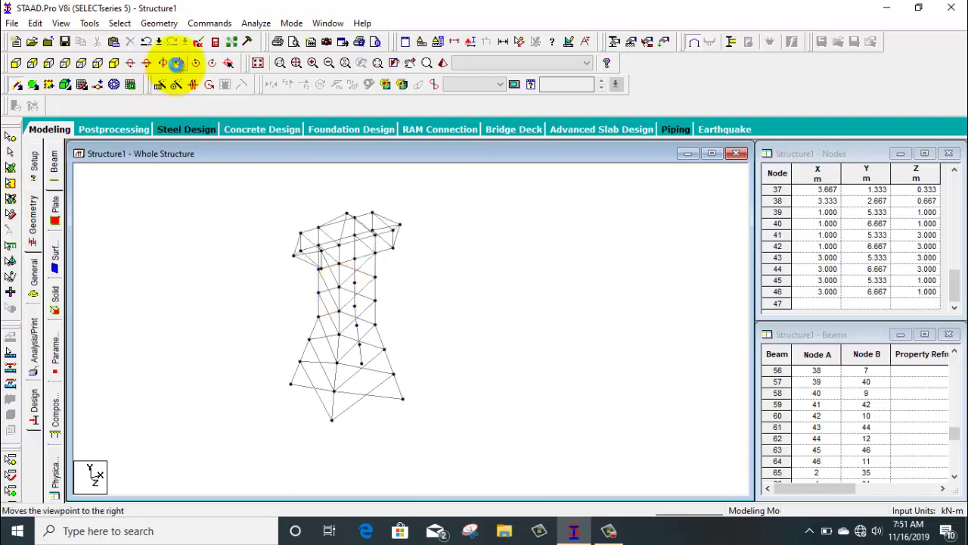
{"action": "left_click", "coordinate": [176, 64]}
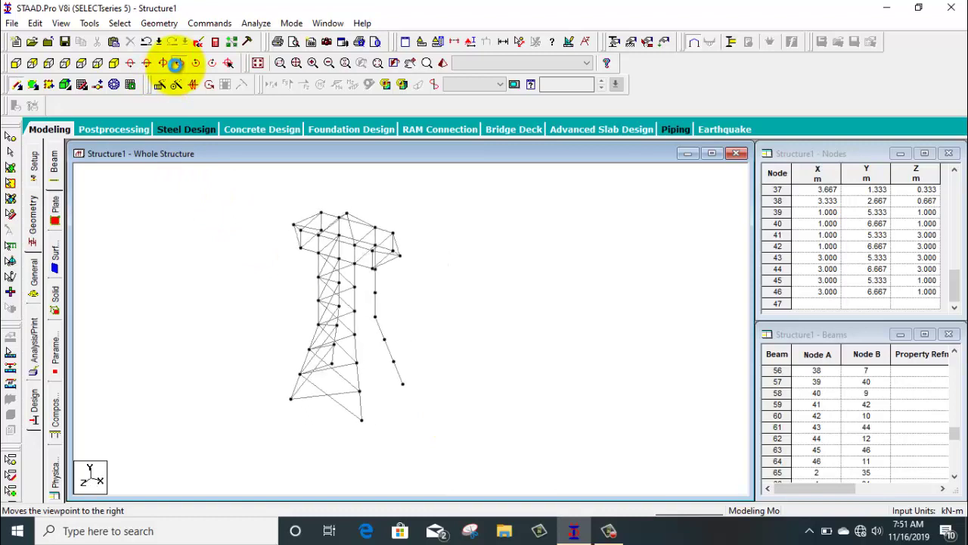
{"action": "scroll", "coordinate": [371, 432], "scroll_direction": "up", "scroll_amount": 3}
{"action": "scroll", "coordinate": [346, 492], "scroll_direction": "up", "scroll_amount": 2}
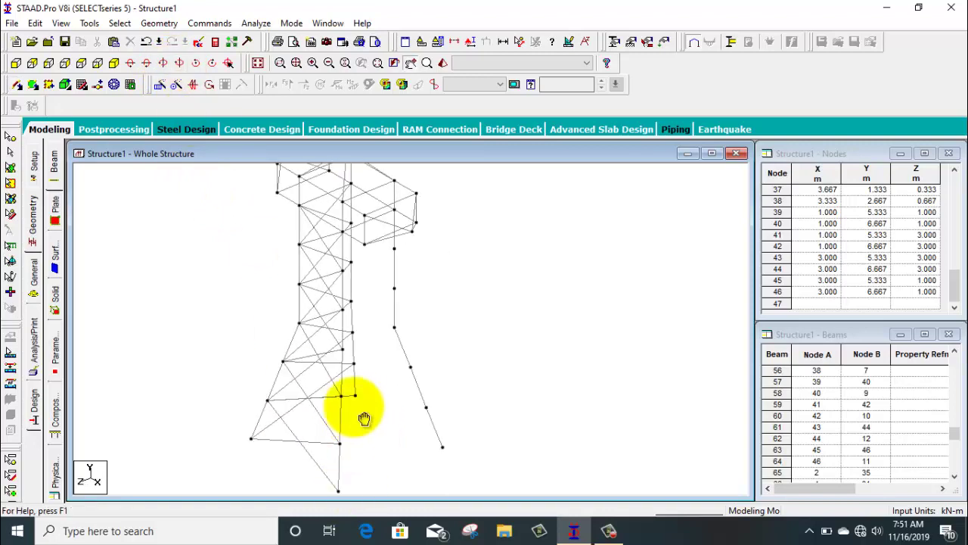
{"action": "middle_click_drag", "start_coordinate": [364, 418], "coordinate": [336, 348]}
{"action": "mouse_move", "coordinate": [310, 419]}
{"action": "left_mouse_down"}
{"action": "mouse_move", "coordinate": [372, 388]}
{"action": "mouse_move", "coordinate": [399, 338]}
{"action": "left_mouse_up"}
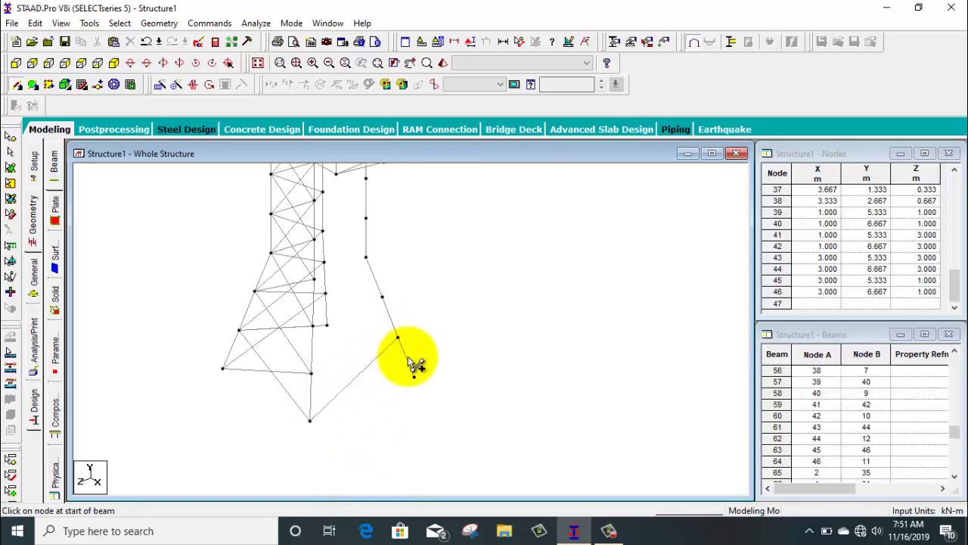
{"action": "left_click_drag", "start_coordinate": [414, 376], "coordinate": [329, 357]}
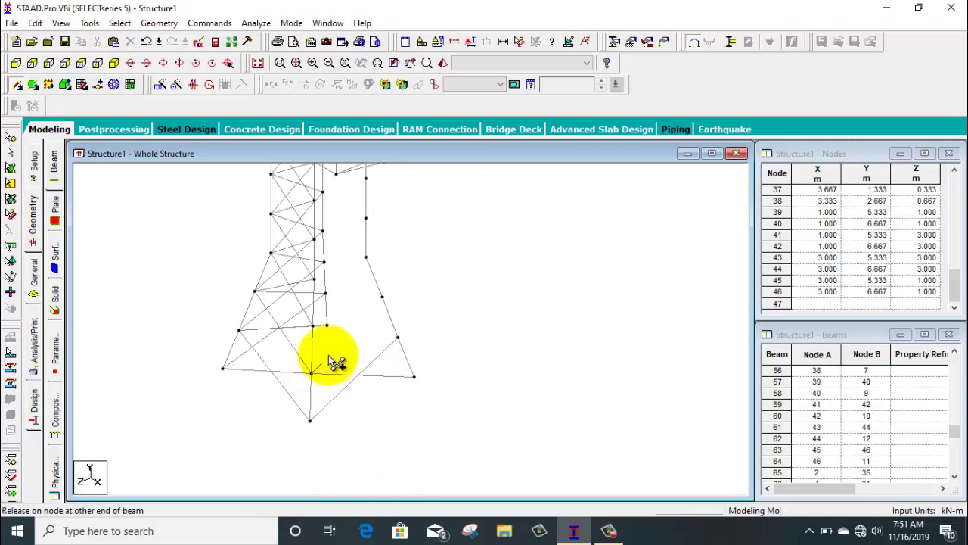
{"action": "left_click_drag", "start_coordinate": [398, 337], "coordinate": [366, 258]}
{"action": "left_click_drag", "start_coordinate": [382, 297], "coordinate": [341, 293]}
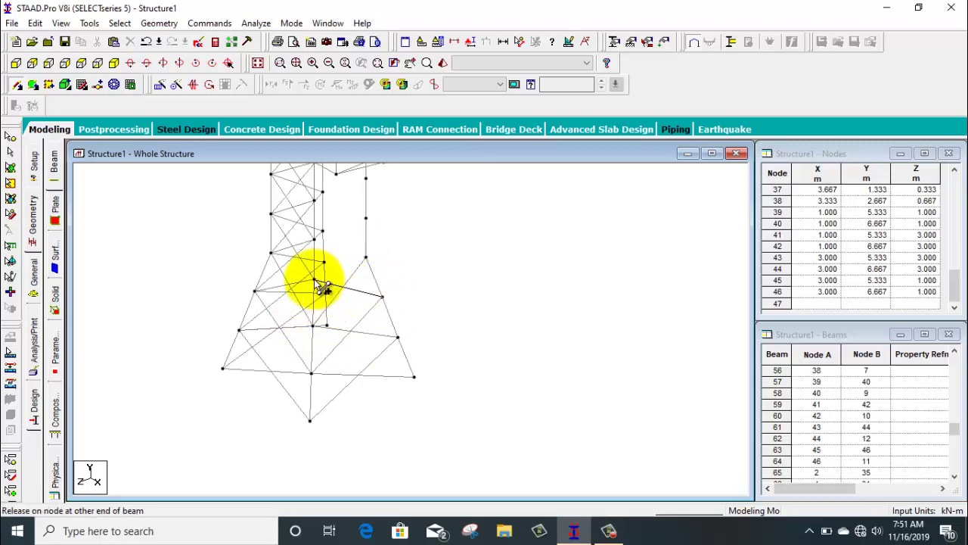
{"action": "left_click_drag", "start_coordinate": [315, 279], "coordinate": [314, 278]}
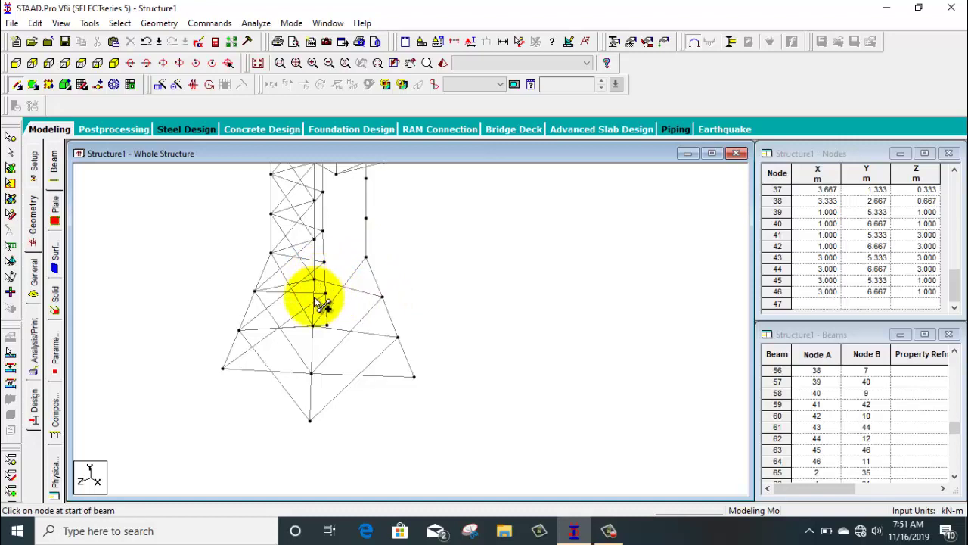
Add crossing diagonal beams in the column panels of the maximum-X face up to the upper box
{"action": "middle_click_drag", "start_coordinate": [313, 320], "coordinate": [313, 353]}
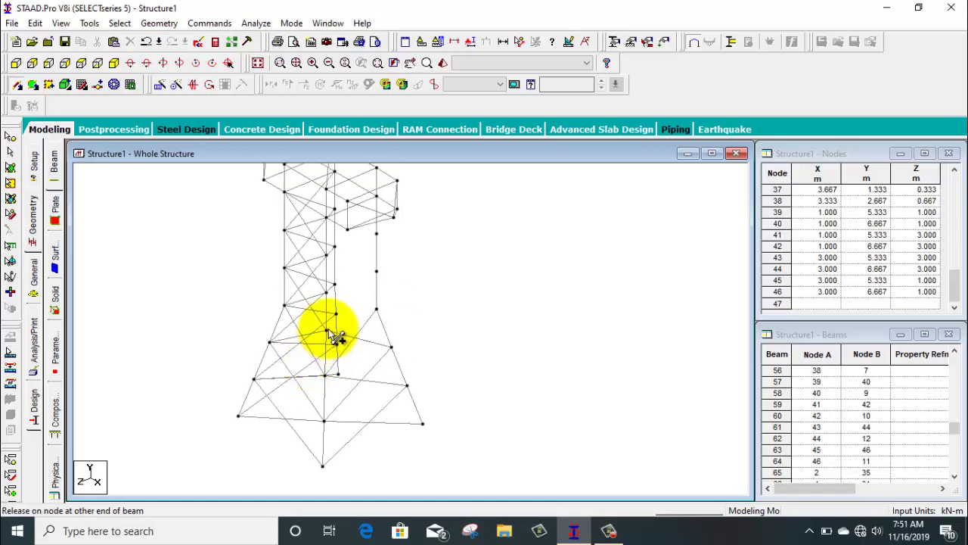
{"action": "left_click_drag", "start_coordinate": [330, 335], "coordinate": [377, 272]}
{"action": "left_click_drag", "start_coordinate": [376, 309], "coordinate": [327, 294]}
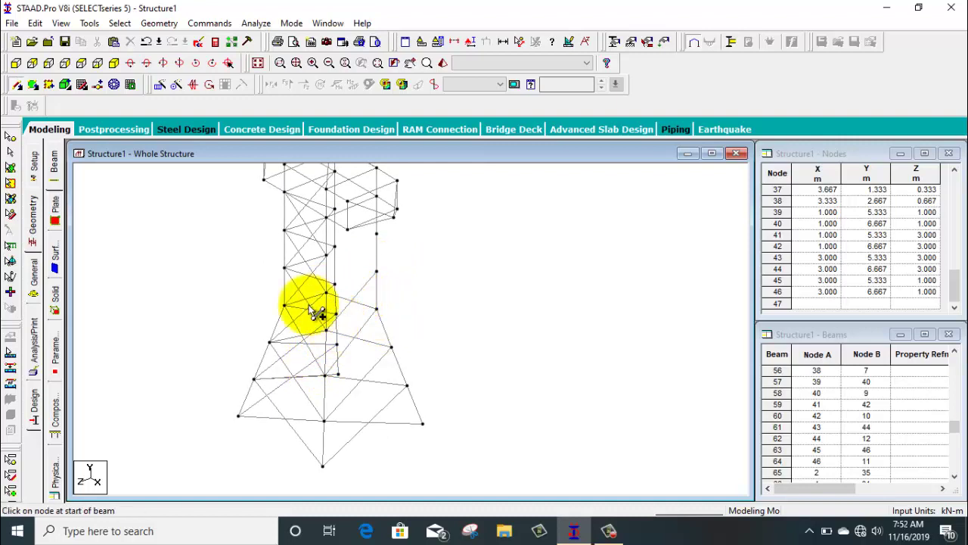
{"action": "left_click", "coordinate": [178, 63]}
{"action": "left_click", "coordinate": [178, 63]}
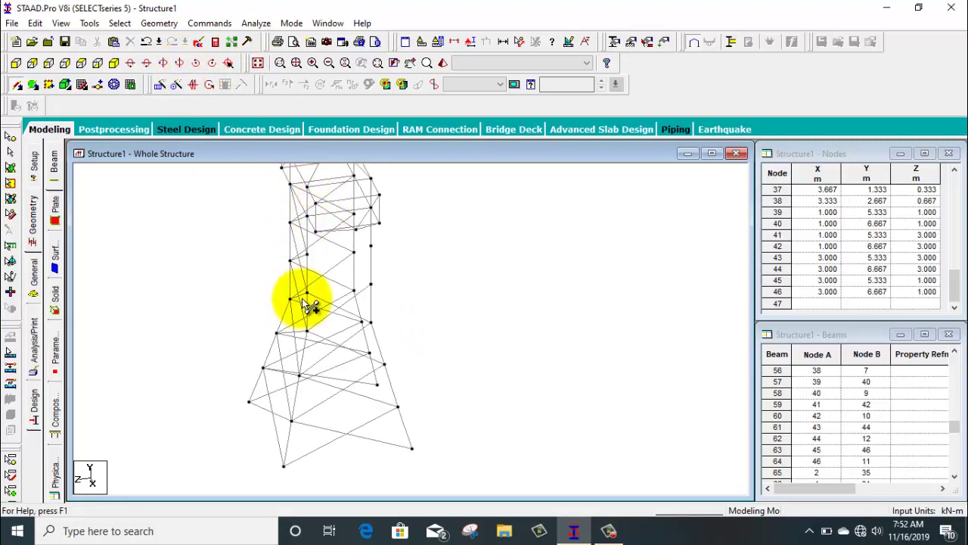
{"action": "left_click_drag", "start_coordinate": [310, 295], "coordinate": [370, 246]}
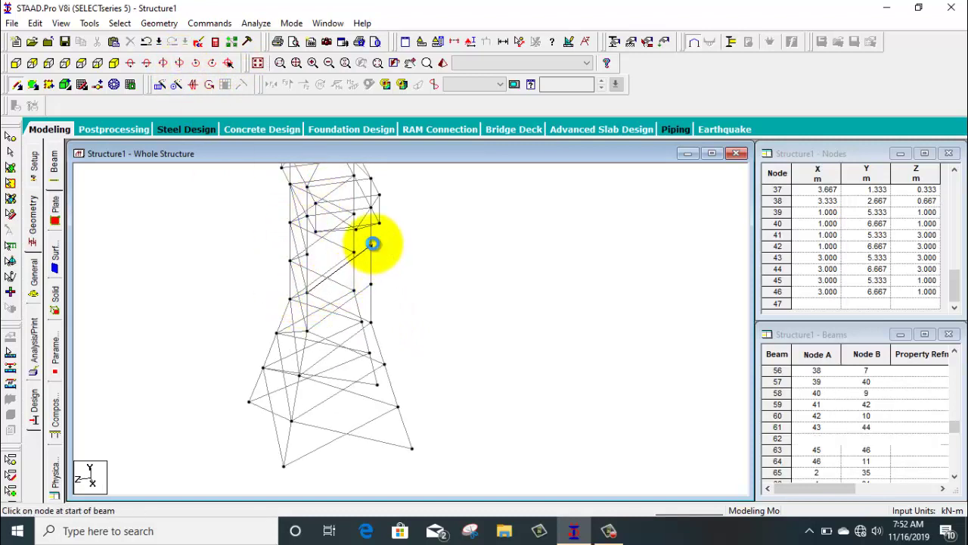
{"action": "left_click_drag", "start_coordinate": [370, 285], "coordinate": [381, 218]}
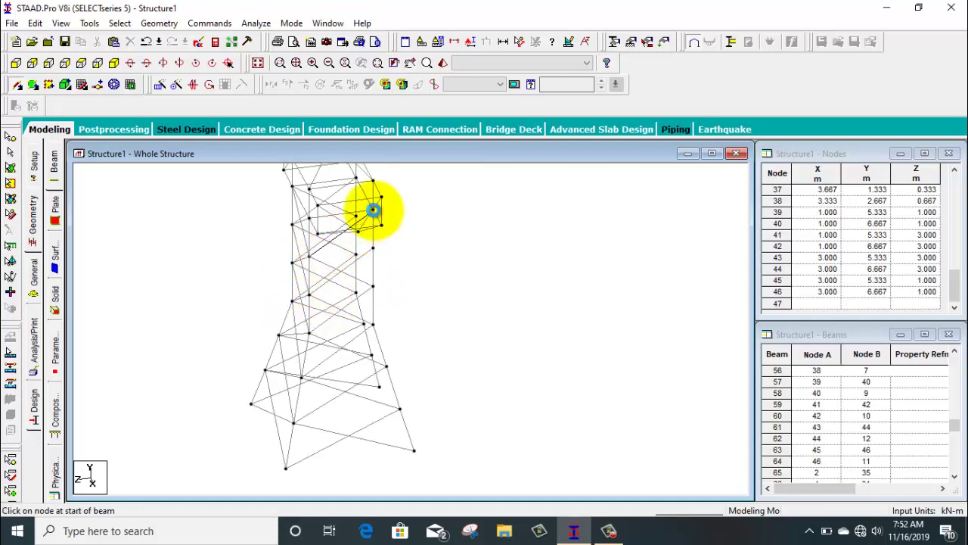
{"action": "left_click_drag", "start_coordinate": [372, 250], "coordinate": [312, 219]}
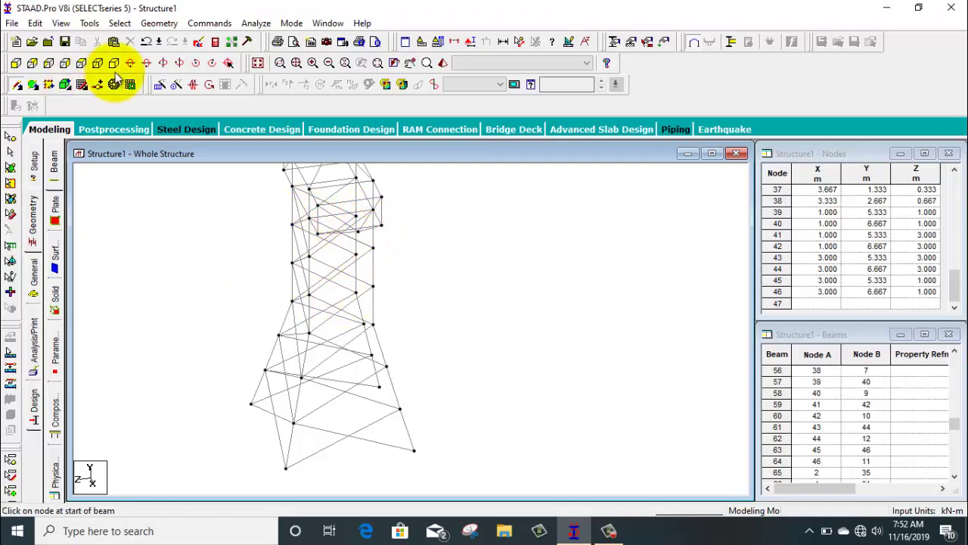
Add crossing diagonal beams in the lower inclined-leg panels of the tower's rear face, at minimum Z, declining the auto-save
{"action": "left_click", "coordinate": [180, 64]}
{"action": "left_click", "coordinate": [180, 64]}
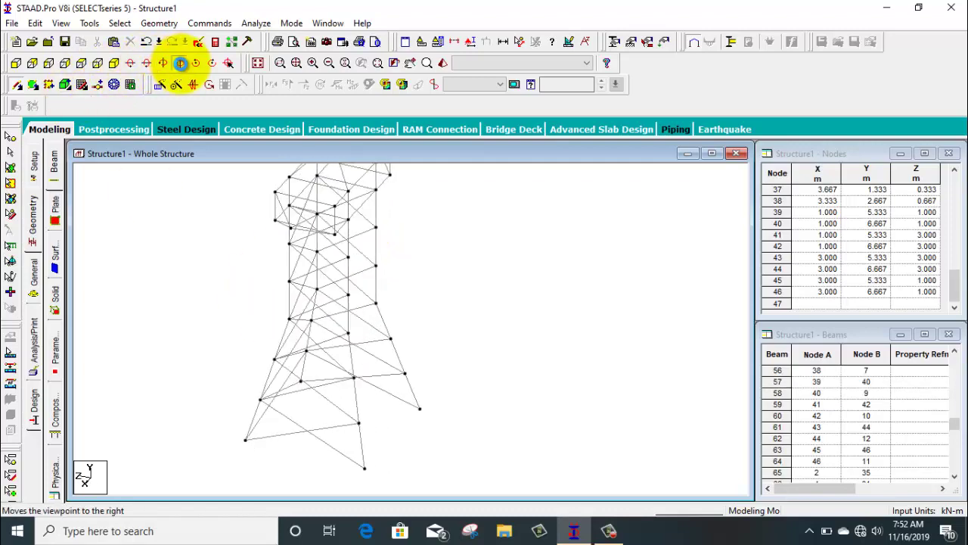
{"action": "left_click", "coordinate": [180, 64]}
{"action": "left_click", "coordinate": [180, 64]}
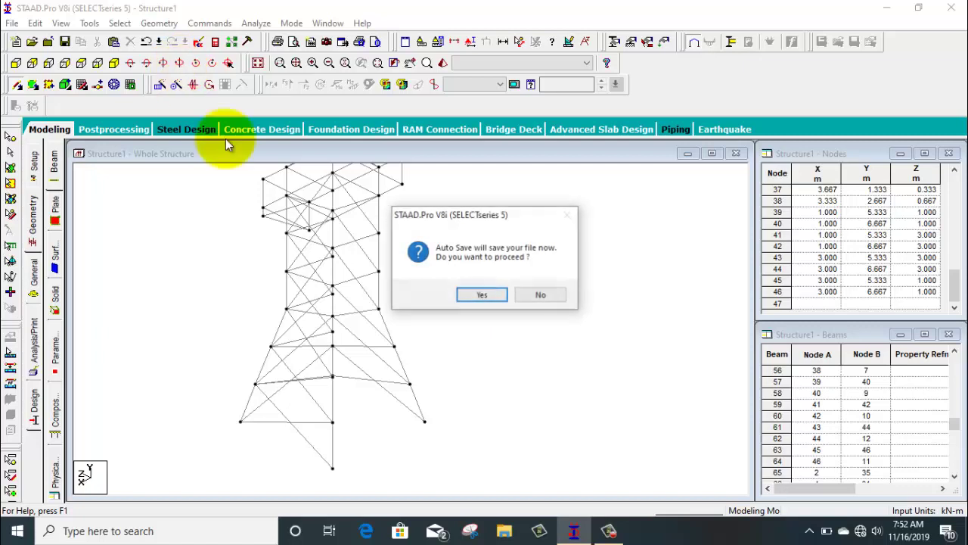
{"action": "left_click", "coordinate": [549, 295]}
{"action": "left_click_drag", "start_coordinate": [333, 468], "coordinate": [409, 384]}
{"action": "left_click_drag", "start_coordinate": [425, 421], "coordinate": [333, 421]}
{"action": "scroll", "coordinate": [272, 200], "scroll_direction": "up", "scroll_amount": 2}
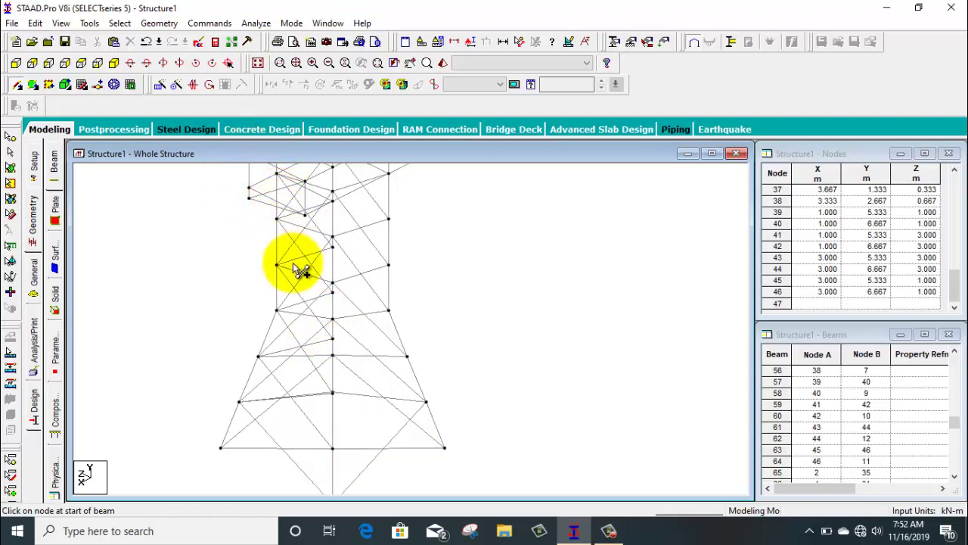
{"action": "scroll", "coordinate": [316, 310], "scroll_direction": "down", "scroll_amount": 1}
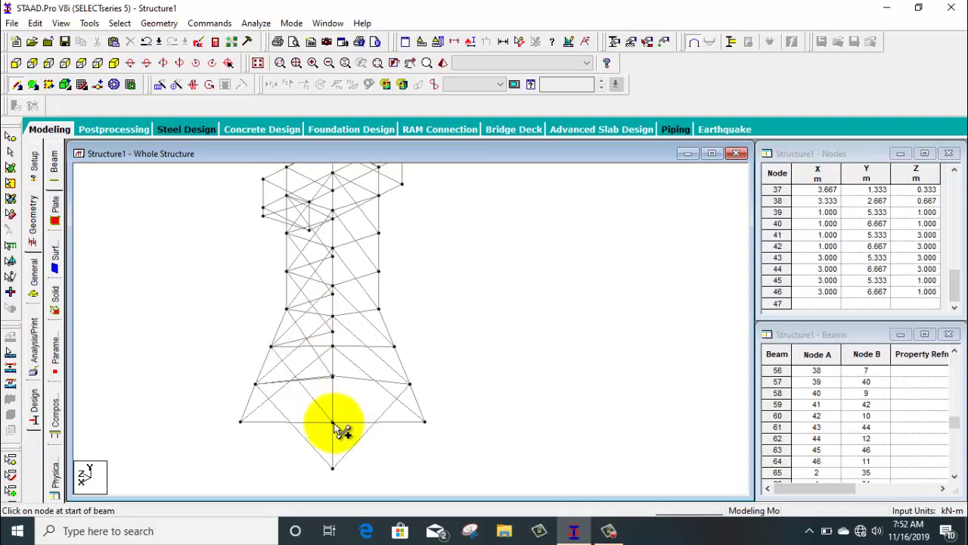
{"action": "left_click_drag", "start_coordinate": [333, 423], "coordinate": [404, 350]}
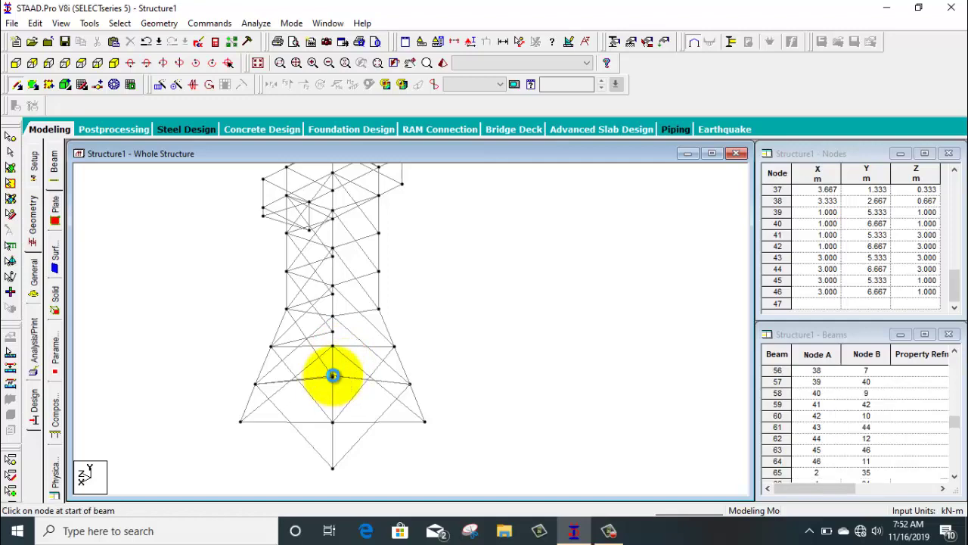
Add crossing diagonal beams in the rear face's remaining inclined-leg and column panels up to the upper box, and restore the isometric view
{"action": "left_click", "coordinate": [178, 62]}
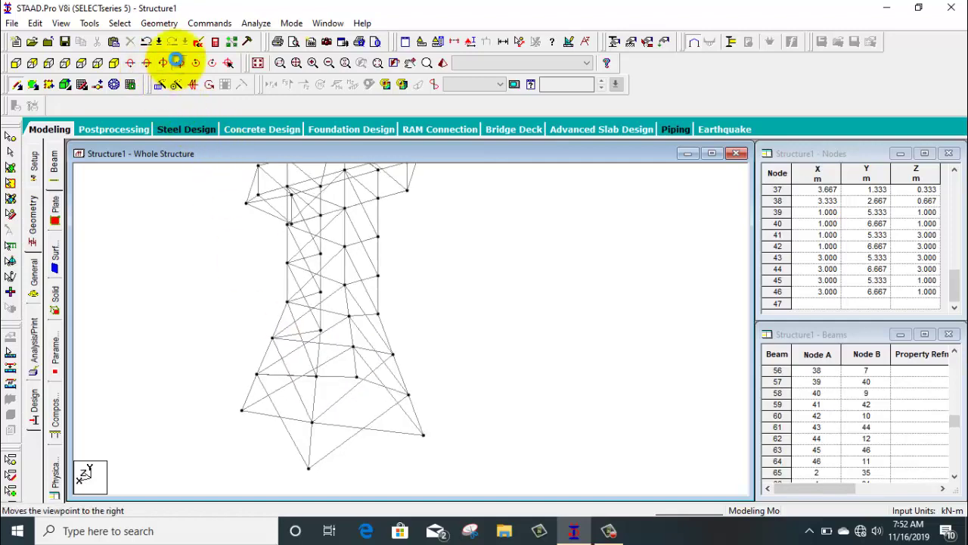
{"action": "left_click", "coordinate": [178, 62]}
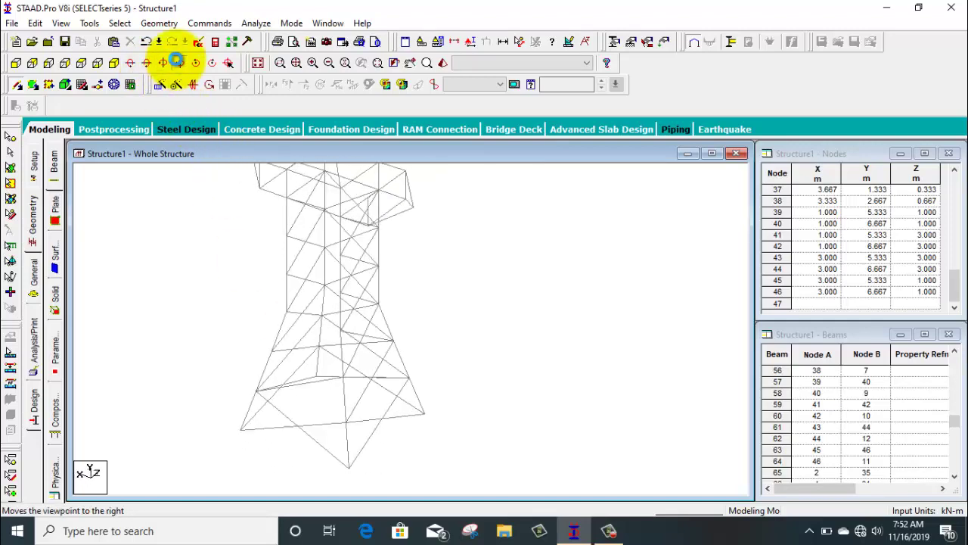
{"action": "left_click", "coordinate": [177, 62]}
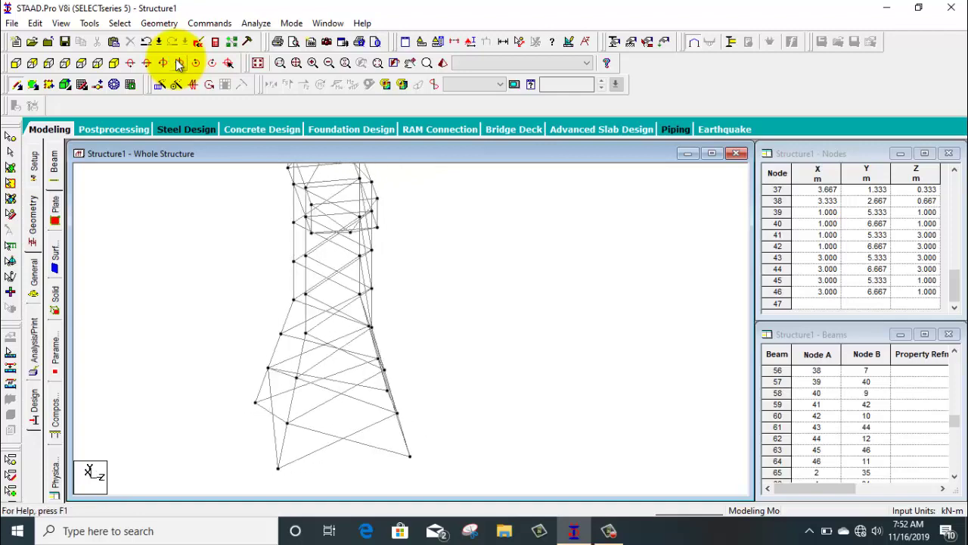
{"action": "left_click", "coordinate": [177, 62]}
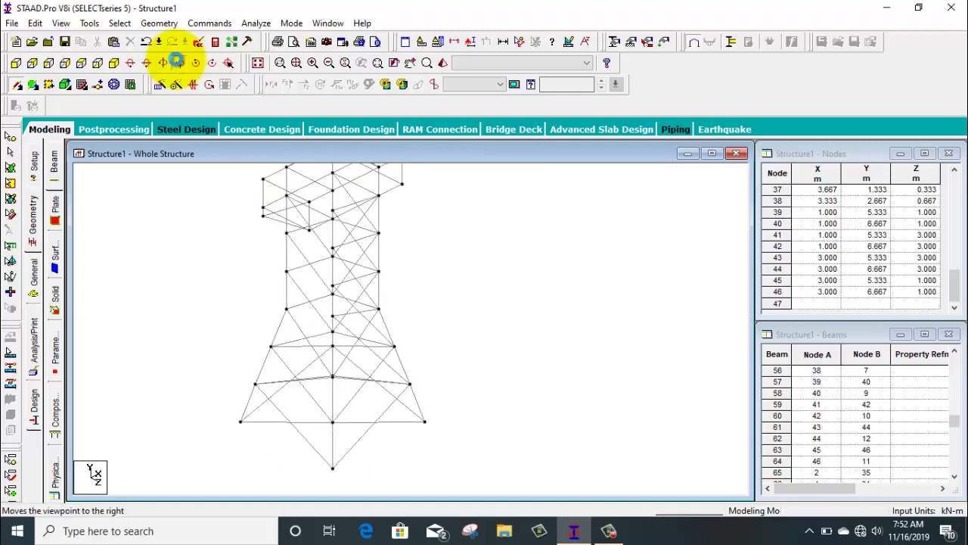
{"action": "left_click", "coordinate": [177, 62]}
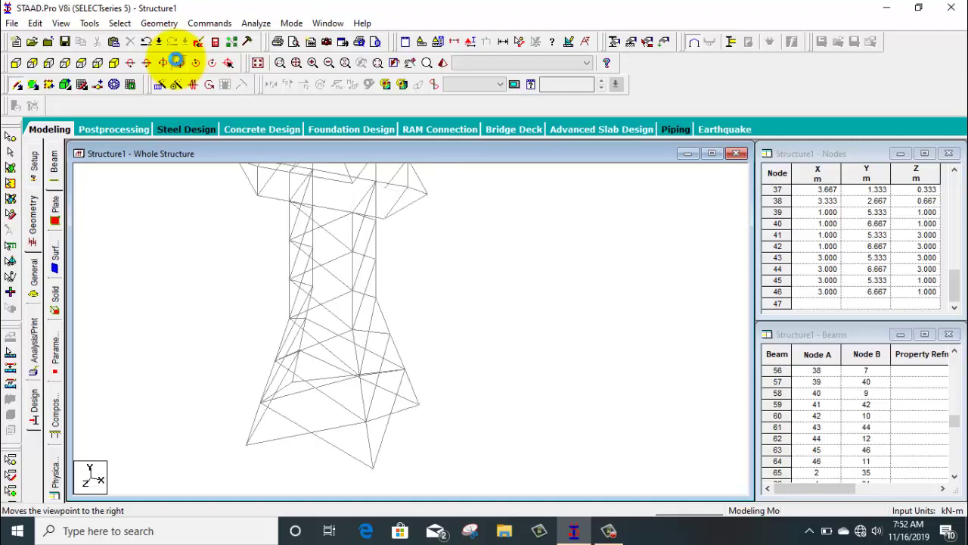
{"action": "left_click", "coordinate": [177, 62]}
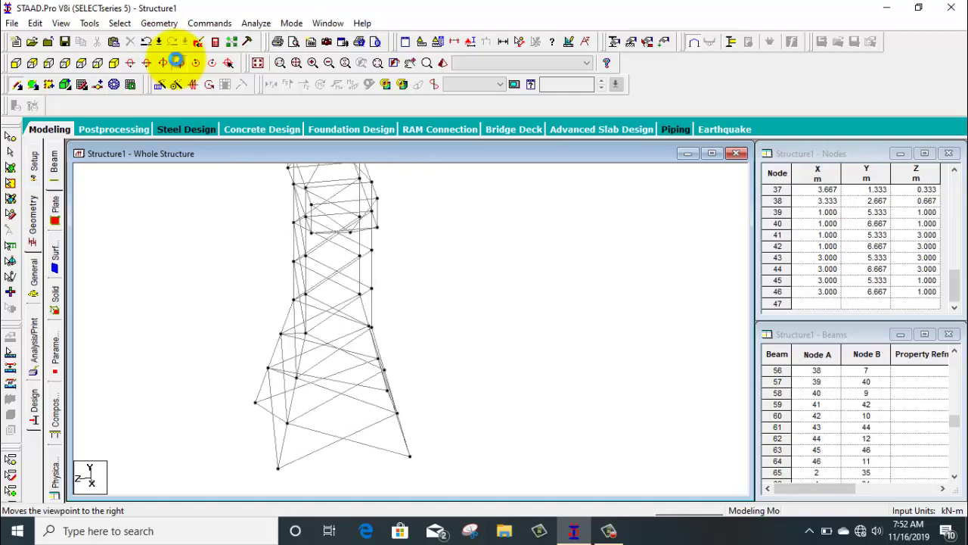
{"action": "left_click", "coordinate": [177, 62]}
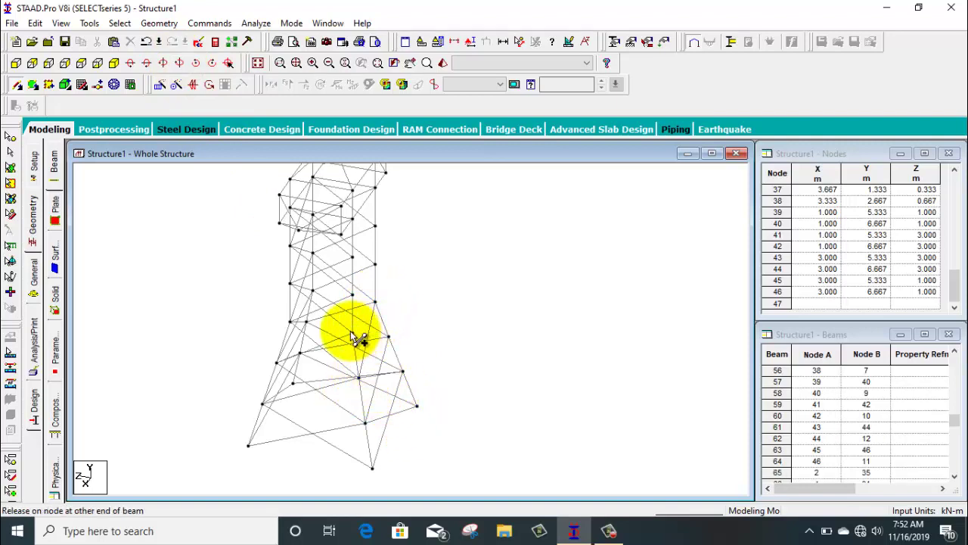
{"action": "middle_click_drag", "start_coordinate": [385, 356], "coordinate": [394, 403]}
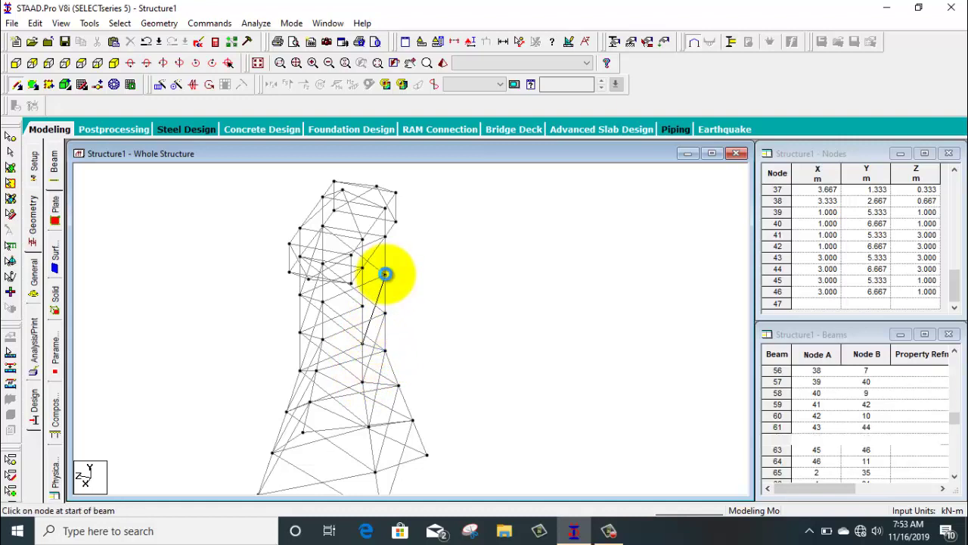
{"action": "left_click", "coordinate": [385, 274]}
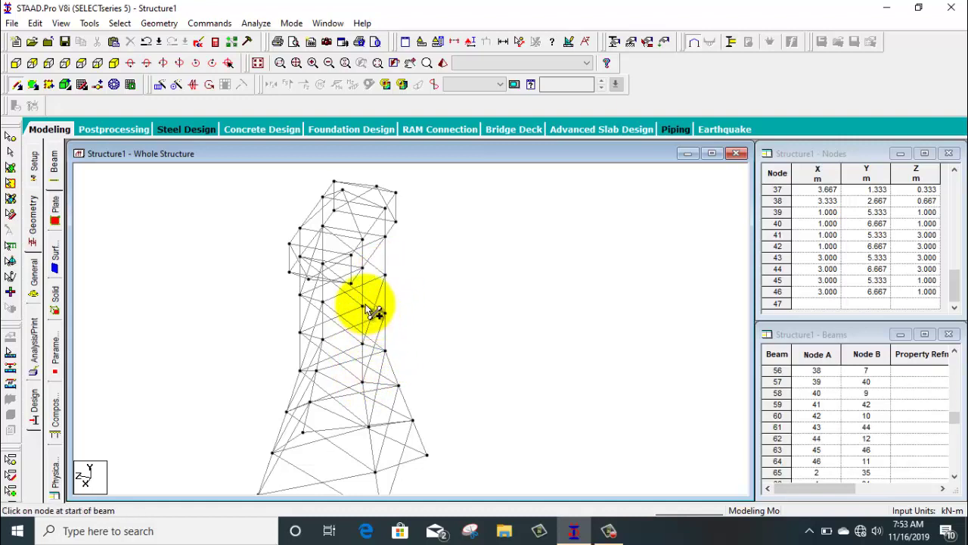
{"action": "left_click", "coordinate": [386, 237]}
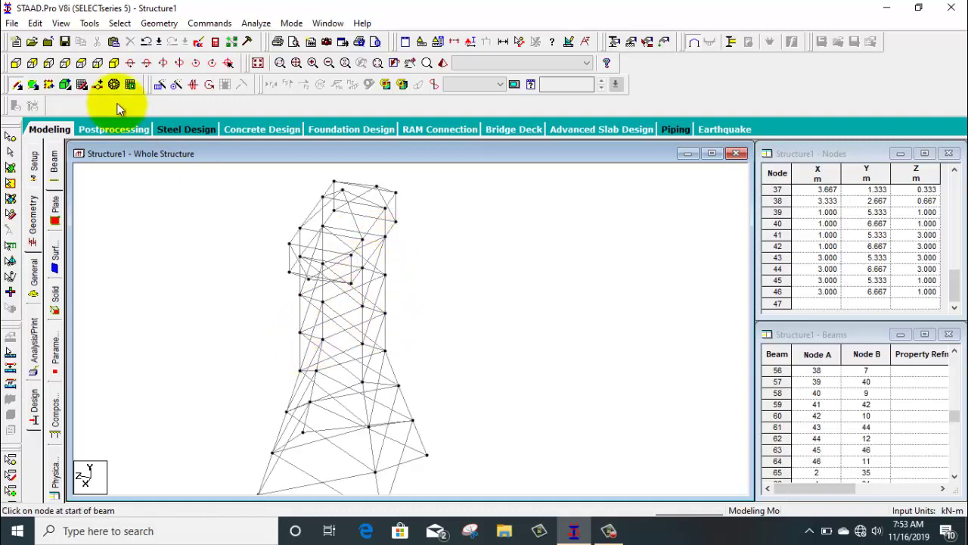
{"action": "left_click", "coordinate": [114, 65]}
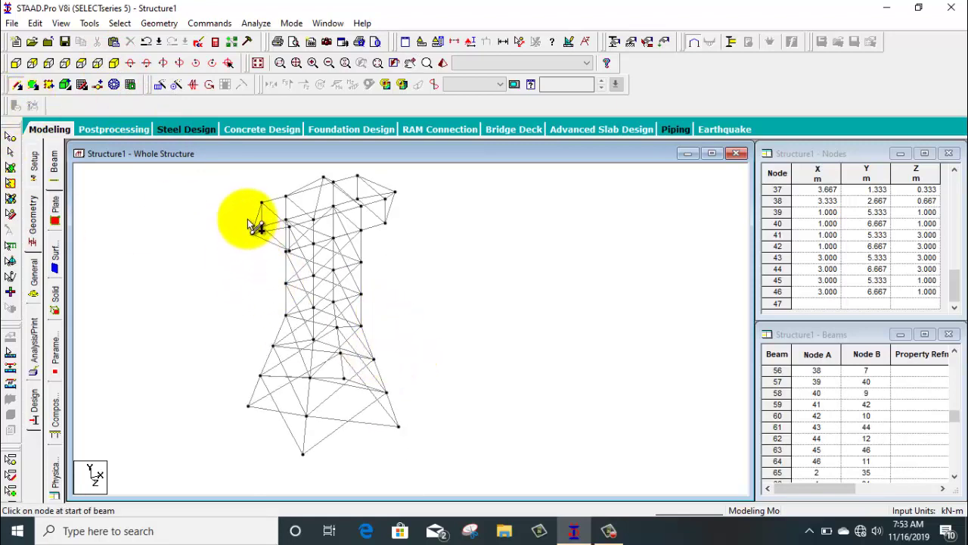
Add the Indian cold-formed angle section 30LU30X1.6 in STEEL to the structure's properties
{"action": "left_click", "coordinate": [11, 137]}
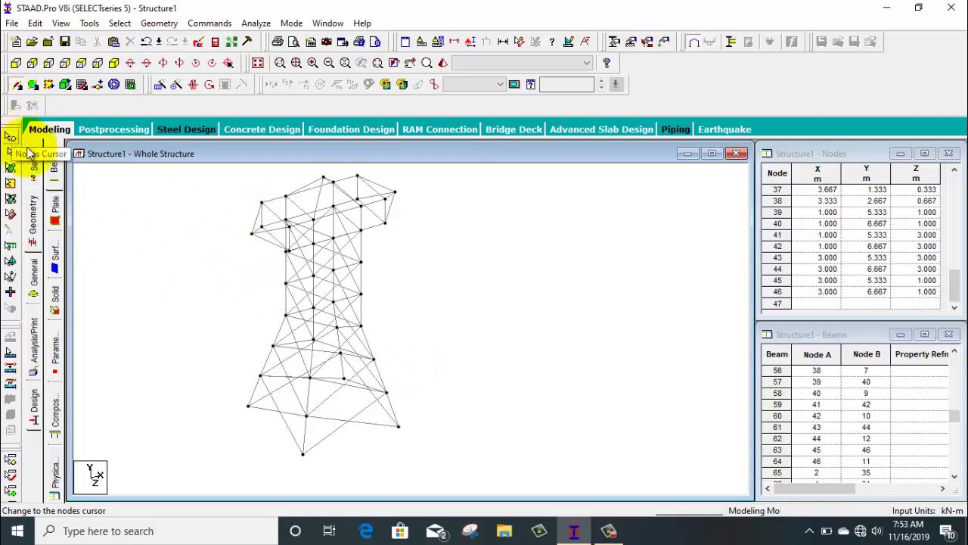
{"action": "left_click", "coordinate": [34, 280]}
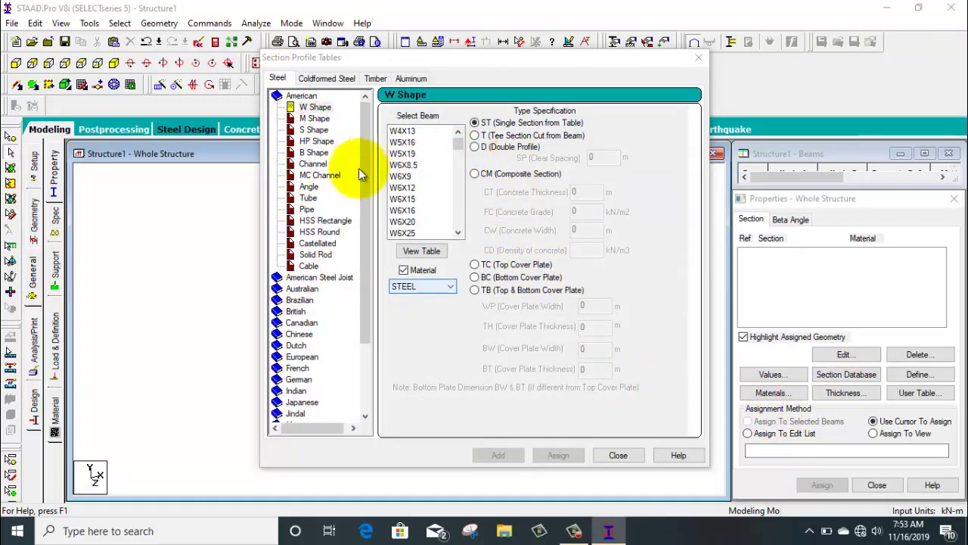
{"action": "left_click", "coordinate": [311, 80]}
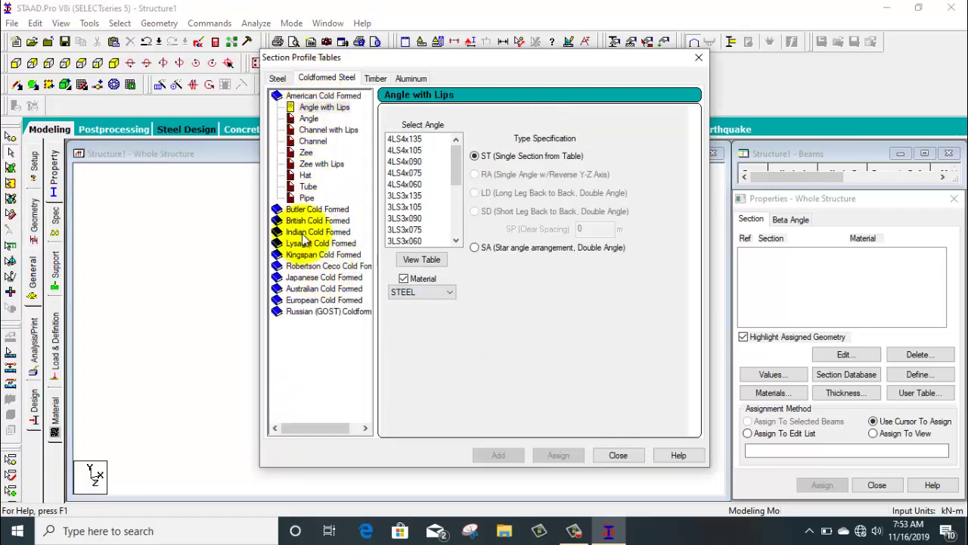
{"action": "left_click", "coordinate": [301, 232]}
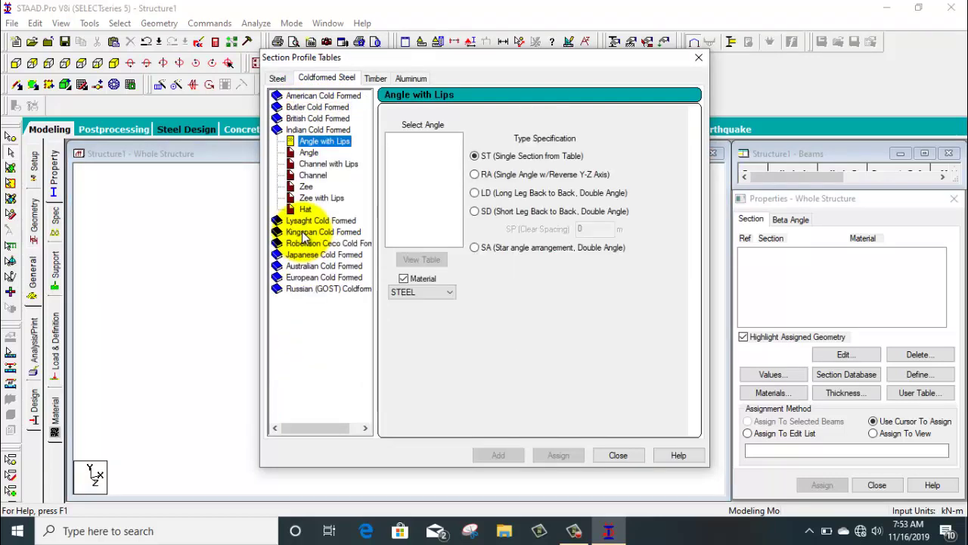
{"action": "left_click", "coordinate": [309, 153]}
{"action": "left_click", "coordinate": [311, 166]}
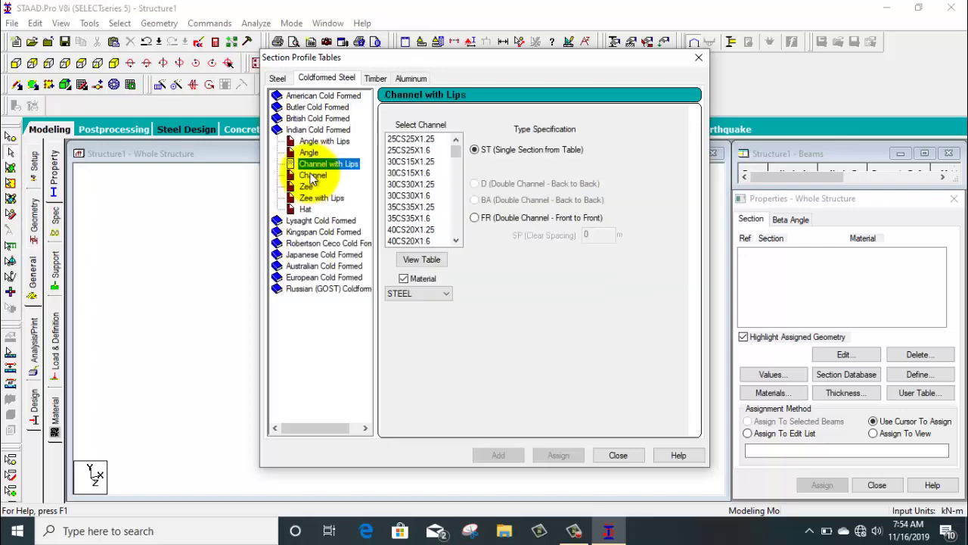
{"action": "left_click", "coordinate": [313, 175]}
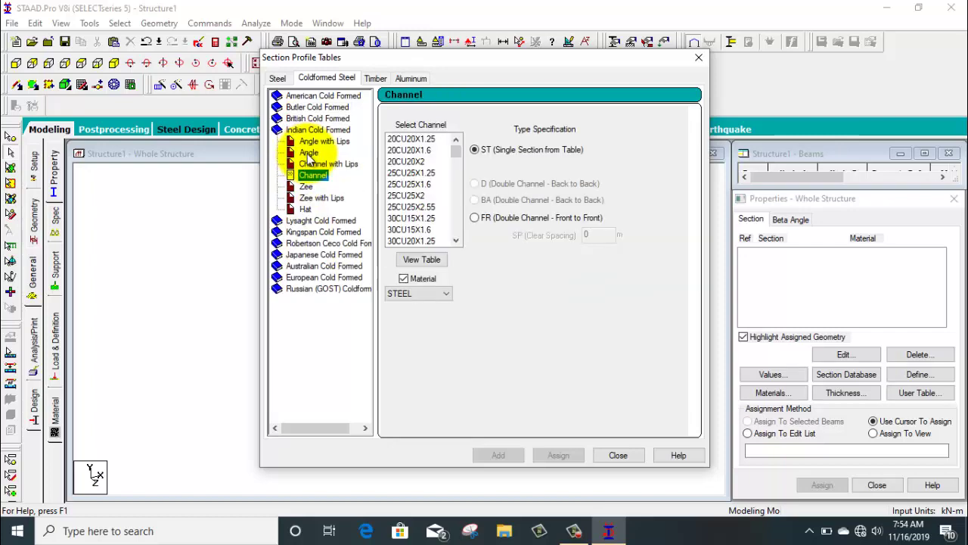
{"action": "left_click", "coordinate": [308, 154]}
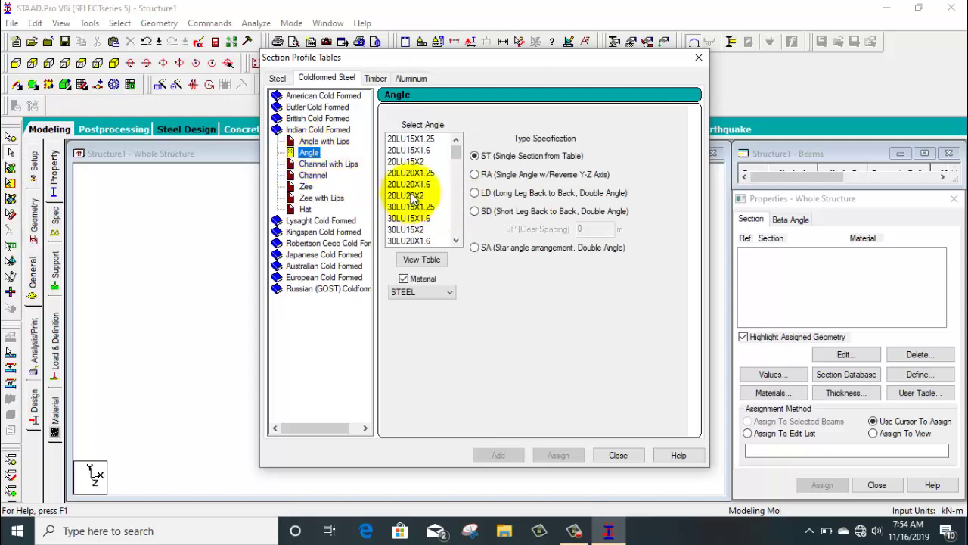
{"action": "scroll", "coordinate": [409, 197], "scroll_direction": "down", "scroll_amount": 3}
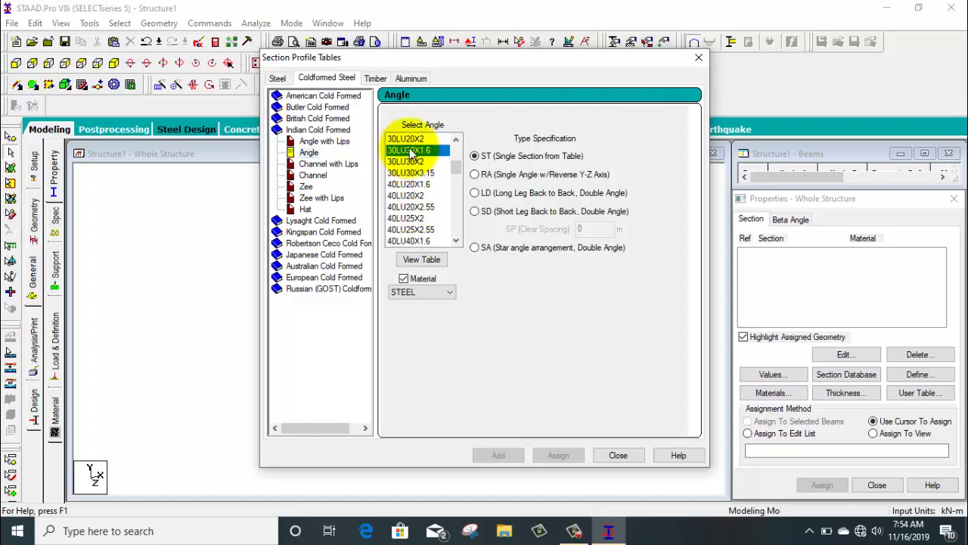
{"action": "left_click", "coordinate": [410, 151]}
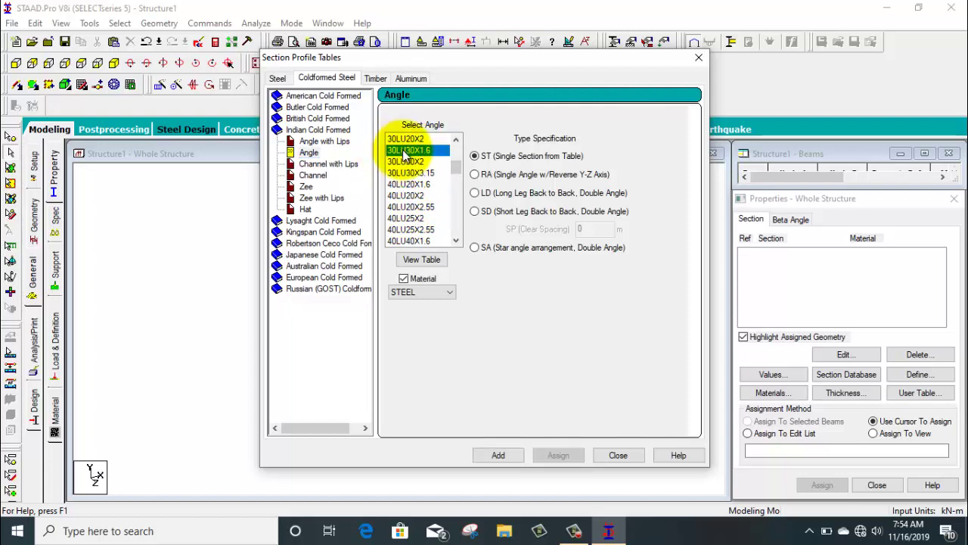
{"action": "left_click", "coordinate": [498, 455]}
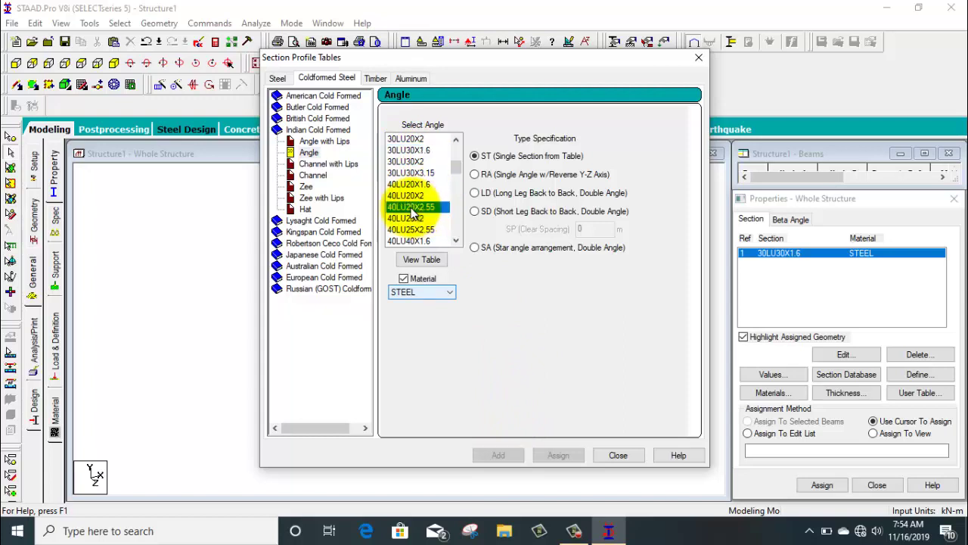
Add the Indian cold-formed angles 40LU20X2.55, 60LU30X3.15 and 100LU100X4 in STEEL and close the section profile tables
{"action": "left_click", "coordinate": [412, 212]}
{"action": "left_click", "coordinate": [498, 455]}
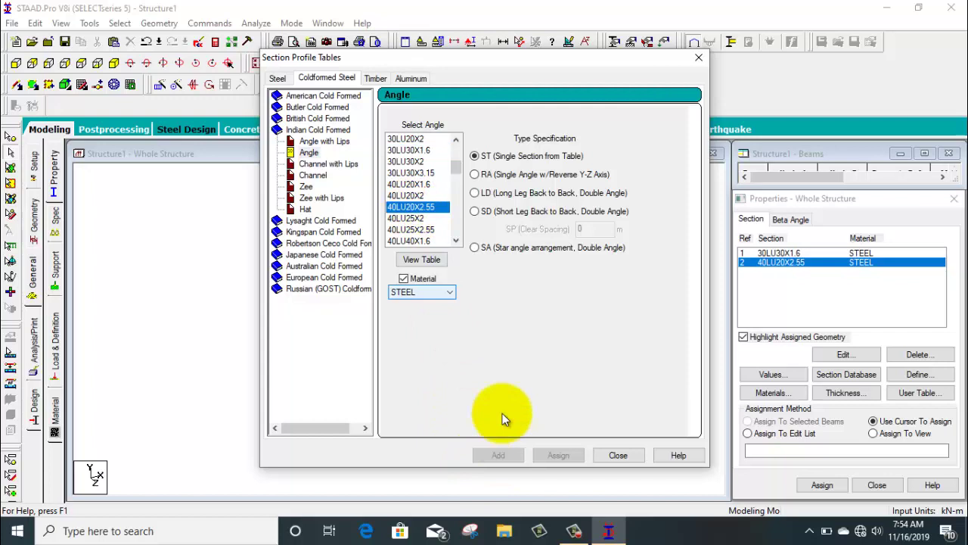
{"action": "left_click", "coordinate": [412, 207]}
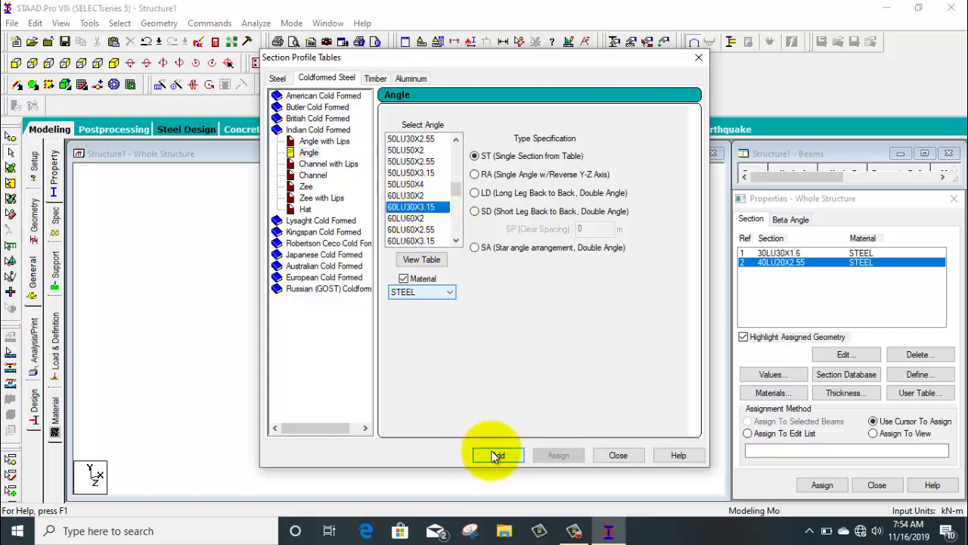
{"action": "left_click", "coordinate": [498, 455]}
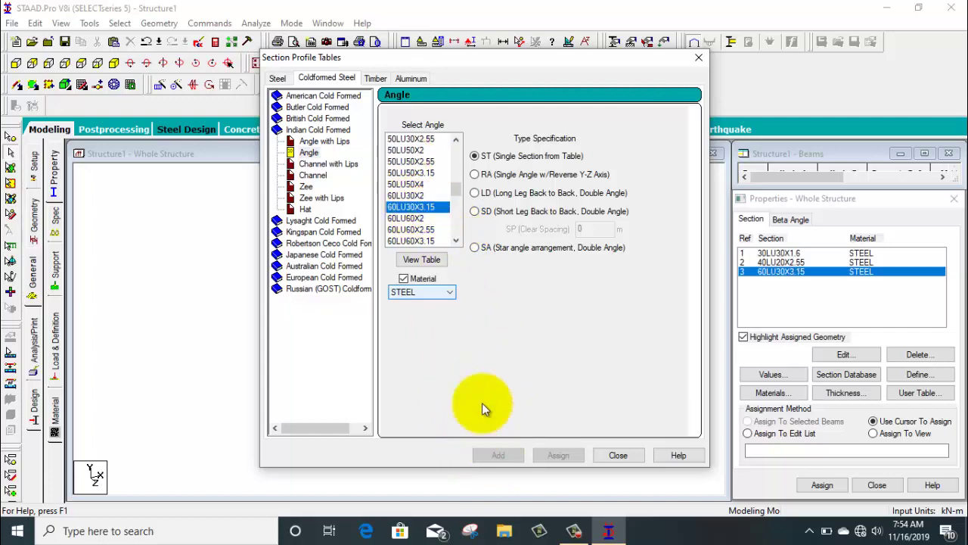
{"action": "scroll", "coordinate": [423, 211], "scroll_direction": "down", "scroll_amount": 5}
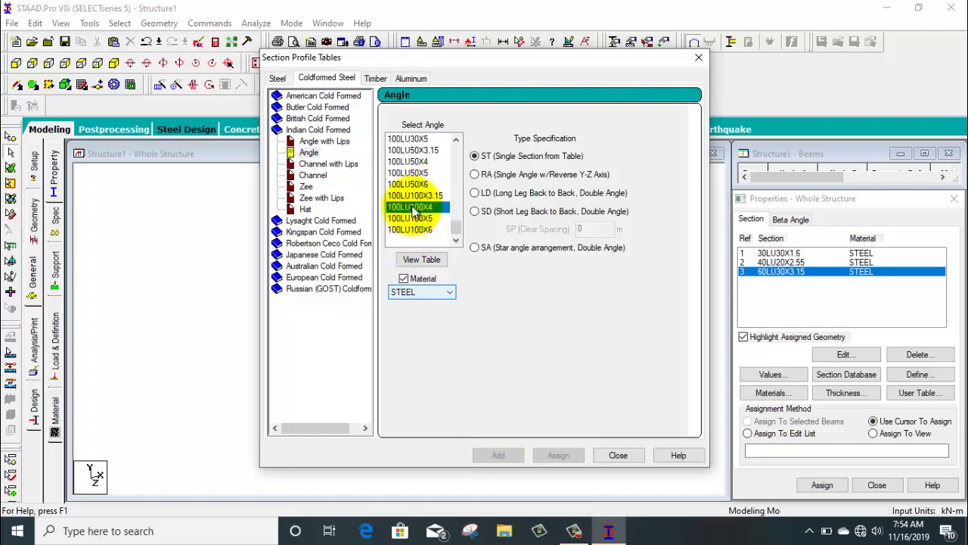
{"action": "left_click", "coordinate": [493, 456]}
{"action": "left_click", "coordinate": [613, 456]}
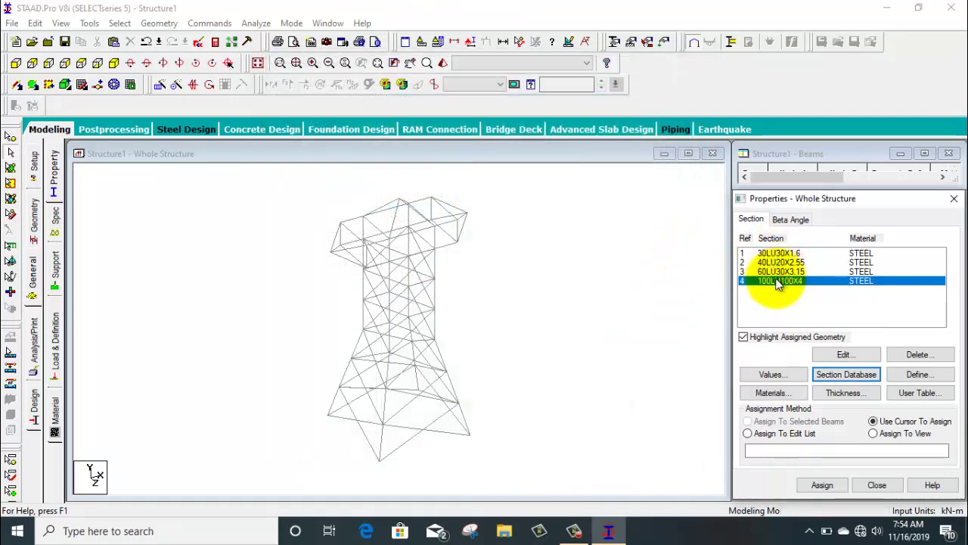
Select all beams parallel to Y, then remove the cross-arm verticals so only the four main columns stay selected
{"action": "left_click", "coordinate": [122, 23]}
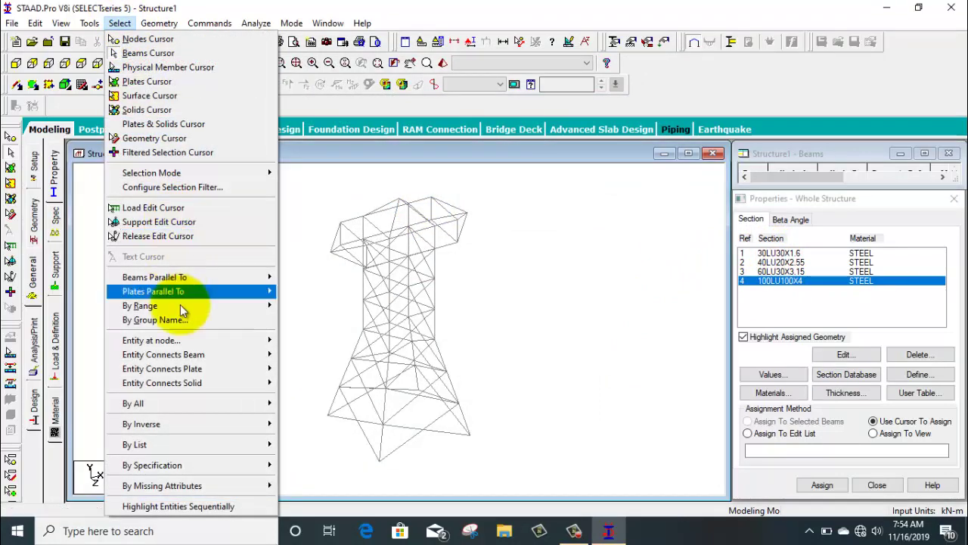
{"action": "mouse_move", "coordinate": [227, 277]}
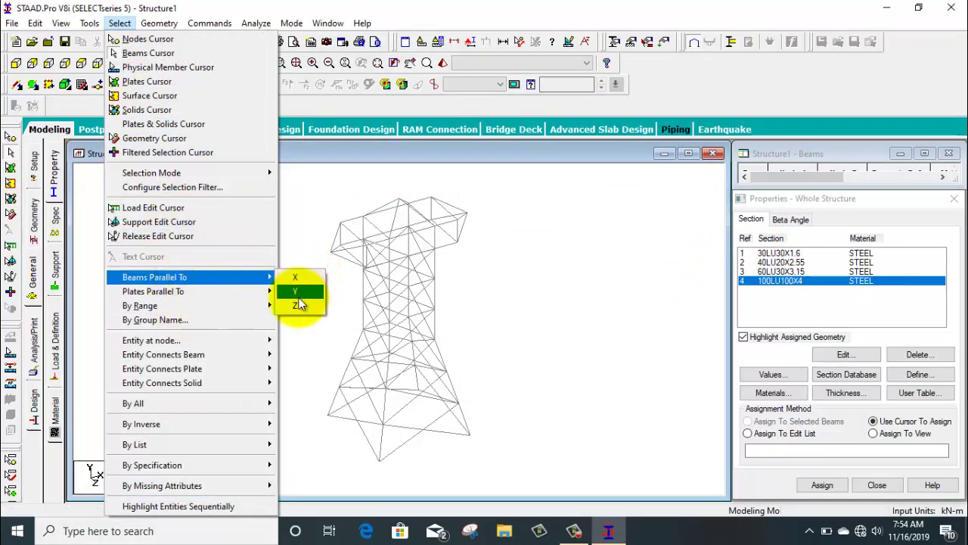
{"action": "left_click", "coordinate": [305, 293]}
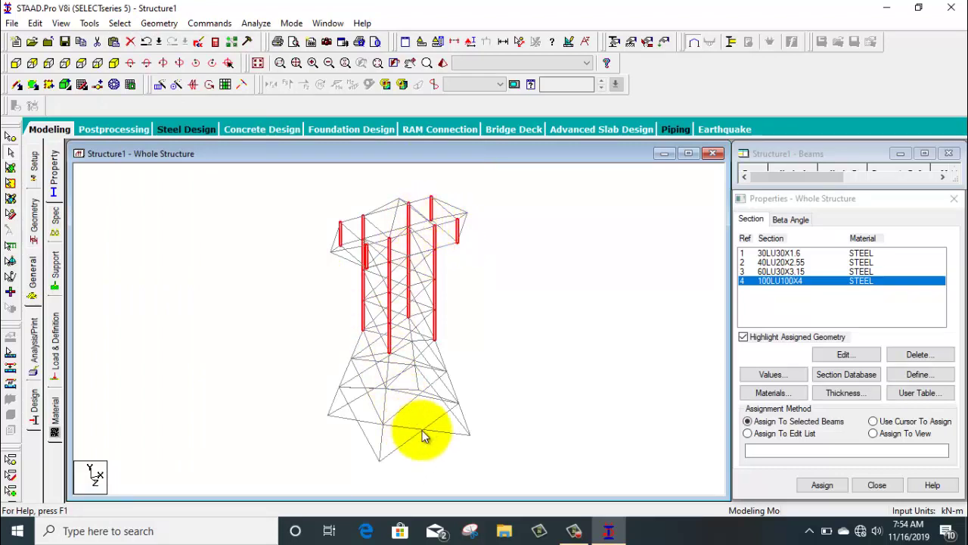
{"action": "left_click", "coordinate": [432, 203], "text": "ctrl"}
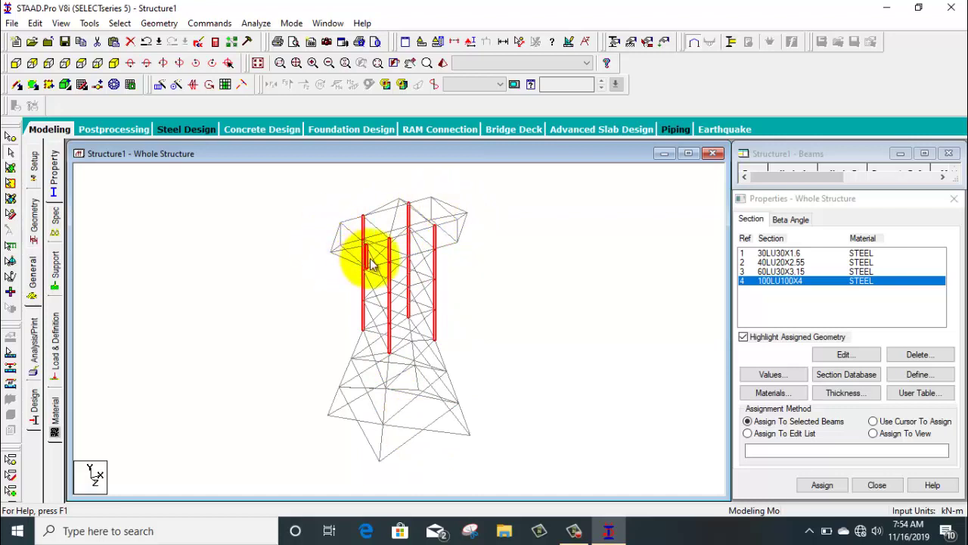
{"action": "scroll", "coordinate": [359, 239], "scroll_direction": "up", "scroll_amount": 4}
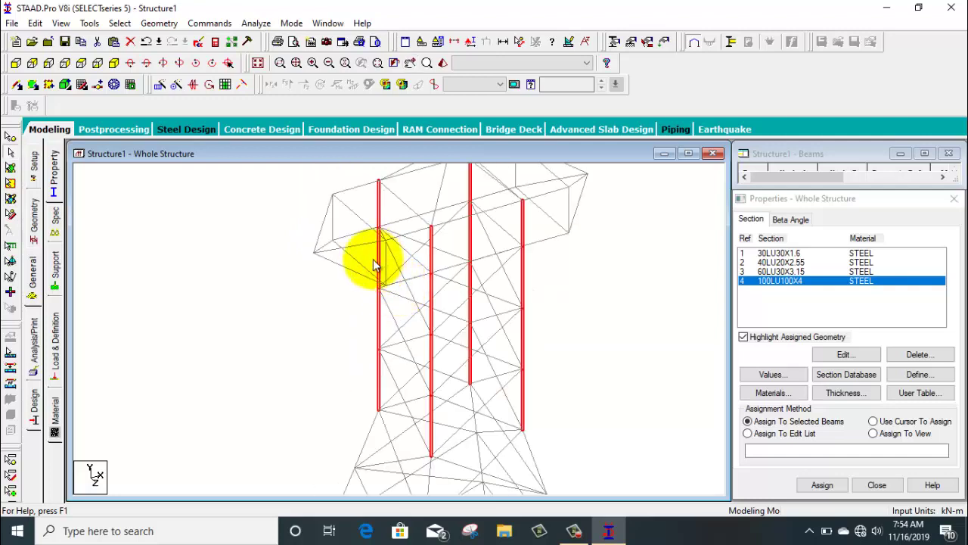
{"action": "scroll", "coordinate": [471, 277], "scroll_direction": "down", "scroll_amount": 1}
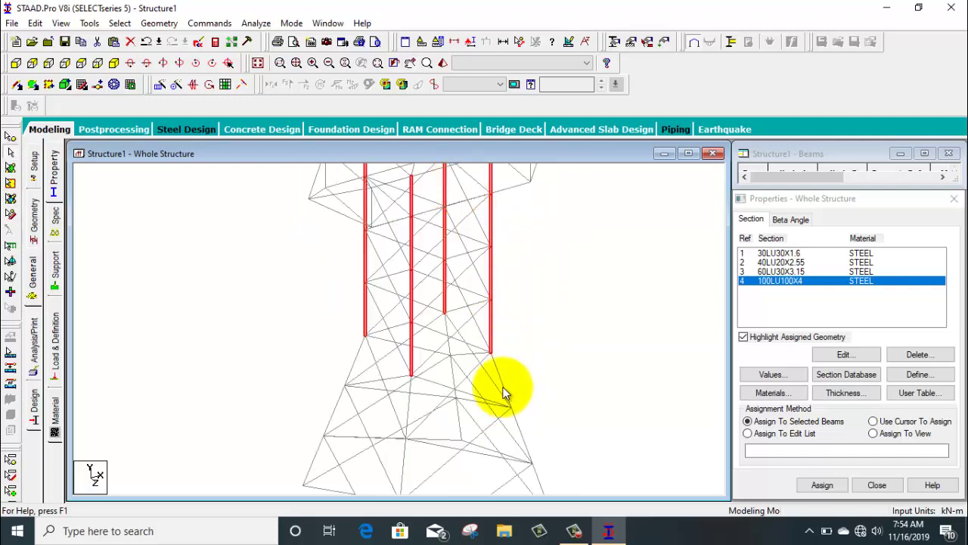
Add all segments of the four inclined legs below the columns to the beam selection
{"action": "left_click", "coordinate": [505, 393]}
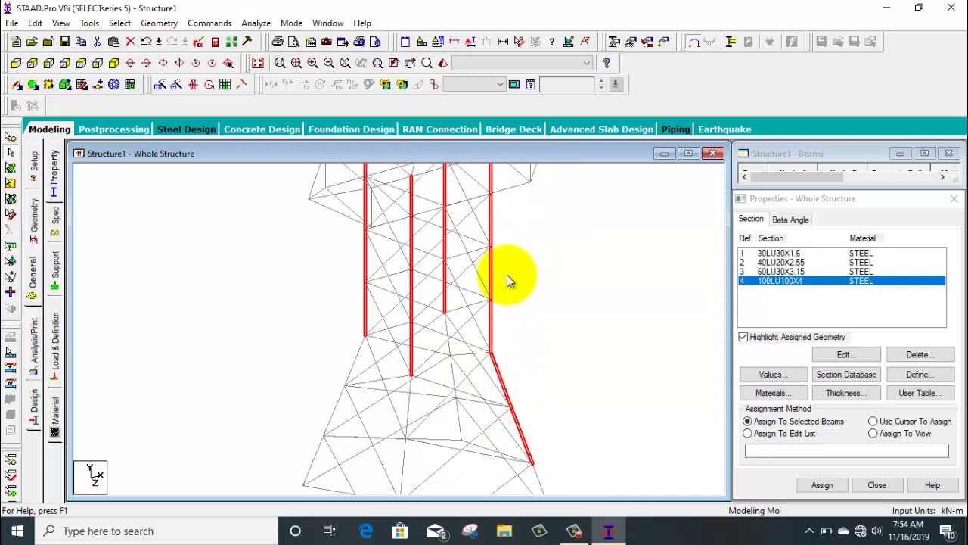
{"action": "middle_click_drag", "start_coordinate": [510, 277], "coordinate": [465, 173]}
{"action": "left_click", "coordinate": [509, 407], "text": "ctrl"}
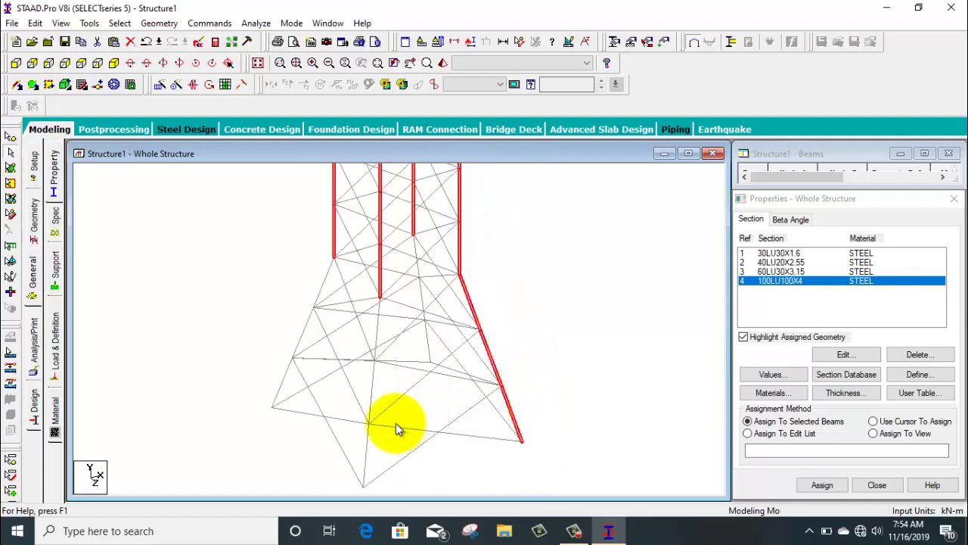
{"action": "left_click", "coordinate": [367, 458], "text": "ctrl"}
{"action": "left_click", "coordinate": [371, 392], "text": "ctrl"}
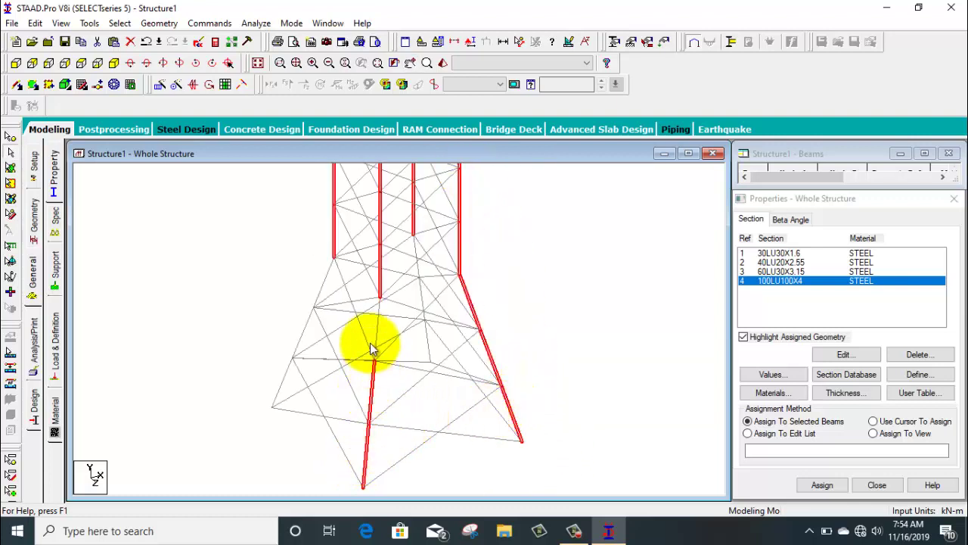
{"action": "left_click", "coordinate": [378, 331], "text": "ctrl"}
{"action": "left_click", "coordinate": [321, 297], "text": "ctrl"}
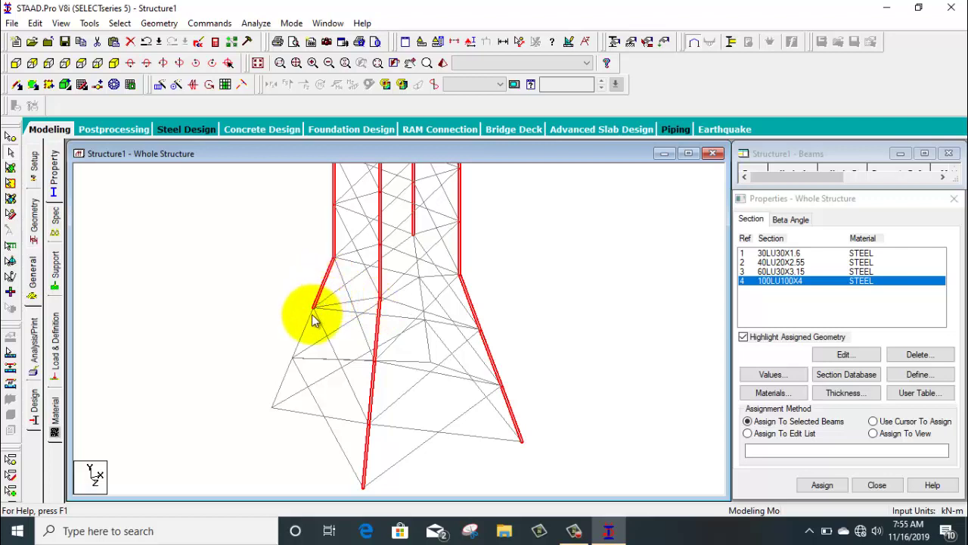
{"action": "left_click", "coordinate": [288, 369], "text": "ctrl"}
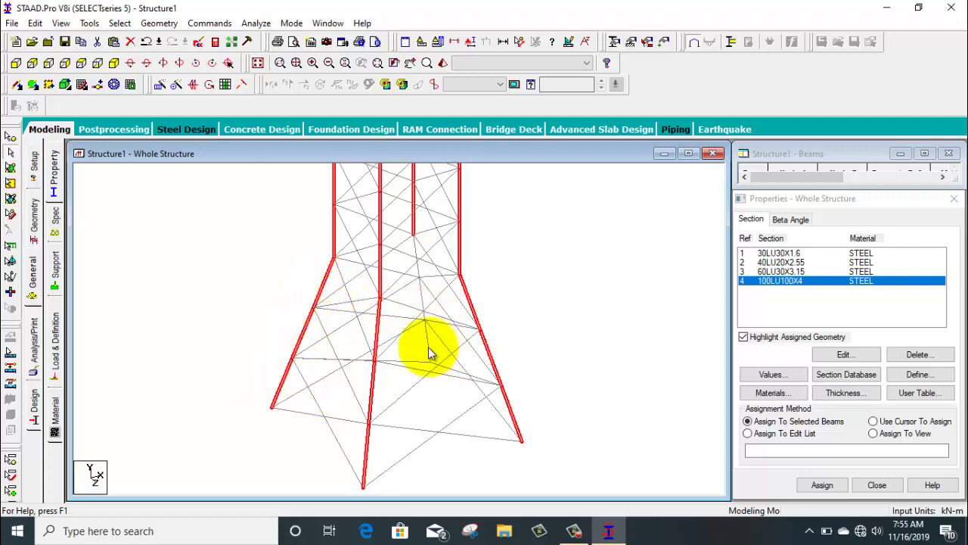
{"action": "left_click", "coordinate": [421, 285], "text": "ctrl"}
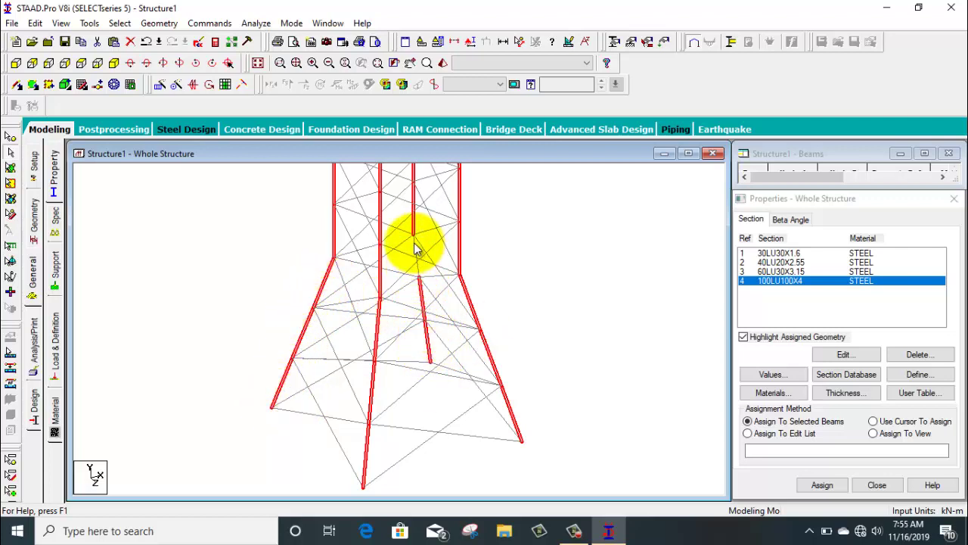
{"action": "left_click", "coordinate": [432, 263], "text": "ctrl"}
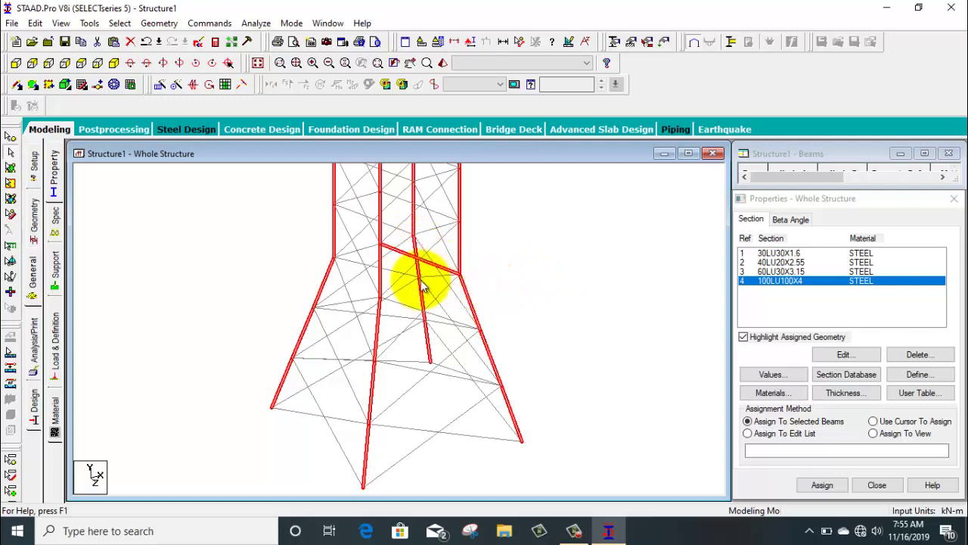
Assign the 100LU100X4 section to the selected columns and inclined legs, leaving out the diagonal brace picked by mistake
{"action": "scroll", "coordinate": [511, 303], "scroll_direction": "down", "scroll_amount": 2}
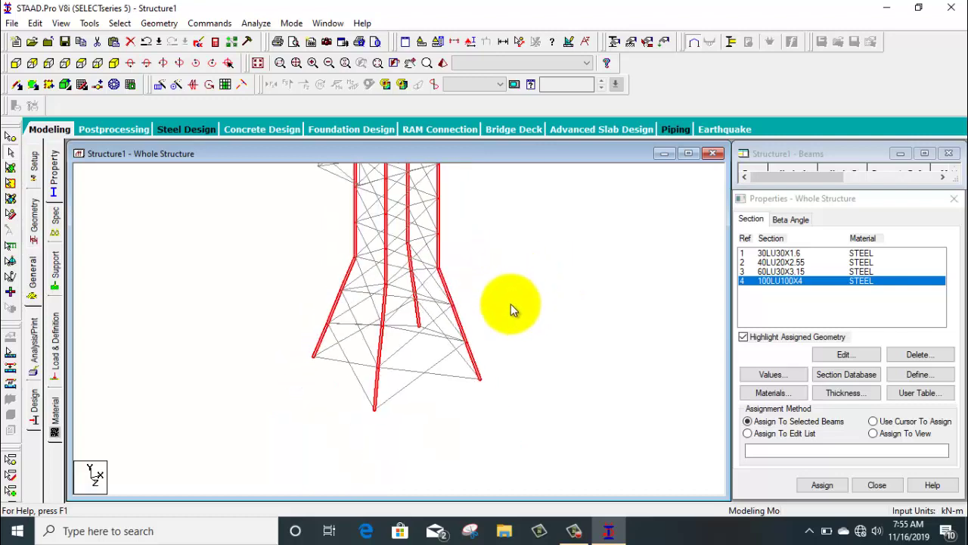
{"action": "scroll", "coordinate": [510, 303], "scroll_direction": "down", "scroll_amount": 3}
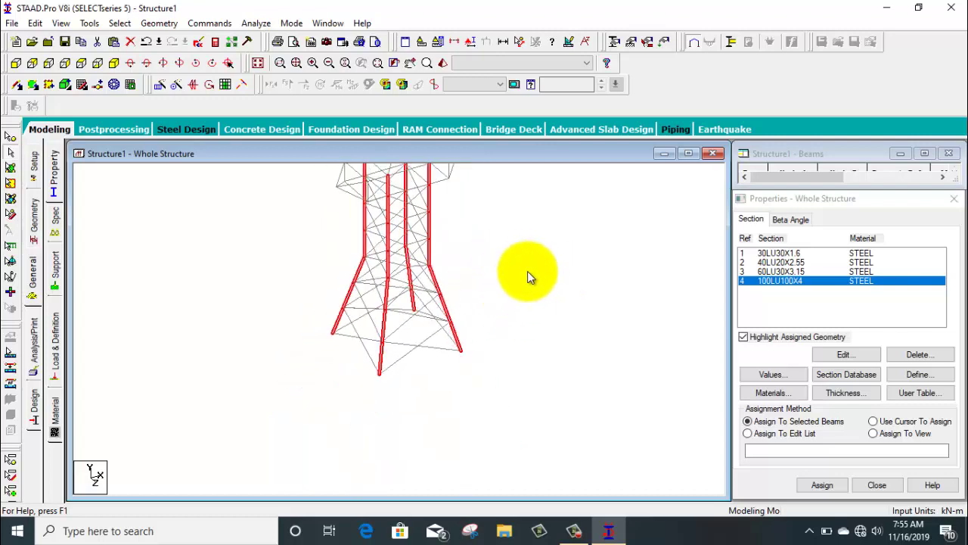
{"action": "left_click", "coordinate": [820, 484]}
{"action": "left_click", "coordinate": [866, 383]}
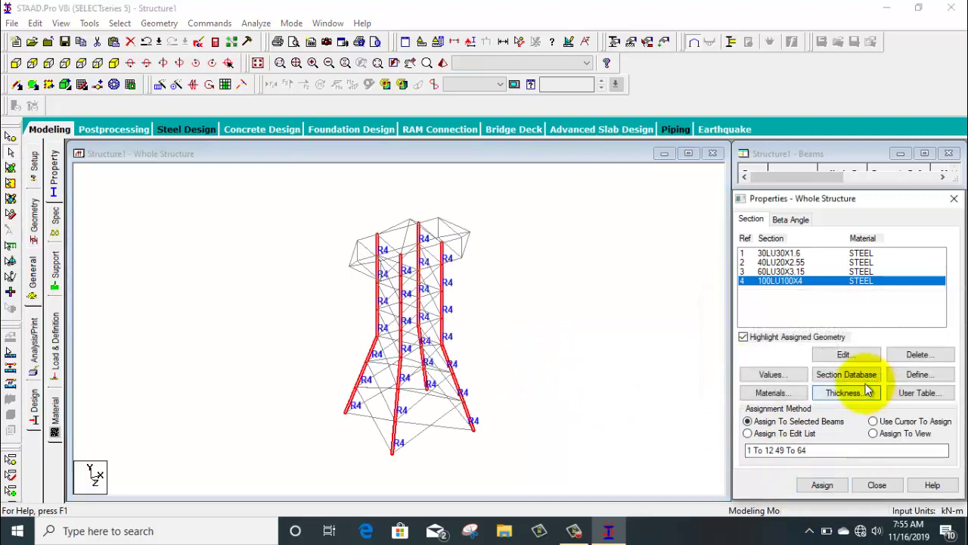
In the front view, assign 60LU30X3.15 to the upper and lower horizontal chords of the cross-arm box and its side extensions
{"action": "left_click", "coordinate": [791, 271]}
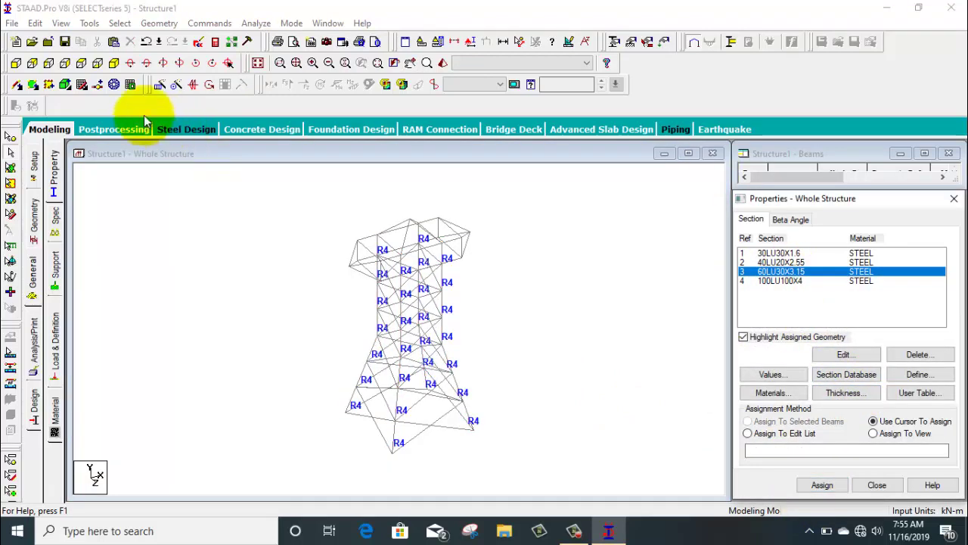
{"action": "left_click", "coordinate": [16, 63]}
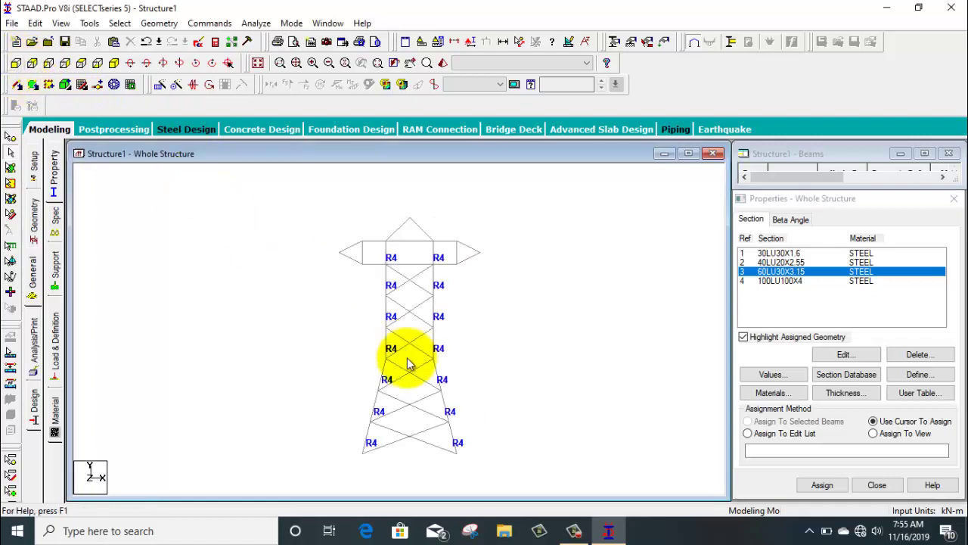
{"action": "scroll", "coordinate": [453, 439], "scroll_direction": "up", "scroll_amount": 2}
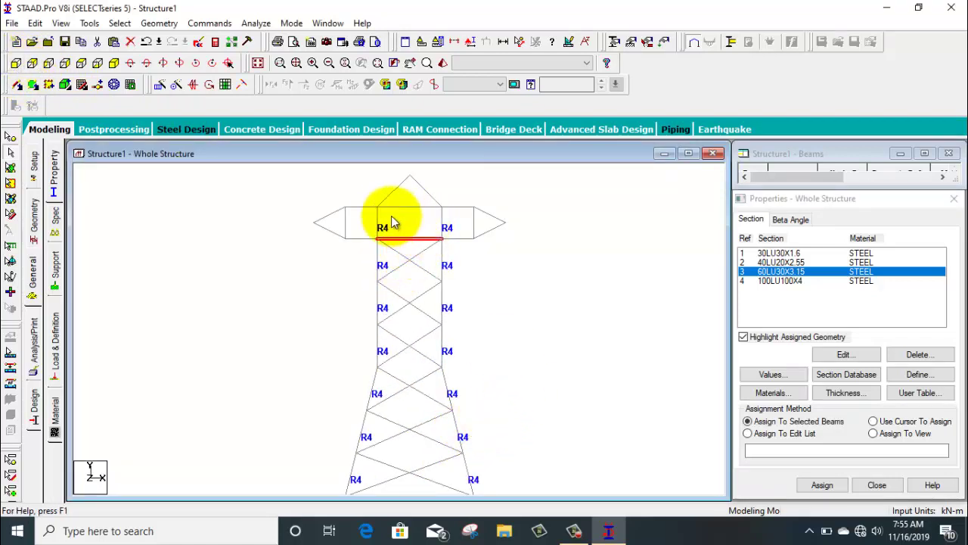
{"action": "left_click", "coordinate": [359, 238]}
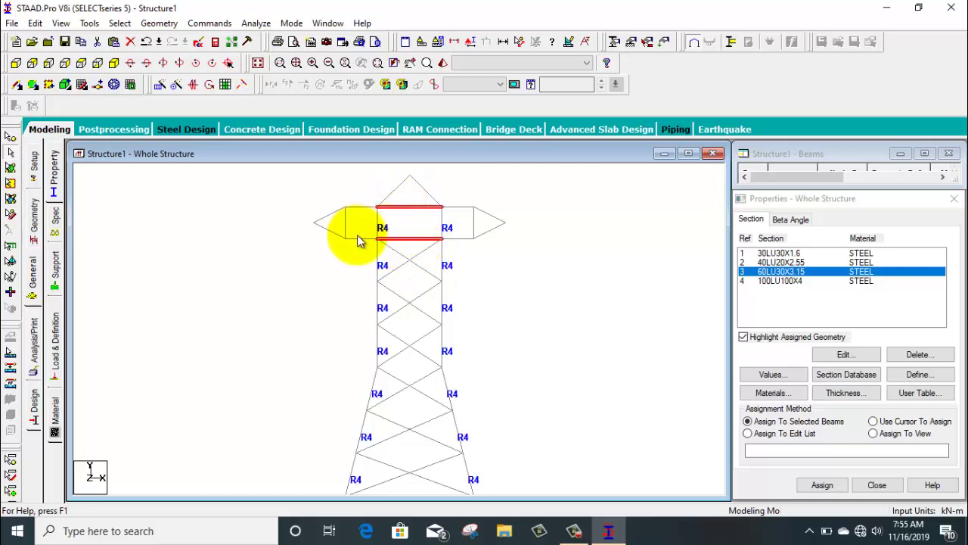
{"action": "left_click", "coordinate": [456, 207]}
{"action": "left_click", "coordinate": [456, 238]}
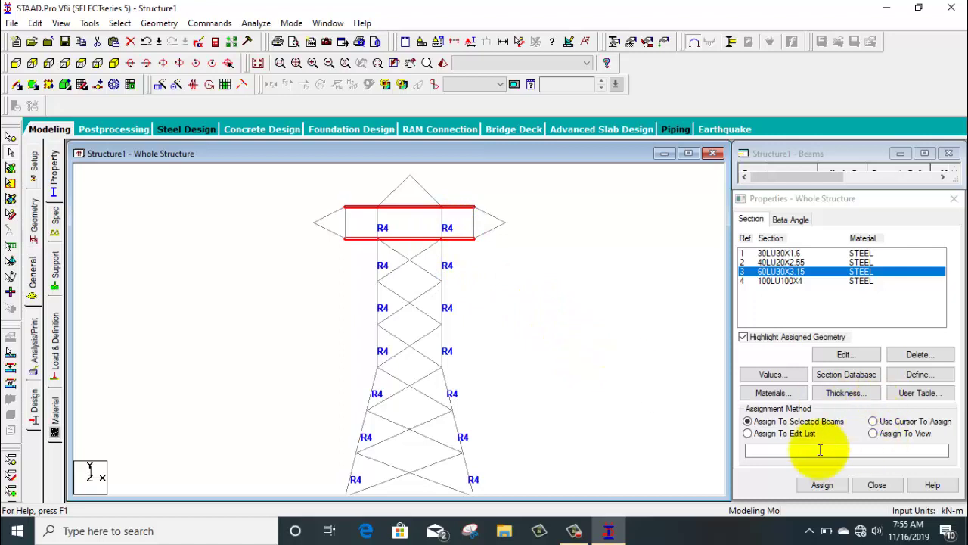
{"action": "left_click", "coordinate": [822, 484]}
{"action": "left_click", "coordinate": [868, 382]}
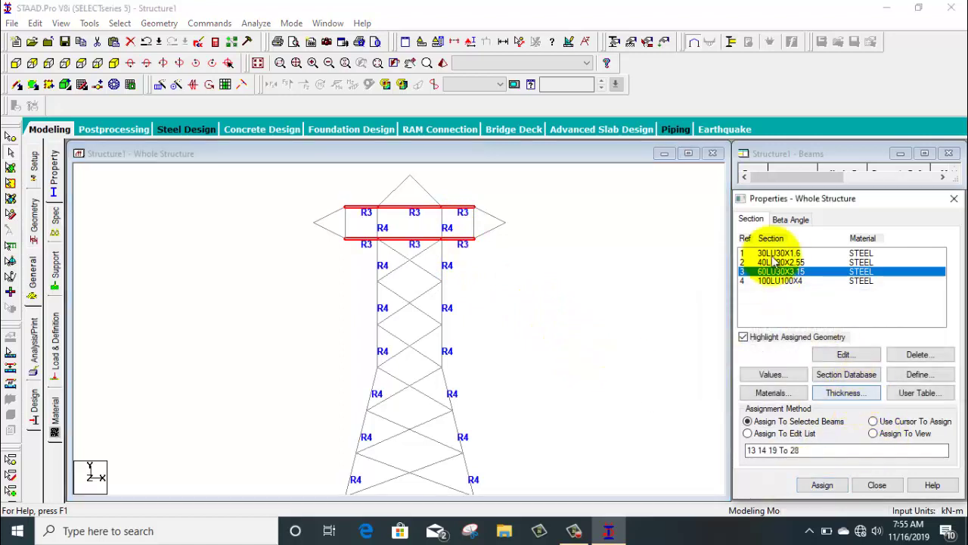
Assign 30LU30X1.6 to both pointed cross-arm ends with their end verticals and the peak members, leaving out the upper horizontal chord
{"action": "left_click", "coordinate": [775, 253]}
{"action": "left_click_drag", "start_coordinate": [530, 168], "coordinate": [477, 257]}
{"action": "left_click_drag", "start_coordinate": [298, 199], "coordinate": [347, 264], "text": "ctrl"}
{"action": "left_click_drag", "start_coordinate": [450, 168], "coordinate": [383, 205], "text": "ctrl"}
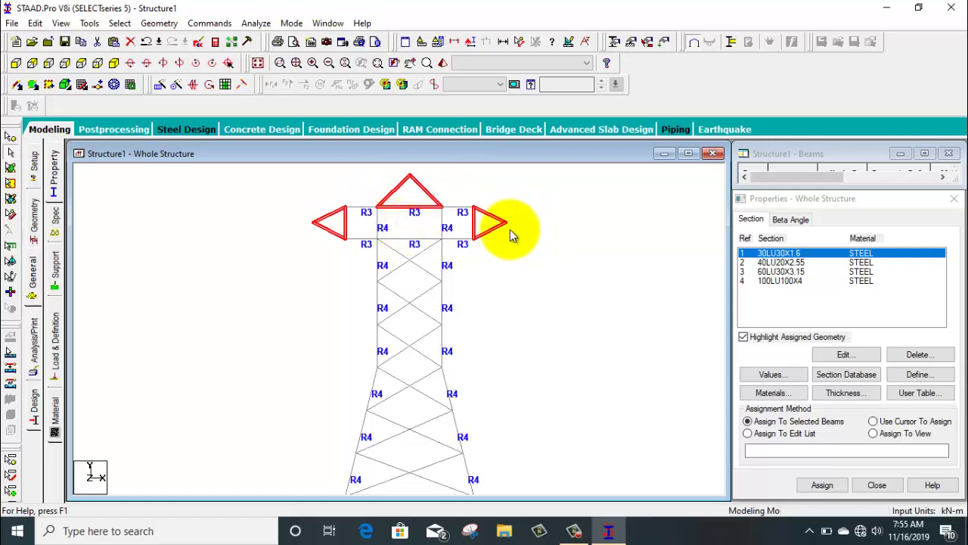
{"action": "left_click", "coordinate": [821, 485]}
{"action": "left_click", "coordinate": [863, 385]}
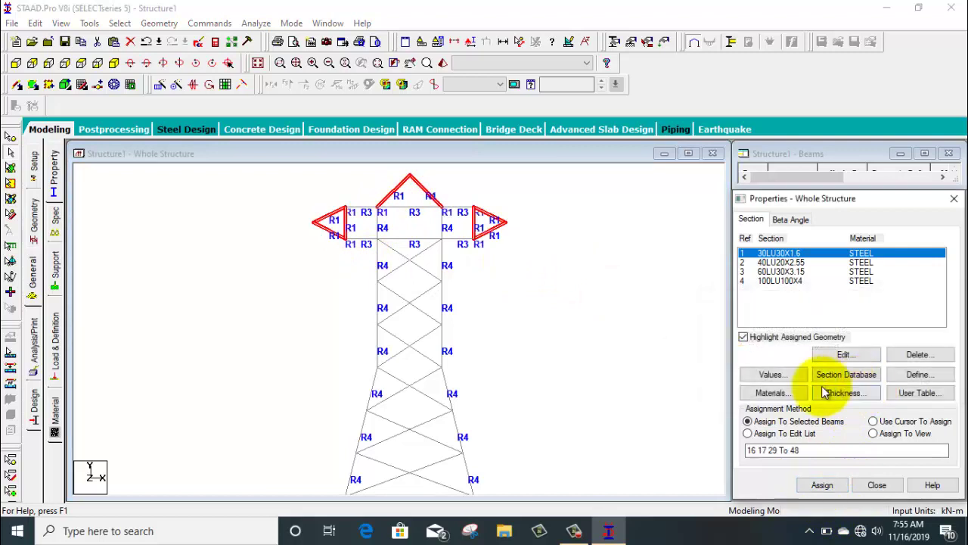
{"action": "left_click", "coordinate": [632, 321]}
{"action": "left_click", "coordinate": [772, 271]}
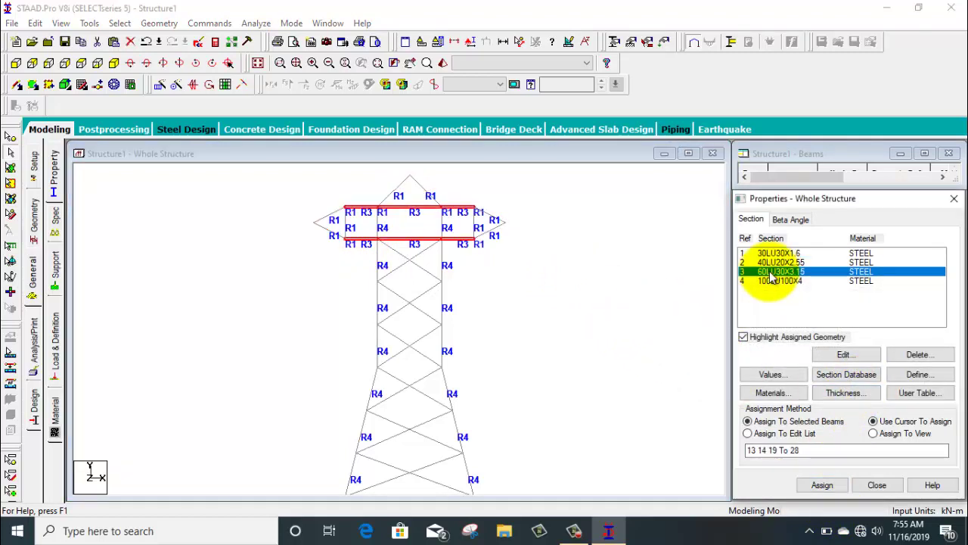
{"action": "left_click", "coordinate": [411, 244]}
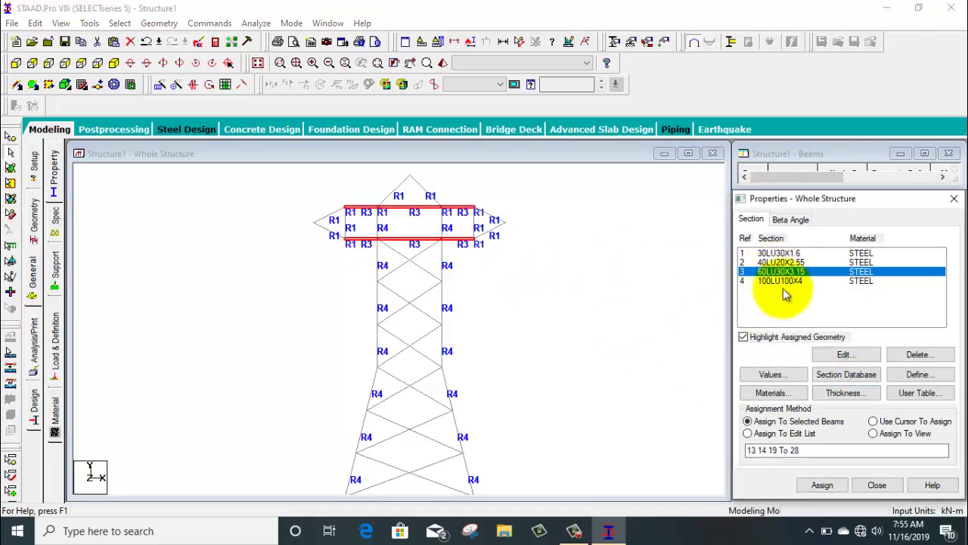
Assign 40LU20X2.55 to all crossing diagonals below the cross-arm on the tower's front and rear faces
{"action": "left_click", "coordinate": [779, 261]}
{"action": "scroll", "coordinate": [627, 335], "scroll_direction": "down", "scroll_amount": 2}
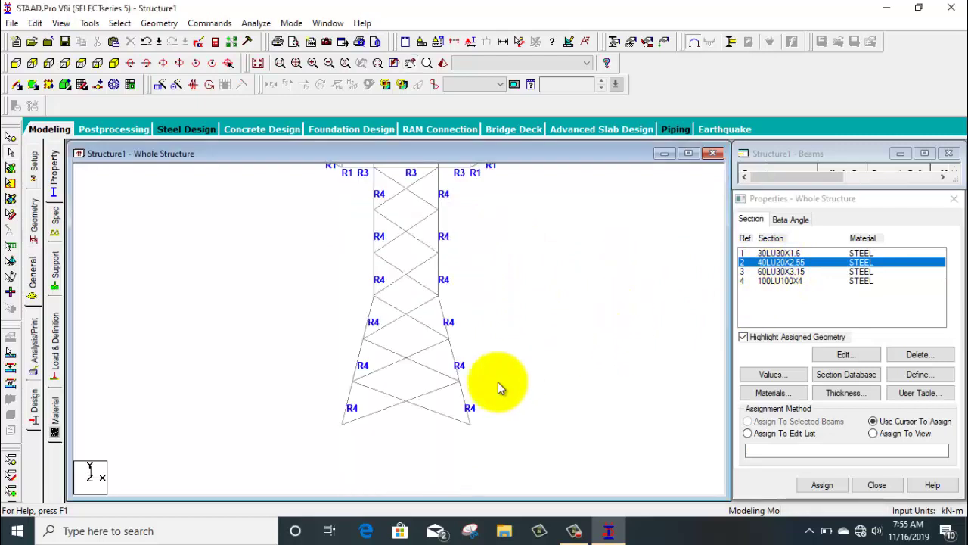
{"action": "scroll", "coordinate": [432, 458], "scroll_direction": "up", "scroll_amount": 2}
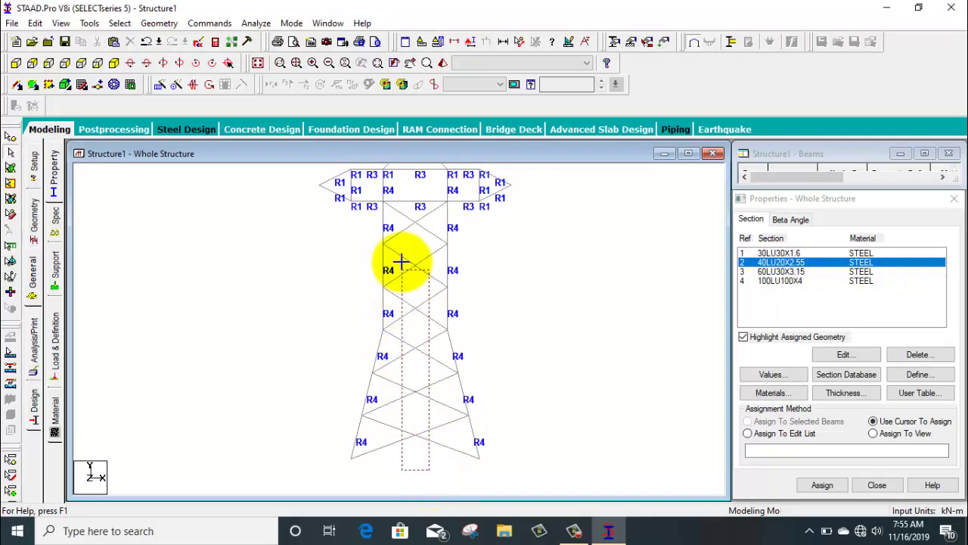
{"action": "left_click", "coordinate": [400, 218]}
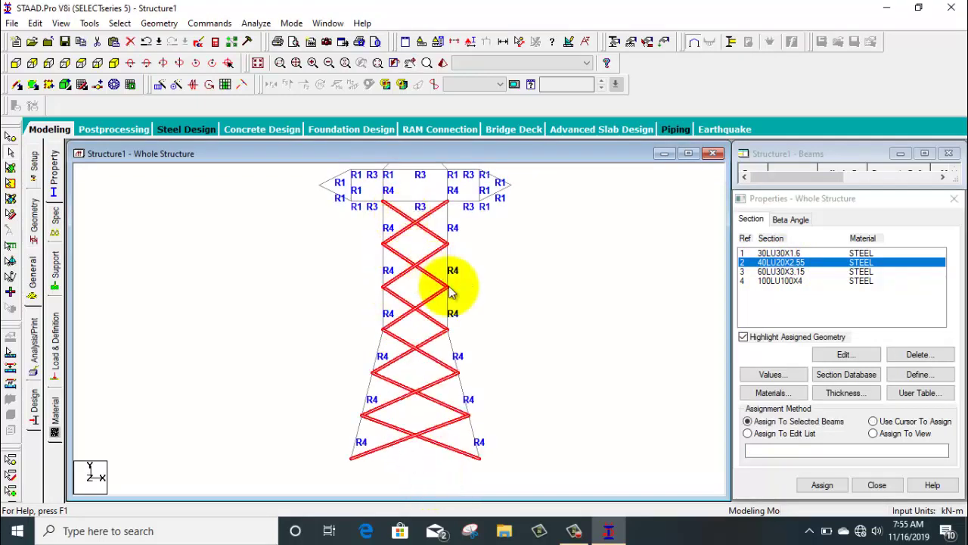
{"action": "left_click", "coordinate": [822, 485]}
{"action": "left_click", "coordinate": [868, 382]}
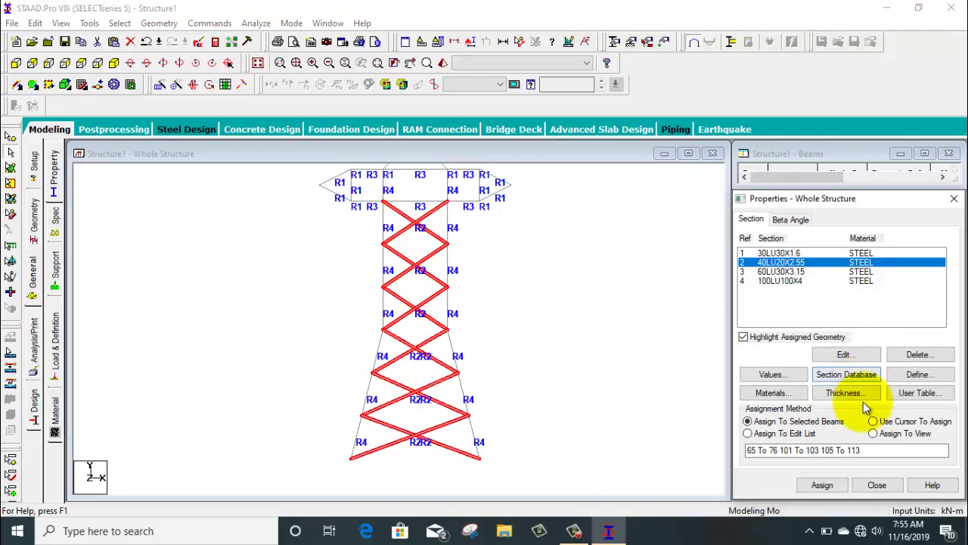
In the side view, assign 40LU20X2.55 to the side faces' crossing diagonals below the upper box, and restore the isometric view
{"action": "left_click", "coordinate": [65, 63]}
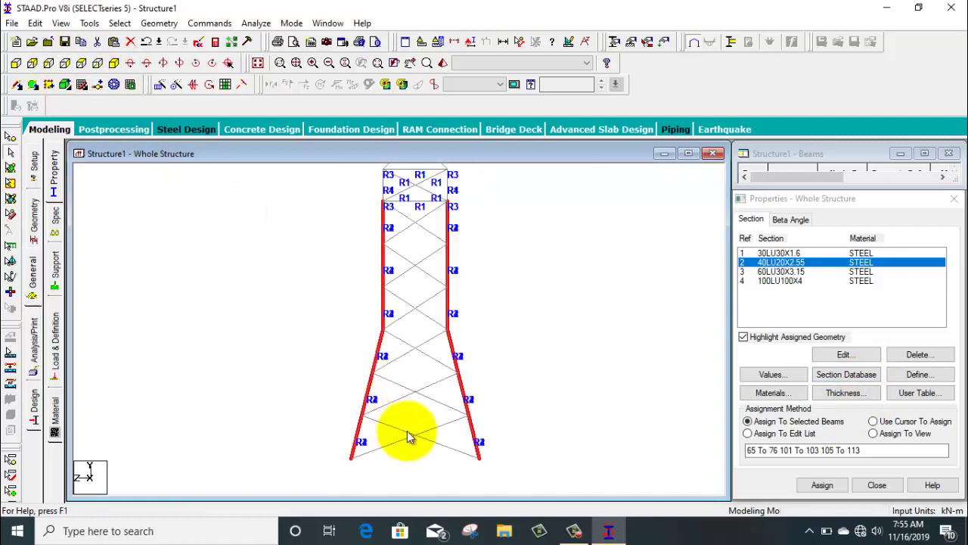
{"action": "mouse_move", "coordinate": [429, 467]}
{"action": "left_mouse_down"}
{"action": "mouse_move", "coordinate": [404, 253]}
{"action": "mouse_move", "coordinate": [411, 174]}
{"action": "left_mouse_up"}
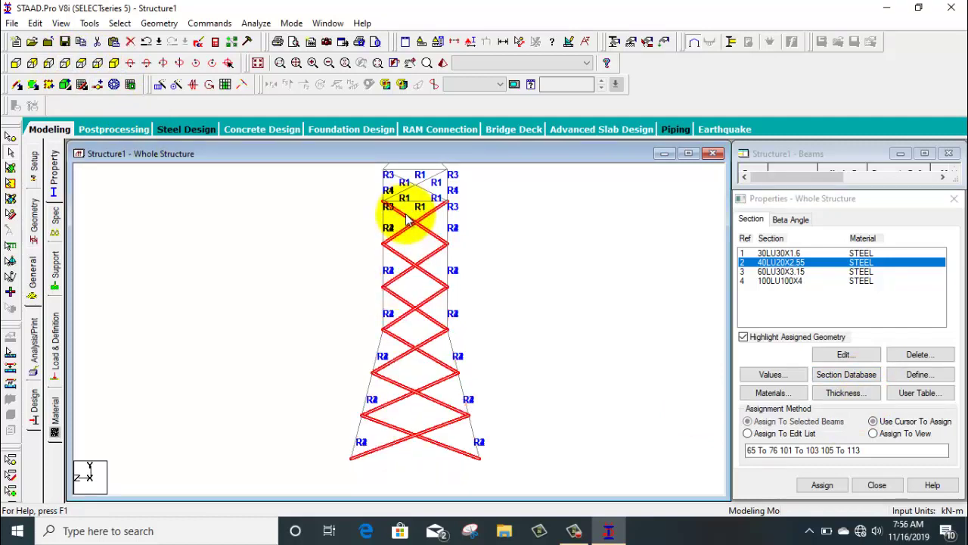
{"action": "left_click", "coordinate": [822, 484]}
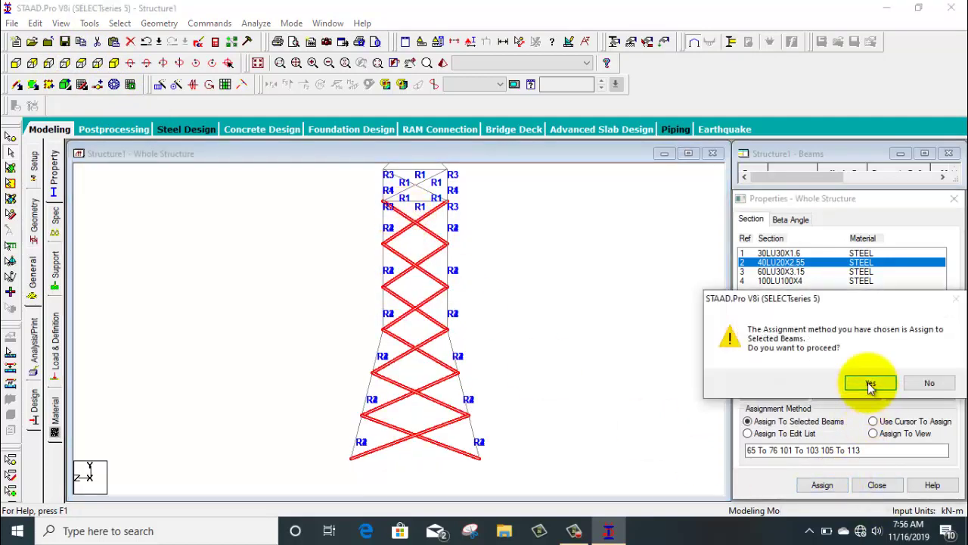
{"action": "left_click", "coordinate": [865, 383]}
{"action": "left_click", "coordinate": [302, 326]}
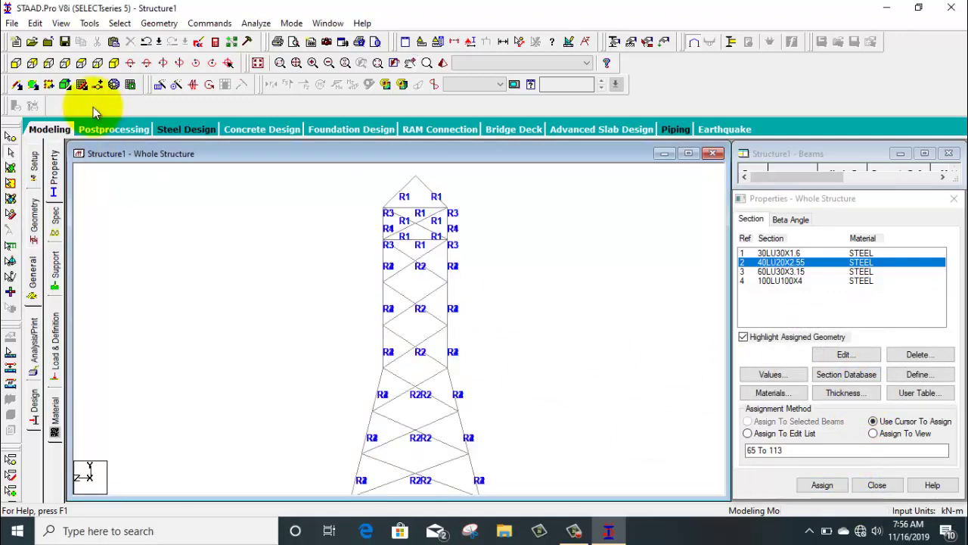
{"action": "left_click", "coordinate": [114, 64]}
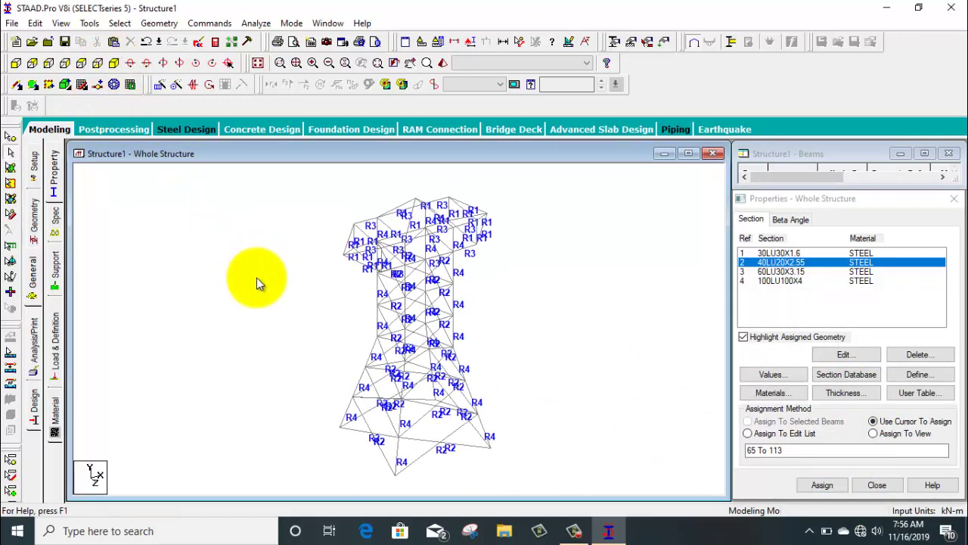
Locate the beams still missing a section property and pick 60LU30X3.15 as the section for them
{"action": "left_click", "coordinate": [122, 23]}
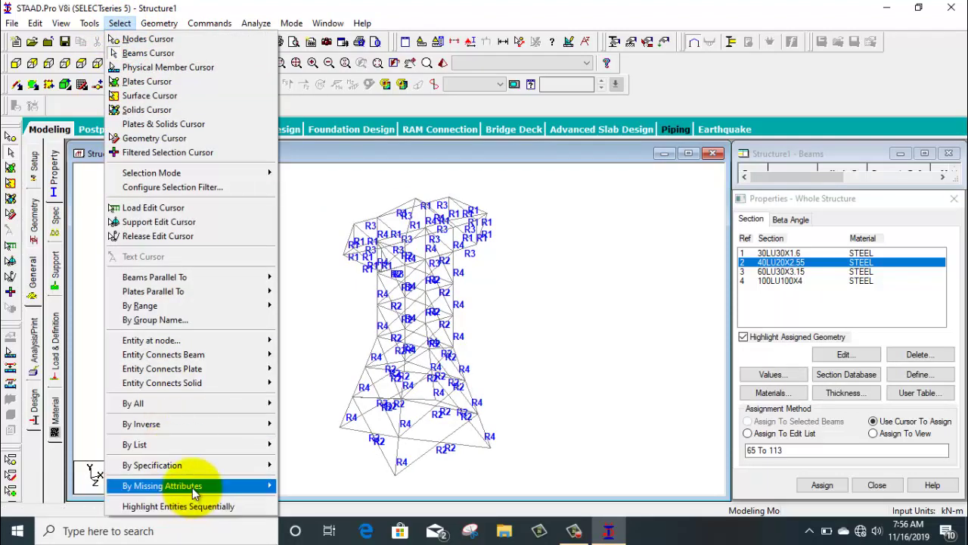
{"action": "mouse_move", "coordinate": [193, 491]}
{"action": "left_click", "coordinate": [348, 429]}
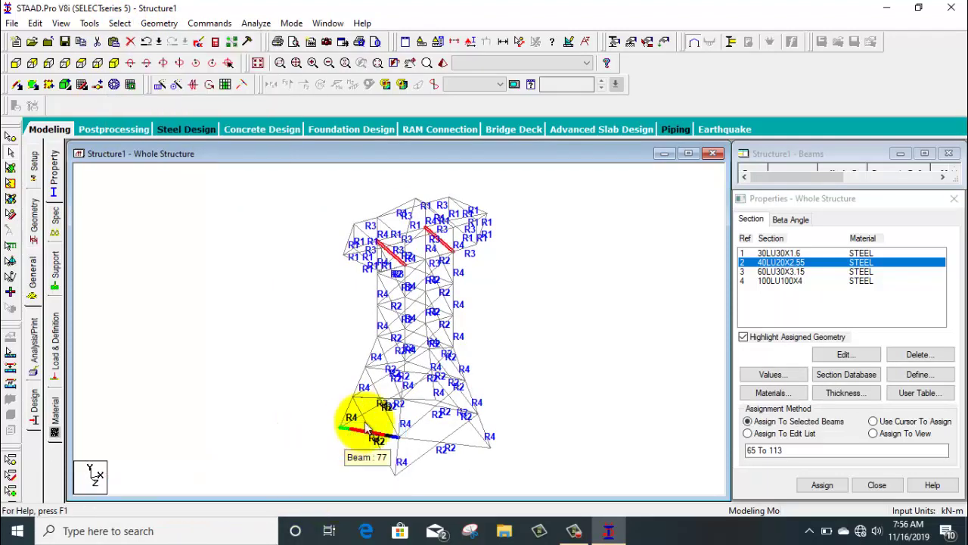
{"action": "left_click", "coordinate": [775, 272]}
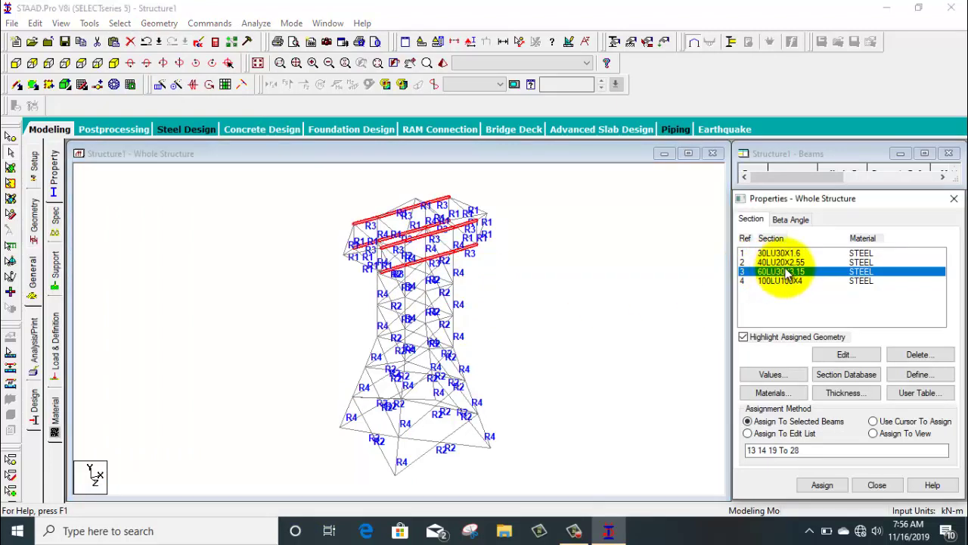
{"action": "left_click", "coordinate": [442, 242]}
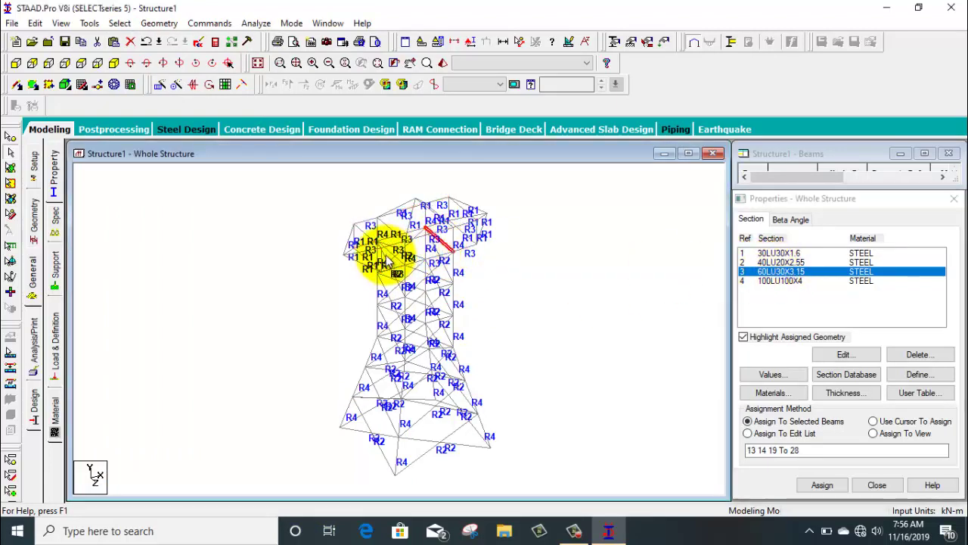
{"action": "scroll", "coordinate": [370, 232], "scroll_direction": "up", "scroll_amount": 3}
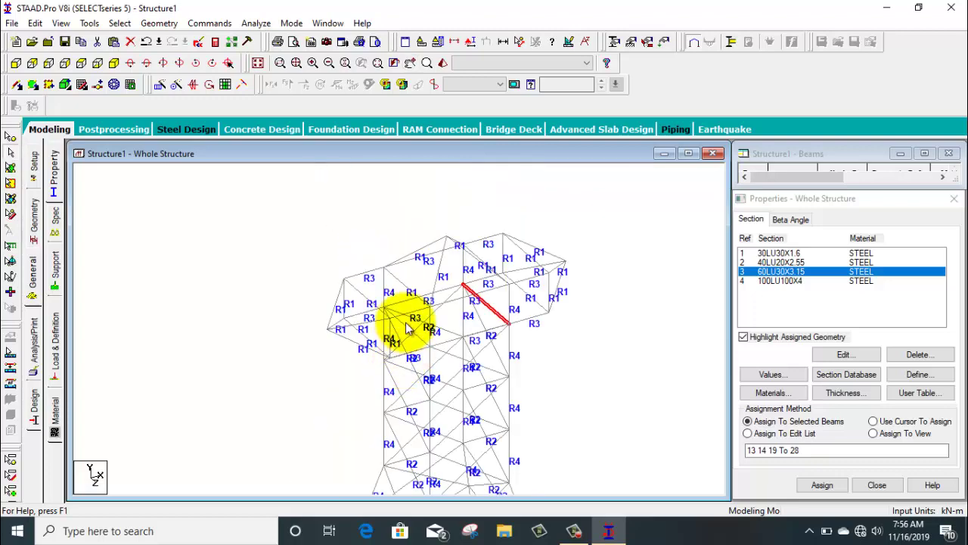
{"action": "left_click", "coordinate": [639, 334]}
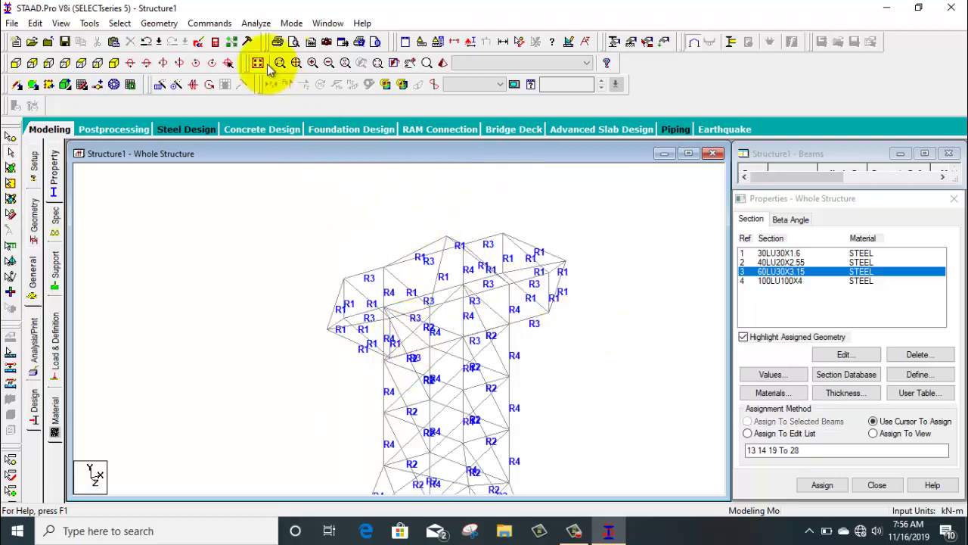
Reselect the beams with a missing section property and assign 60LU30X3.15 to them
{"action": "left_click", "coordinate": [119, 23]}
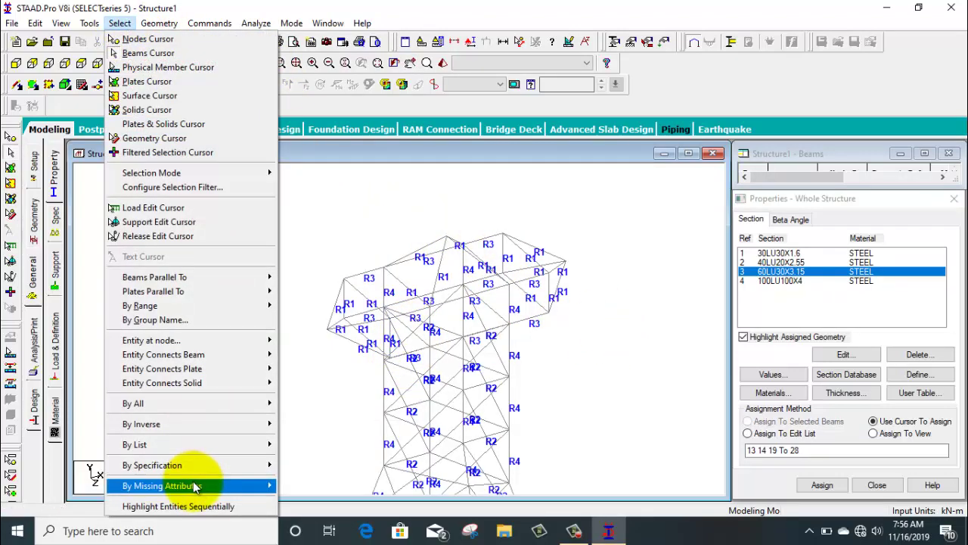
{"action": "mouse_move", "coordinate": [271, 488]}
{"action": "left_click", "coordinate": [333, 429]}
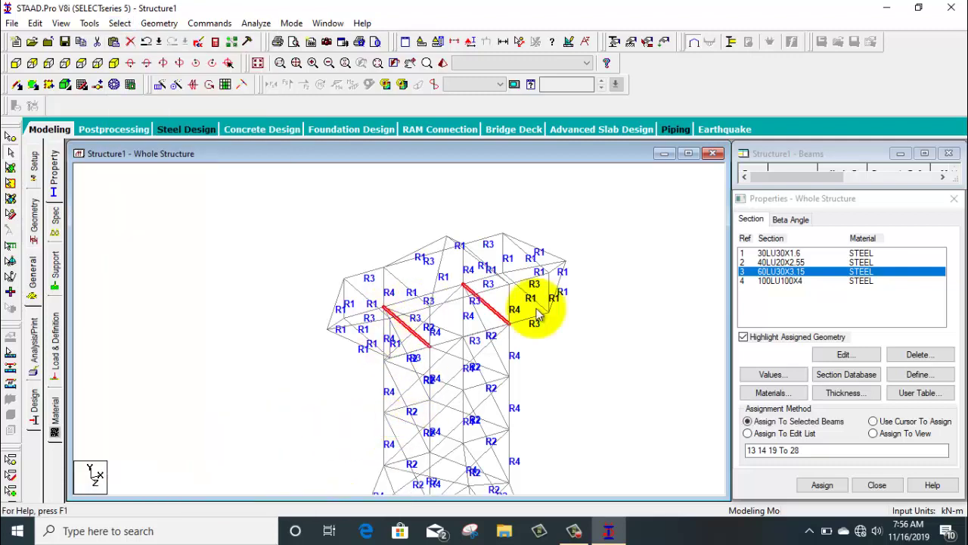
{"action": "left_click", "coordinate": [822, 485]}
{"action": "left_click", "coordinate": [867, 383]}
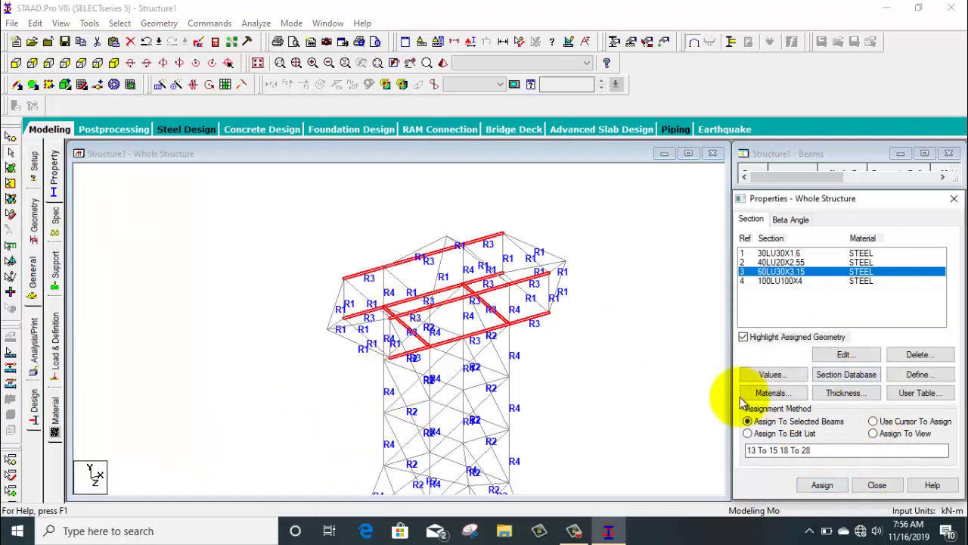
{"action": "left_click", "coordinate": [611, 404]}
{"action": "left_click_drag", "start_coordinate": [504, 361], "coordinate": [464, 395]}
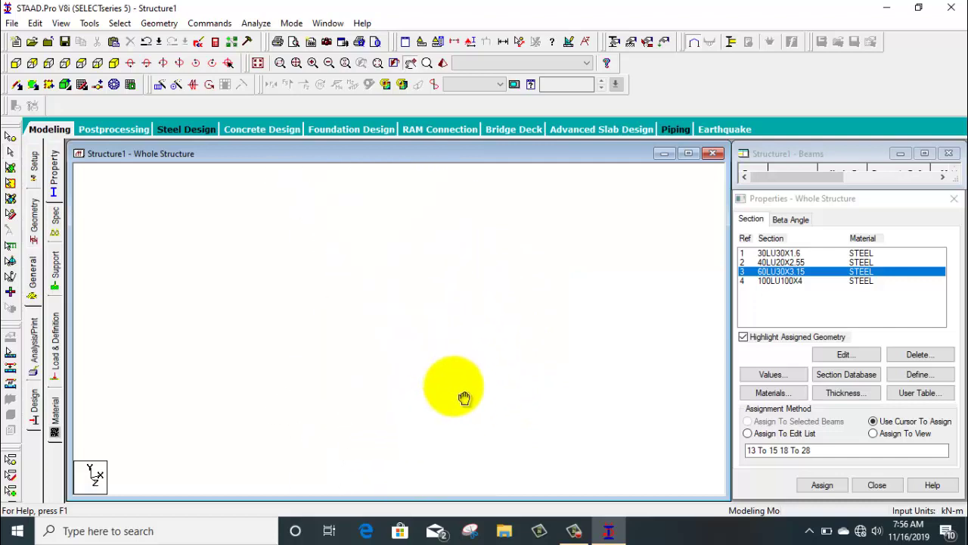
Create a fixed support definition and delete it again
{"action": "left_click", "coordinate": [54, 264]}
{"action": "left_click", "coordinate": [859, 384]}
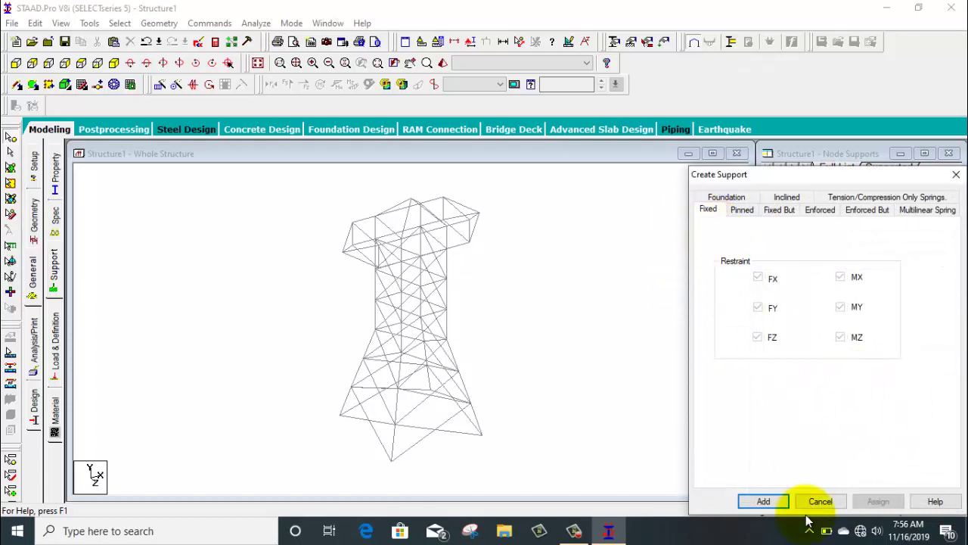
{"action": "left_click", "coordinate": [770, 501]}
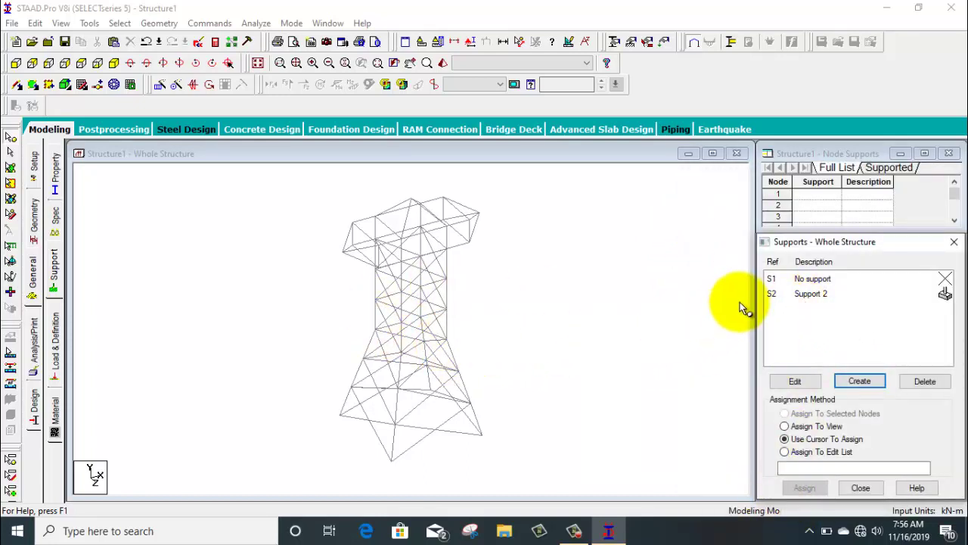
{"action": "left_click", "coordinate": [825, 293]}
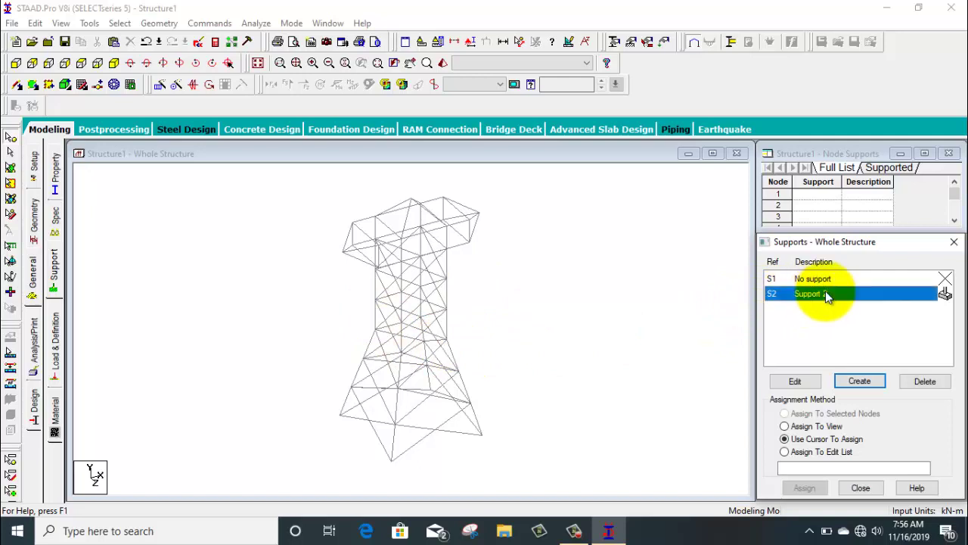
{"action": "left_click", "coordinate": [924, 383]}
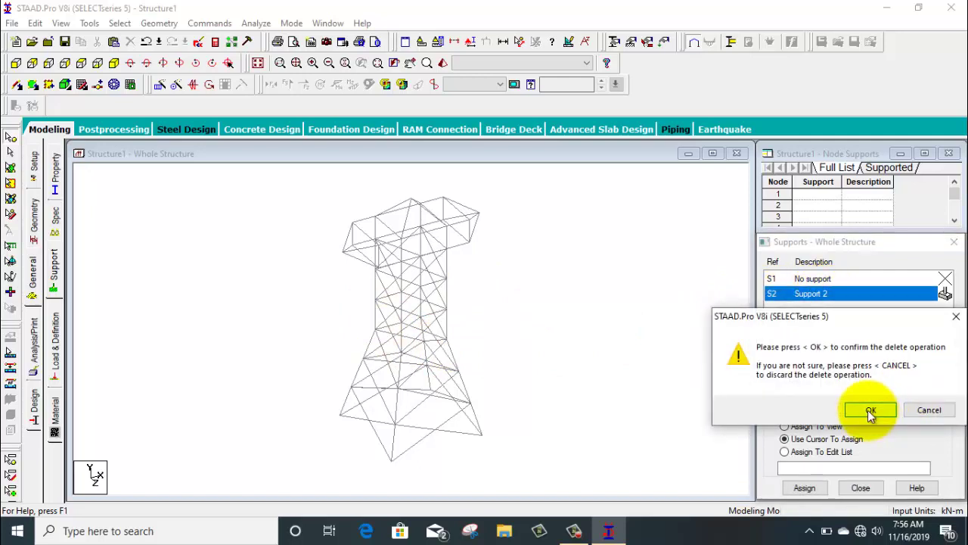
{"action": "left_click", "coordinate": [870, 412]}
Create a pinned support, assign it to the four base nodes in the front view, and restore the isometric view
{"action": "left_click", "coordinate": [859, 382]}
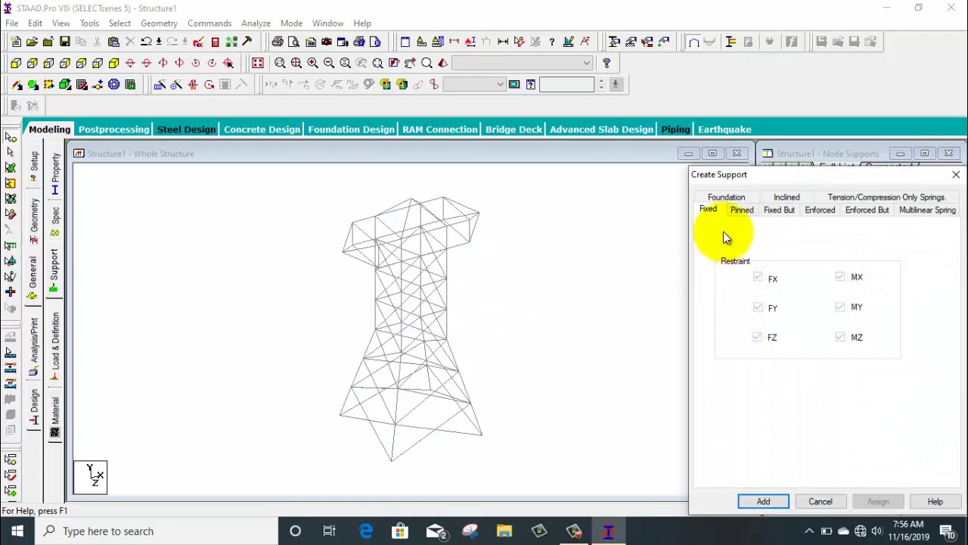
{"action": "left_click", "coordinate": [739, 208]}
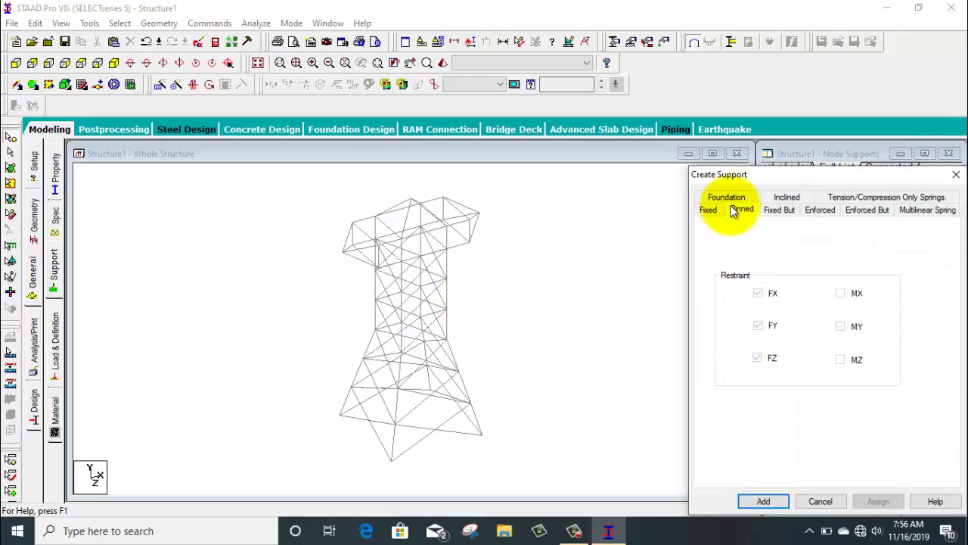
{"action": "left_click", "coordinate": [764, 499]}
{"action": "left_click", "coordinate": [804, 295]}
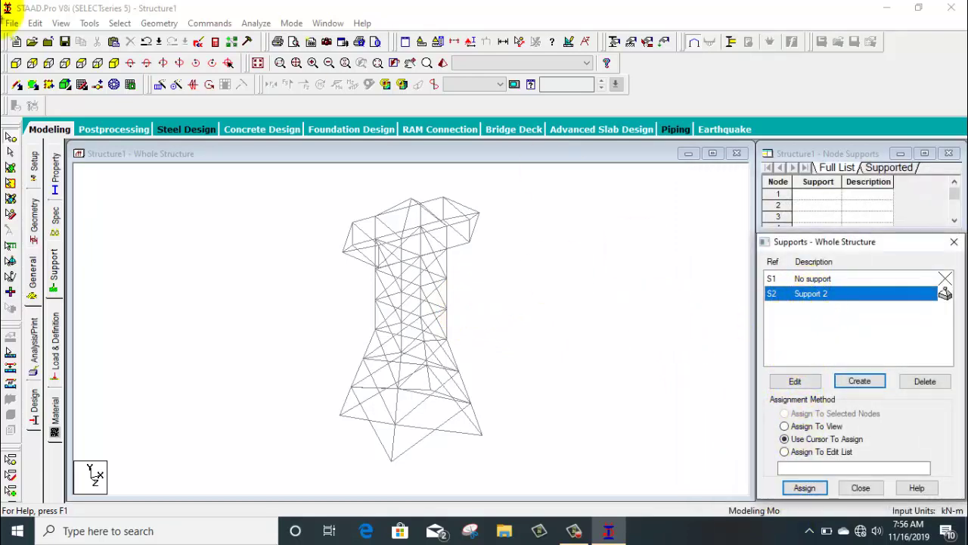
{"action": "left_click", "coordinate": [16, 63]}
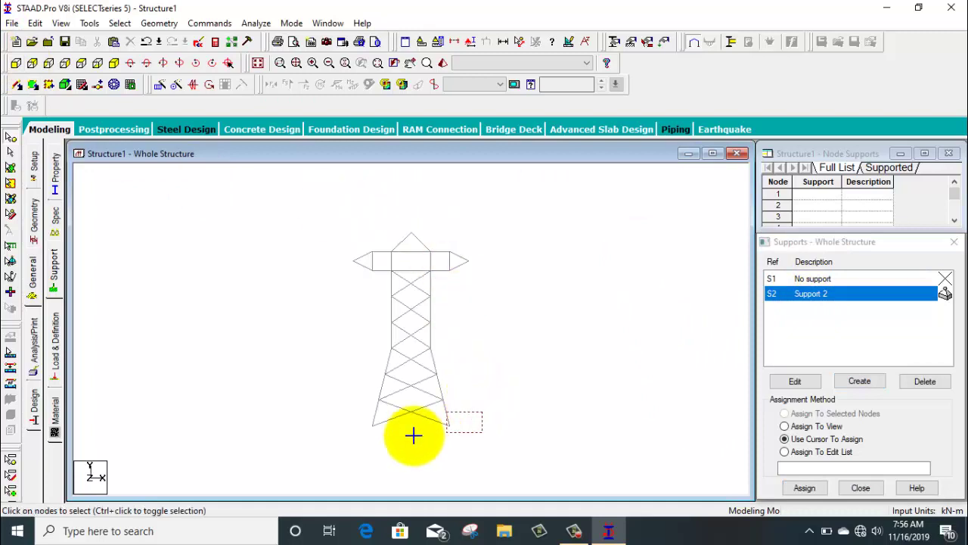
{"action": "left_click_drag", "start_coordinate": [413, 434], "coordinate": [309, 447]}
{"action": "left_click", "coordinate": [804, 488]}
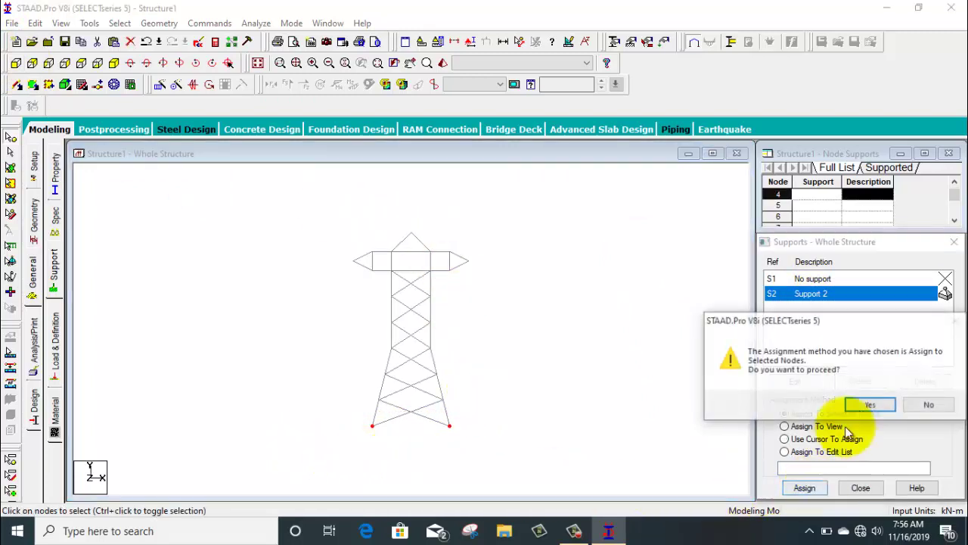
{"action": "left_click", "coordinate": [869, 405]}
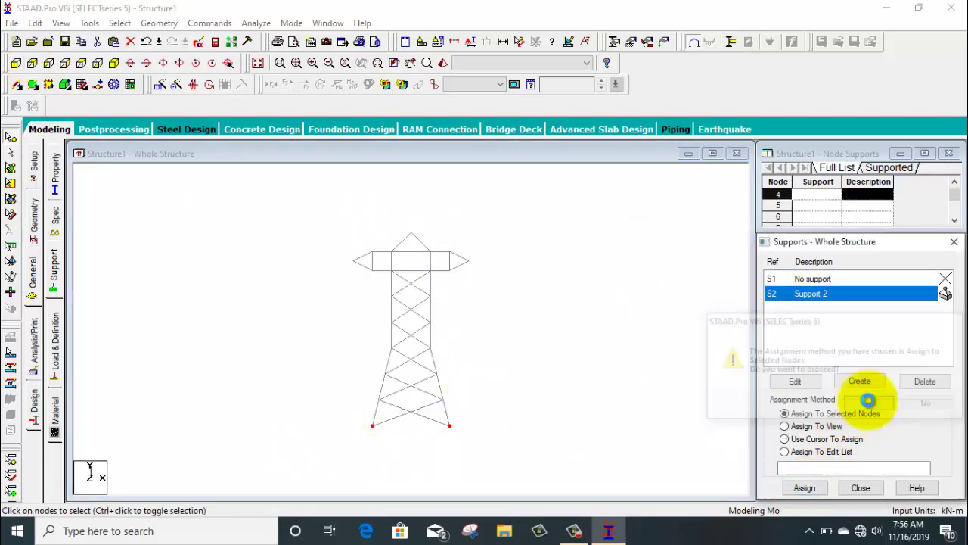
{"action": "left_click", "coordinate": [113, 63]}
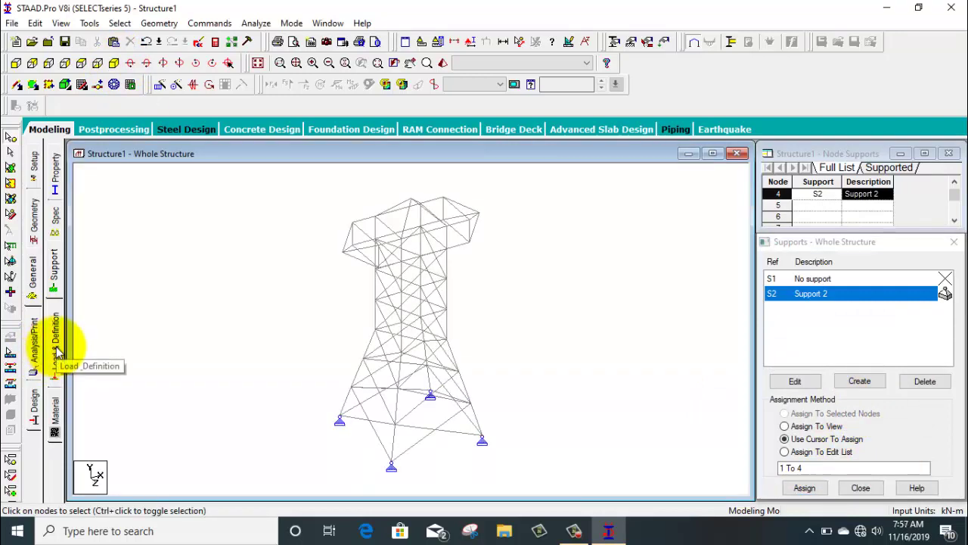
Add primary load case 1 with loading type Dead and the title Dl
{"action": "left_click", "coordinate": [57, 350]}
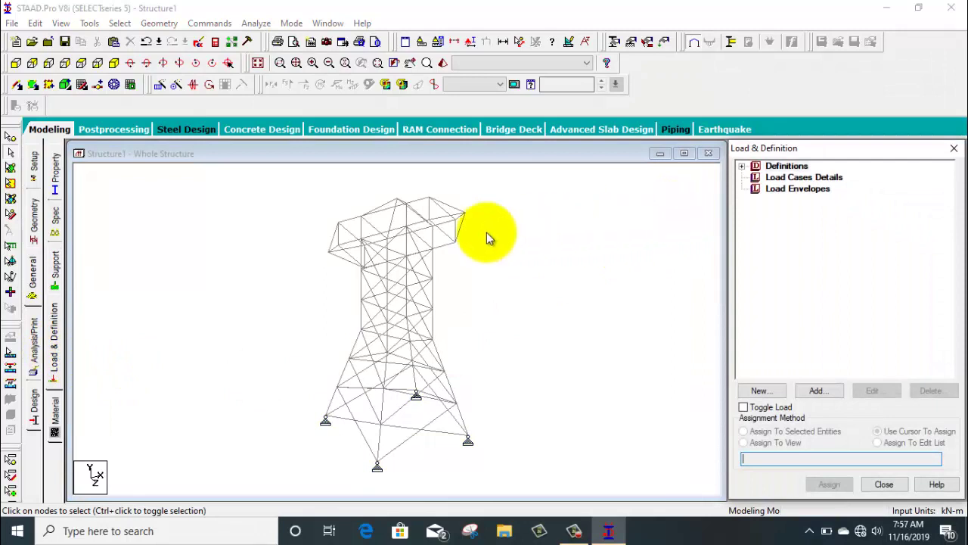
{"action": "scroll", "coordinate": [378, 212], "scroll_direction": "up", "scroll_amount": 1}
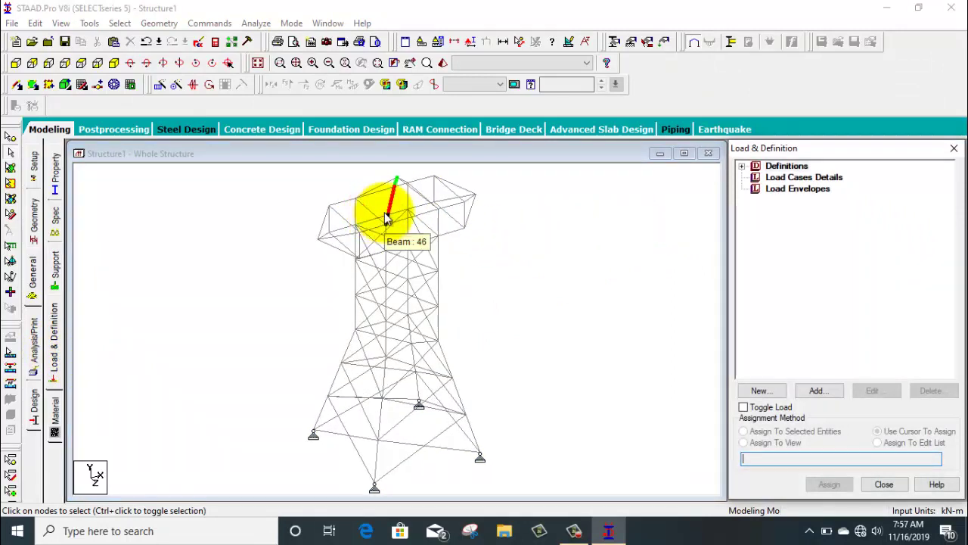
{"action": "middle_click_drag", "start_coordinate": [384, 234], "coordinate": [399, 287]}
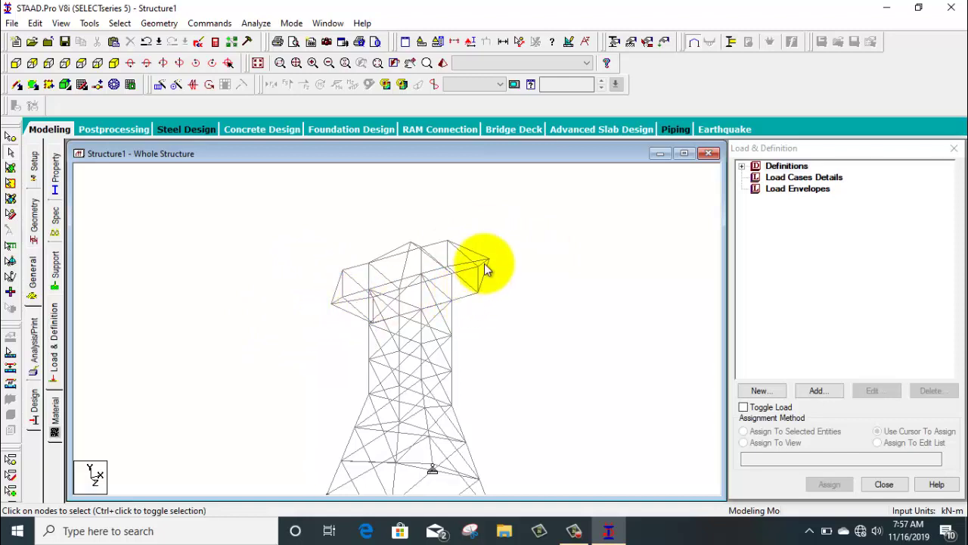
{"action": "left_click", "coordinate": [535, 296]}
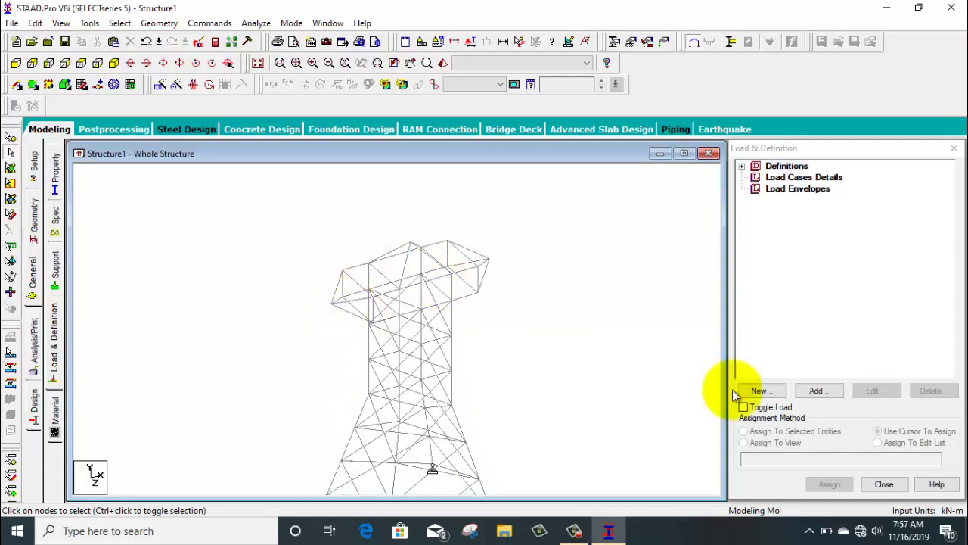
{"action": "left_click", "coordinate": [794, 179]}
{"action": "left_click", "coordinate": [814, 390]}
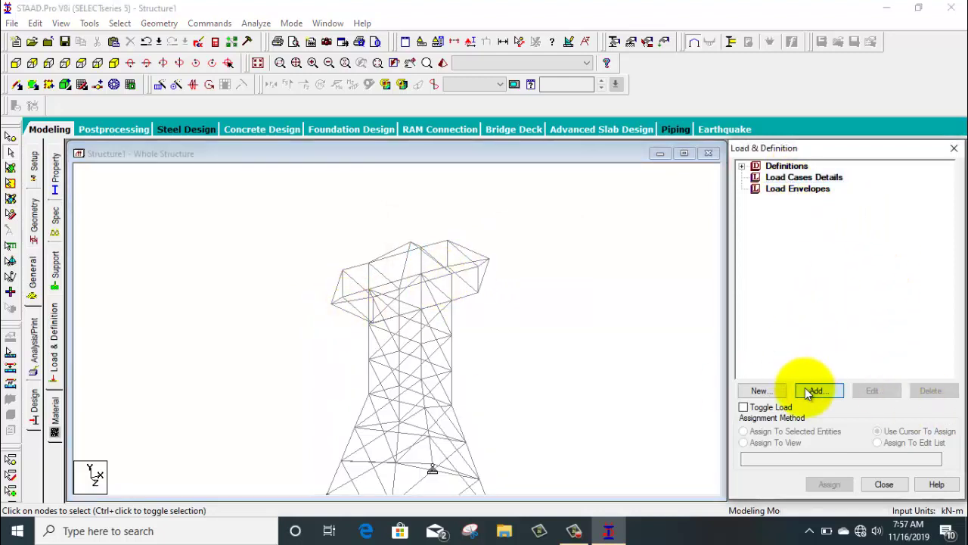
{"action": "left_click", "coordinate": [545, 184]}
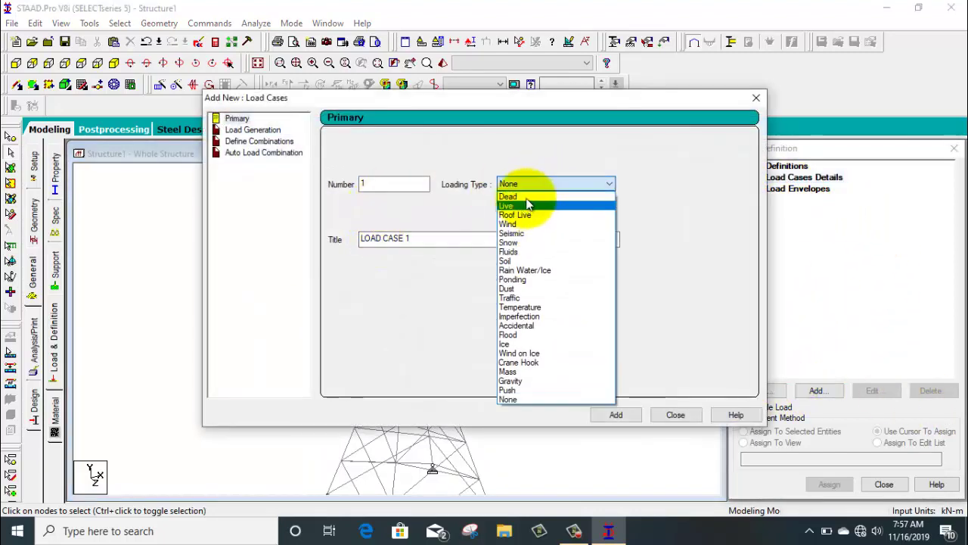
{"action": "left_click", "coordinate": [530, 203]}
{"action": "left_click_drag", "start_coordinate": [437, 237], "coordinate": [271, 238]}
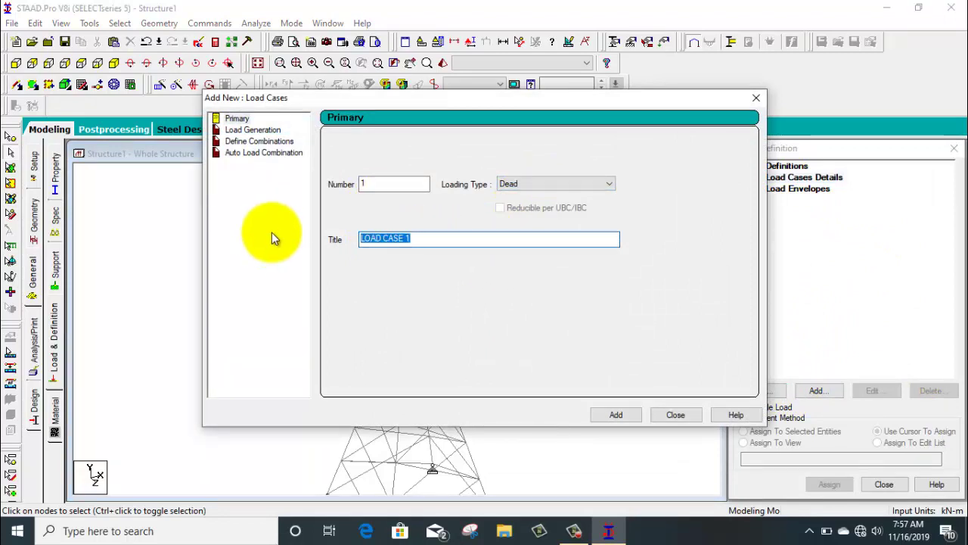
{"action": "type", "text": "DL"}
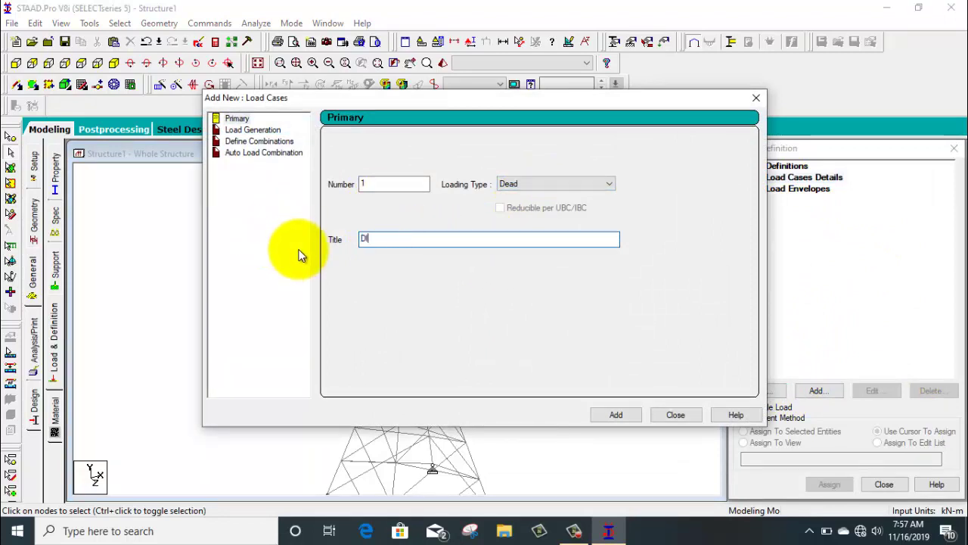
{"action": "left_click", "coordinate": [605, 417]}
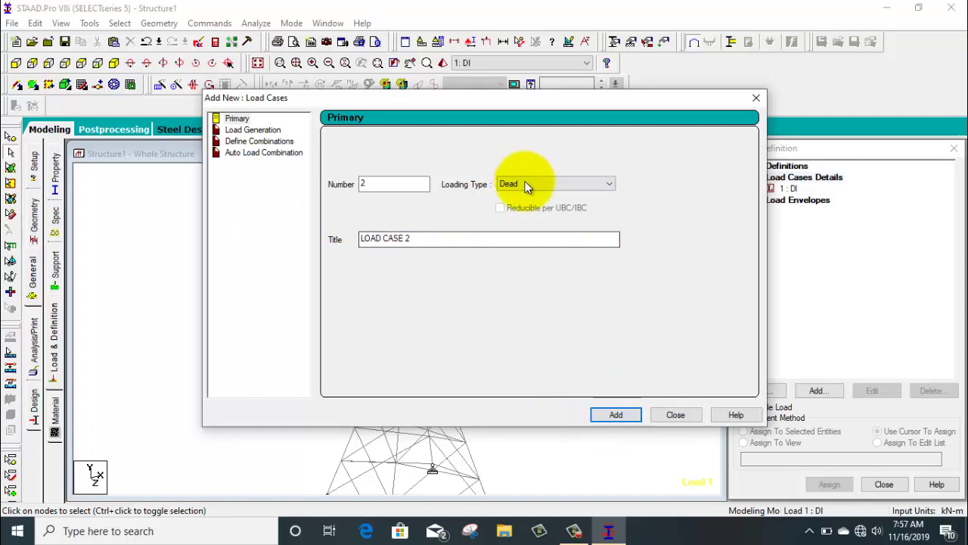
{"action": "left_click", "coordinate": [755, 98]}
Add a selfweight load in the Y direction with factor -1.15 to load case 1
{"action": "left_click", "coordinate": [791, 187]}
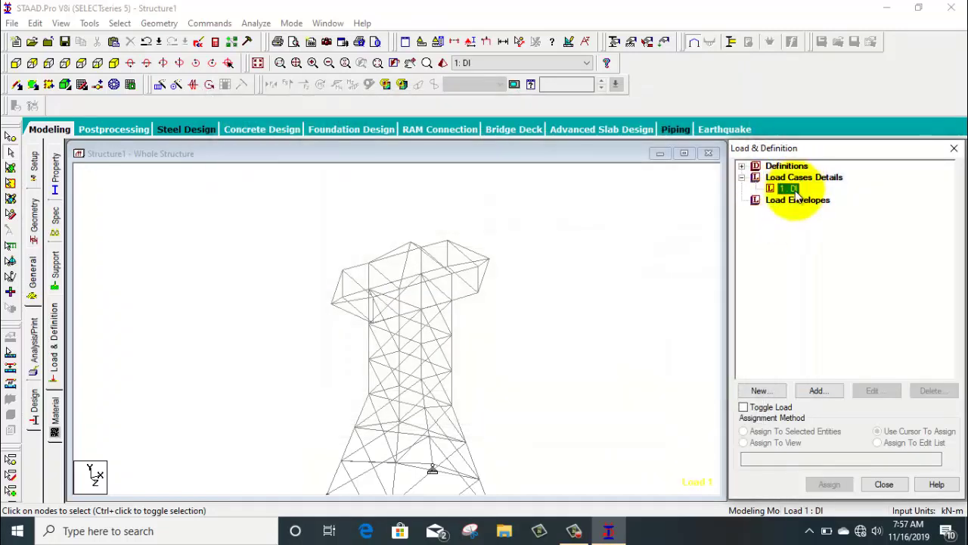
{"action": "left_click", "coordinate": [817, 390]}
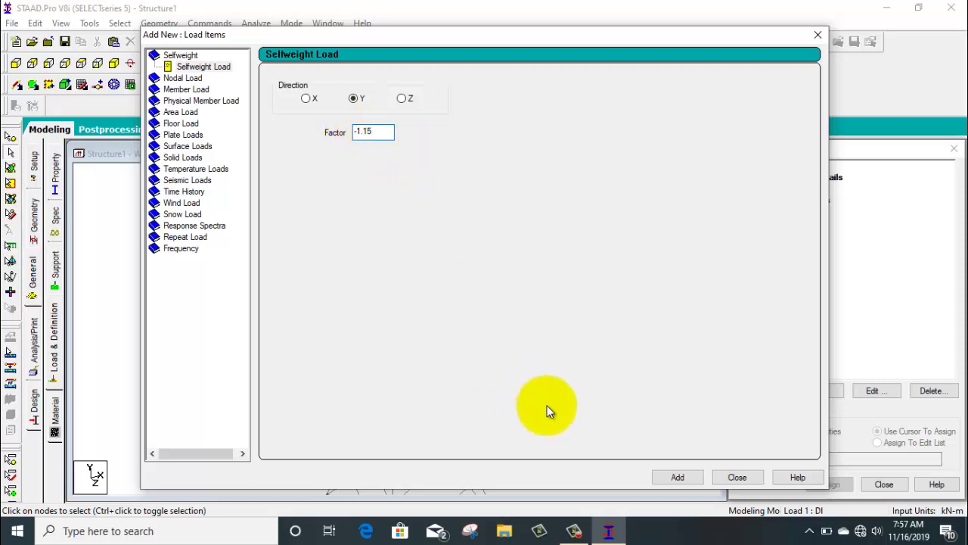
{"action": "left_click", "coordinate": [676, 477]}
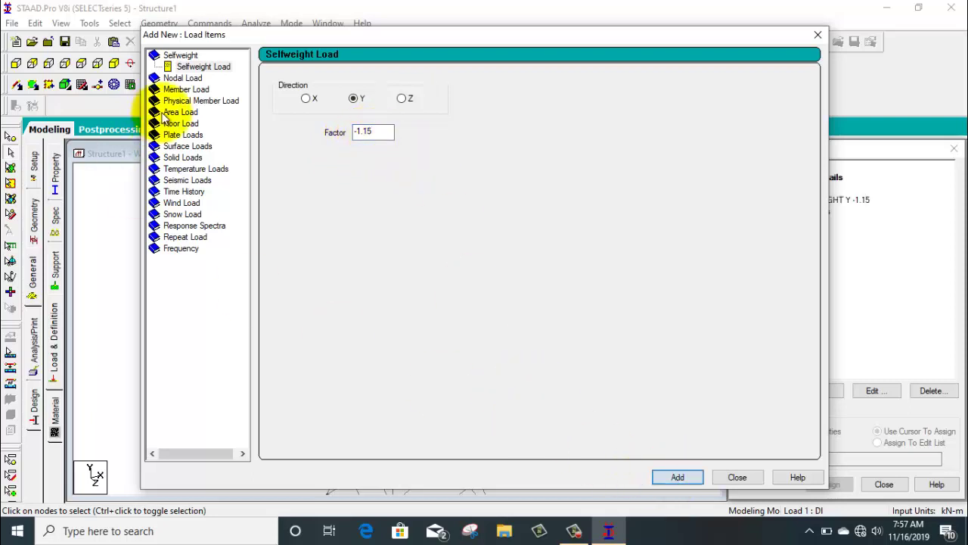
Add a nodal load with Fy of -0.5 kN to load case 1 and close the load items dialog
{"action": "left_click", "coordinate": [181, 78]}
{"action": "left_click", "coordinate": [185, 78]}
{"action": "left_click", "coordinate": [301, 184]}
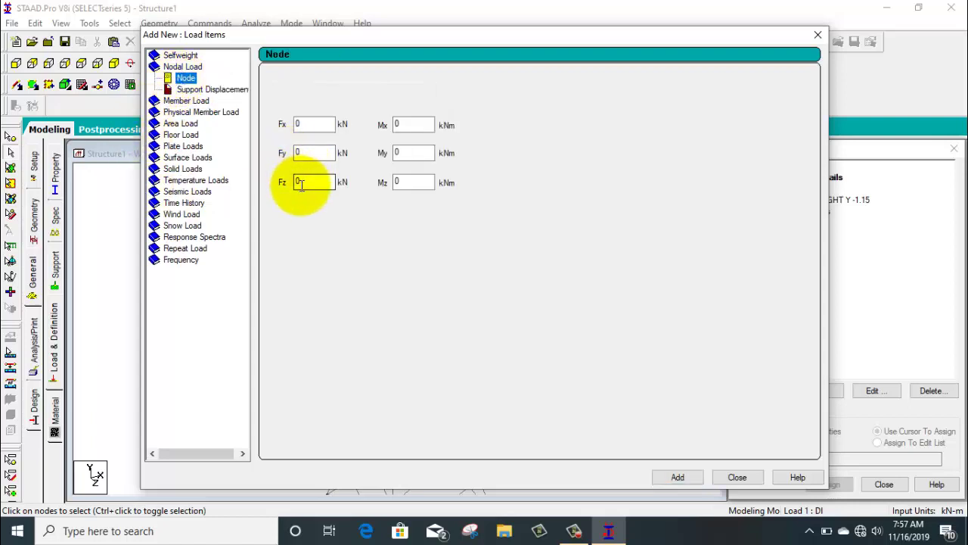
{"action": "double_click", "coordinate": [312, 152]}
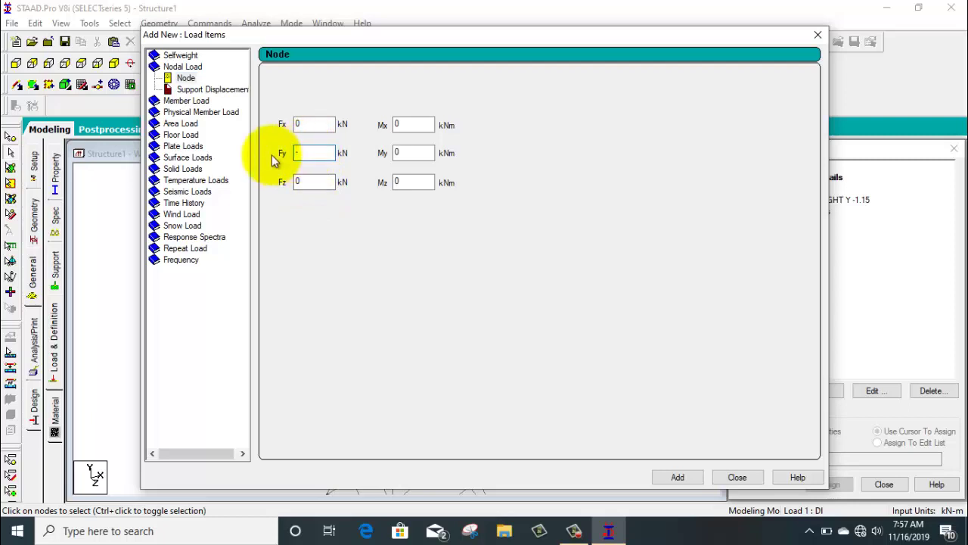
{"action": "type", "text": "-0.5"}
{"action": "left_click", "coordinate": [667, 478]}
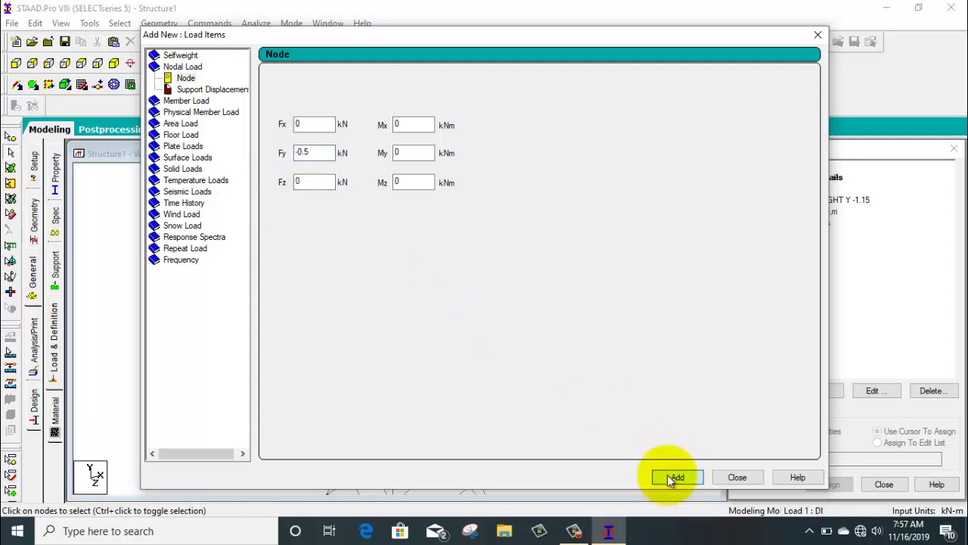
{"action": "left_click", "coordinate": [732, 478]}
Assign the selfweight load to every member of the tower using the Assign To View method
{"action": "left_click", "coordinate": [810, 199]}
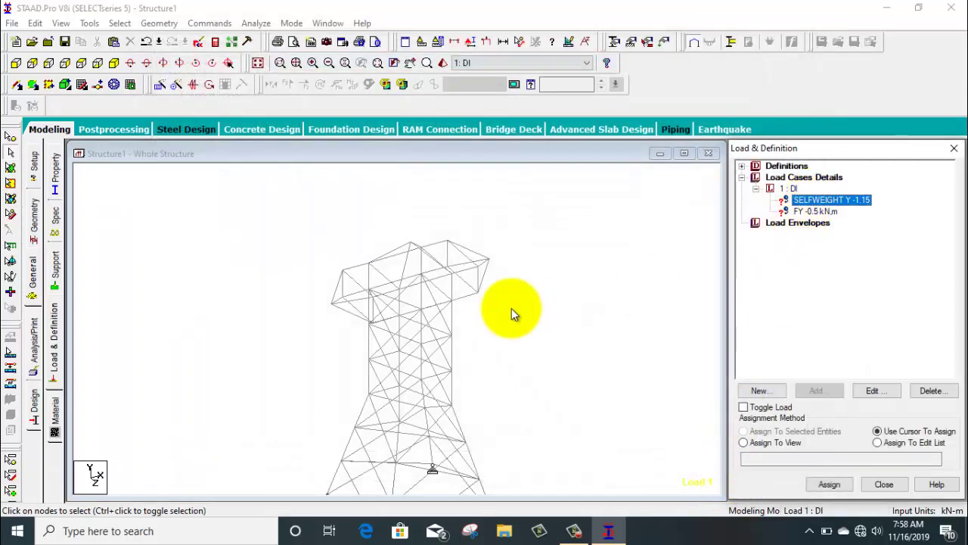
{"action": "scroll", "coordinate": [511, 308], "scroll_direction": "down", "scroll_amount": 2}
{"action": "left_click_drag", "start_coordinate": [519, 211], "coordinate": [288, 492]}
{"action": "middle_click_drag", "start_coordinate": [288, 491], "coordinate": [360, 374]}
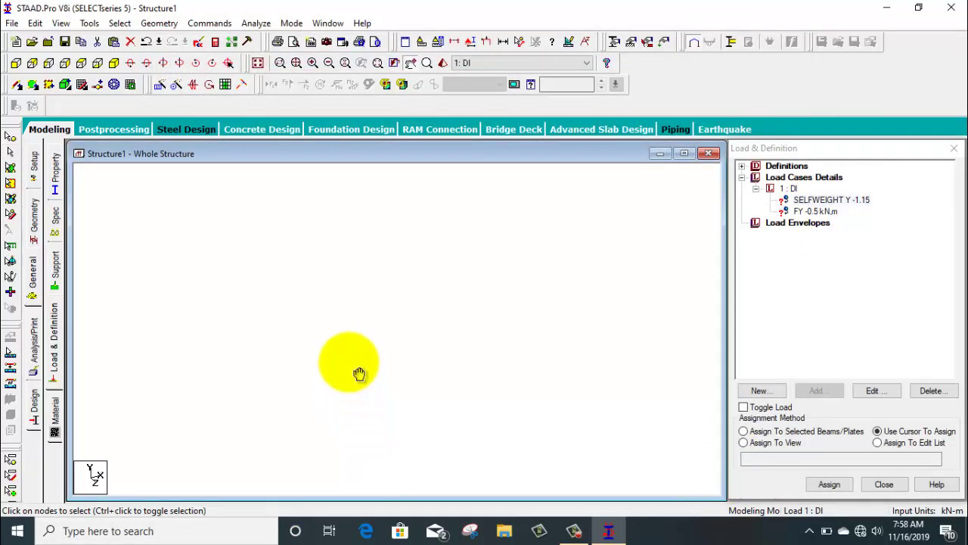
{"action": "left_click", "coordinate": [779, 443]}
{"action": "left_click", "coordinate": [829, 483]}
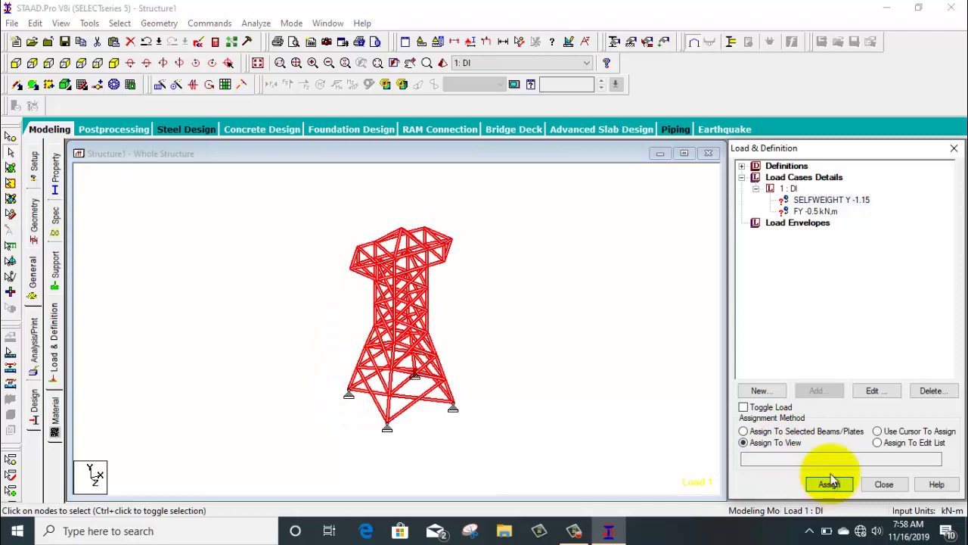
{"action": "left_click", "coordinate": [863, 355]}
Assign the Fy -0.5 kN nodal load to the two outer tip nodes of the tower's cross-arm
{"action": "left_click", "coordinate": [814, 212]}
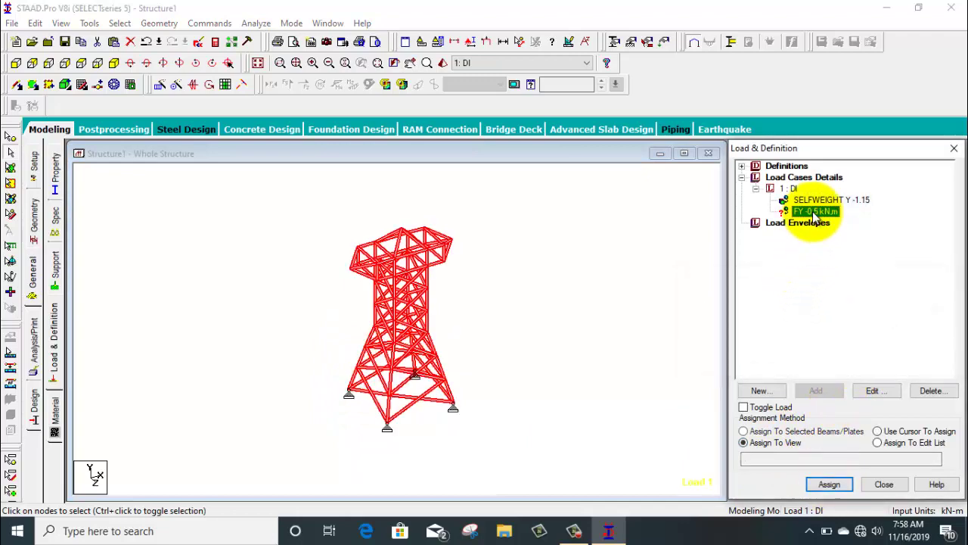
{"action": "left_click", "coordinate": [162, 264]}
{"action": "scroll", "coordinate": [170, 265], "scroll_direction": "up", "scroll_amount": 2}
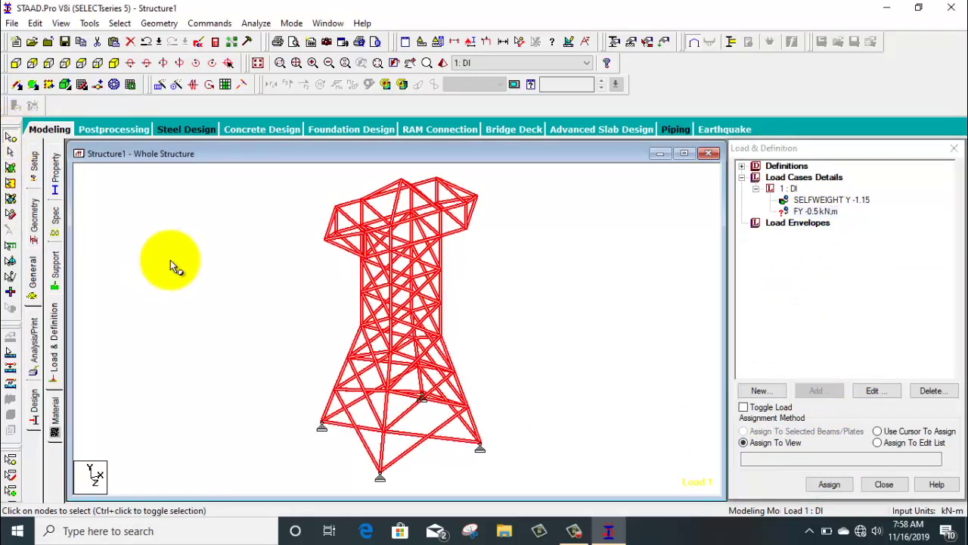
{"action": "scroll", "coordinate": [232, 242], "scroll_direction": "up", "scroll_amount": 2}
{"action": "left_click", "coordinate": [302, 215]}
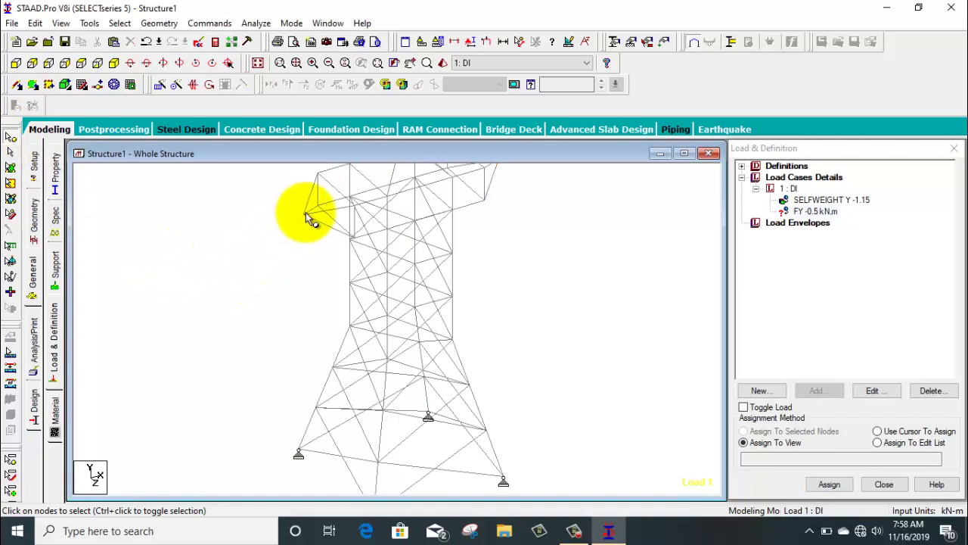
{"action": "middle_click_drag", "start_coordinate": [496, 258], "coordinate": [499, 314]}
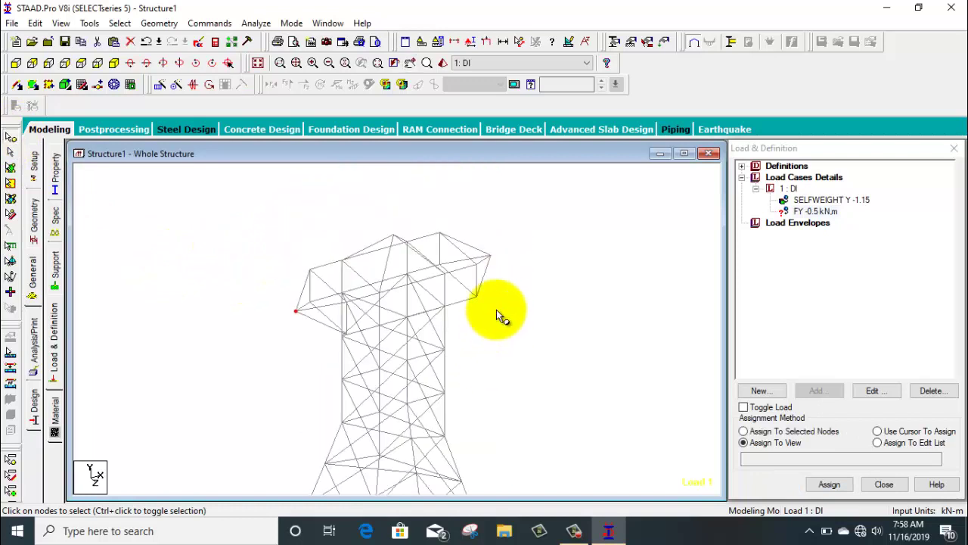
{"action": "left_click", "coordinate": [490, 257], "text": "ctrl"}
{"action": "left_click", "coordinate": [744, 430]}
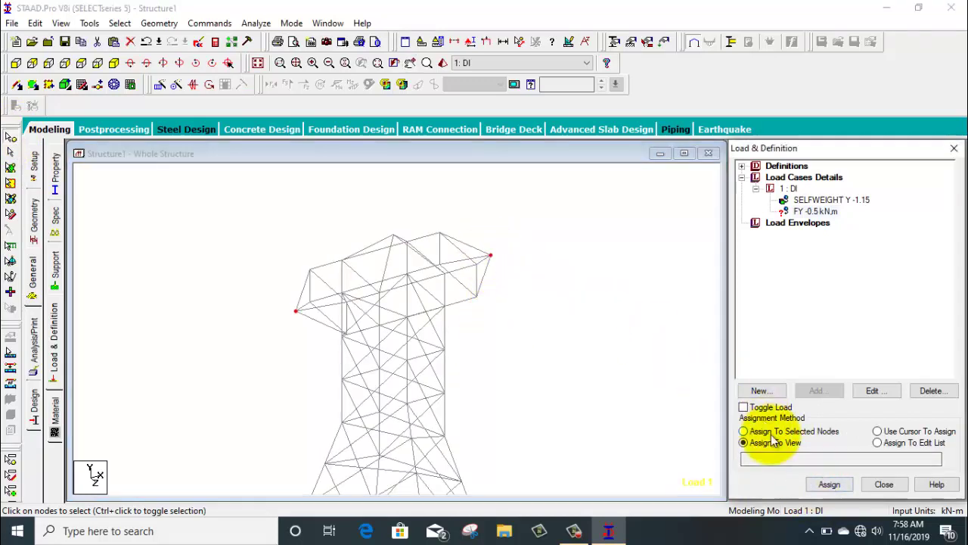
{"action": "left_click", "coordinate": [845, 485]}
{"action": "left_click", "coordinate": [866, 357]}
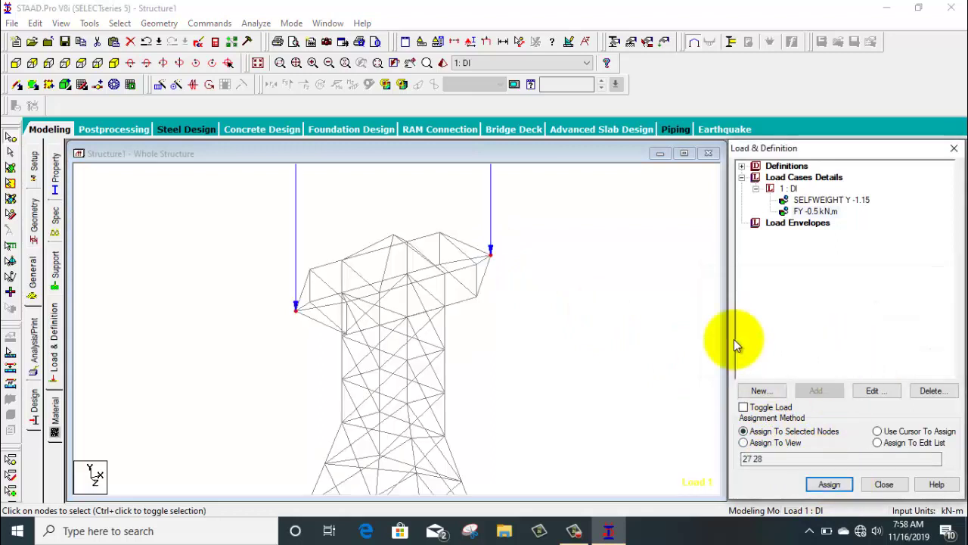
Clear the node selection and display the assigned loads on the whole tower
{"action": "scroll", "coordinate": [562, 313], "scroll_direction": "down", "scroll_amount": 2}
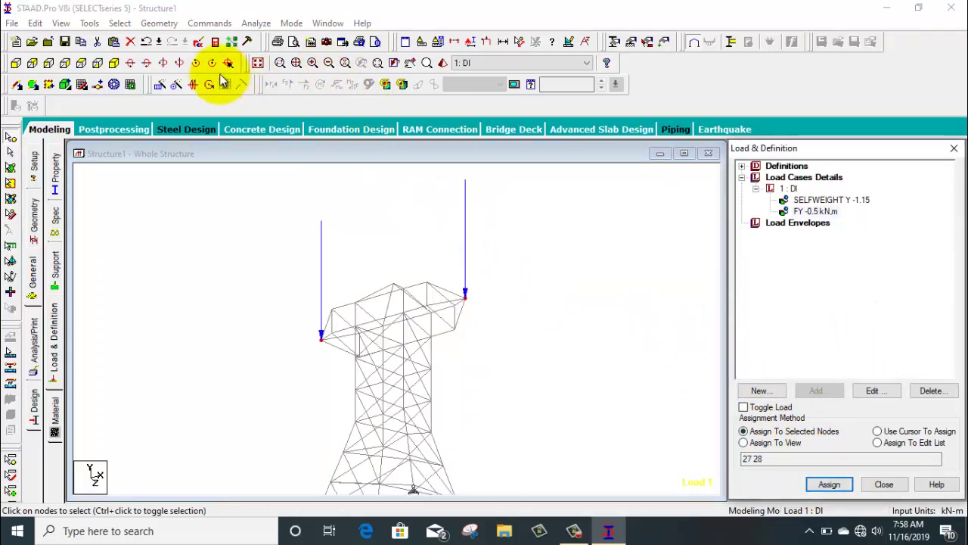
{"action": "left_click", "coordinate": [410, 255]}
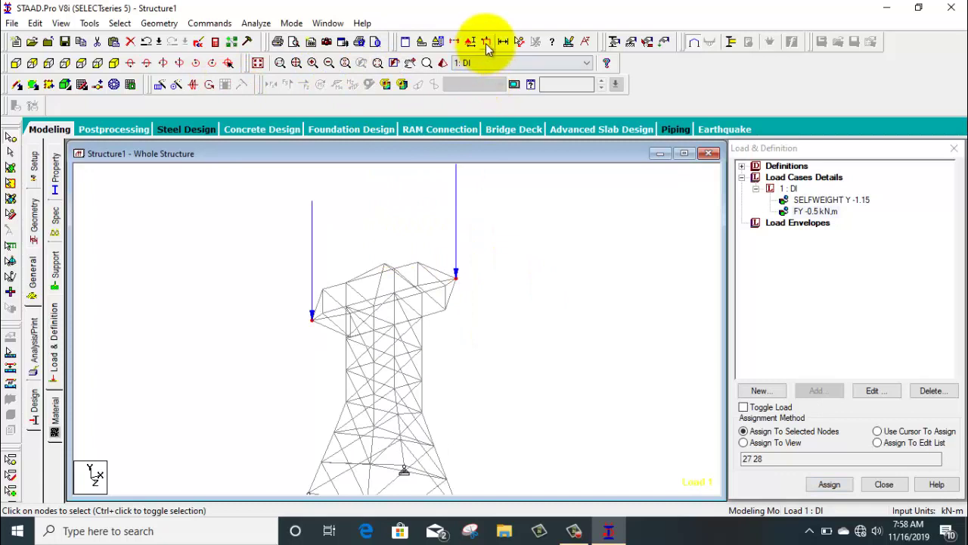
{"action": "left_click", "coordinate": [441, 350]}
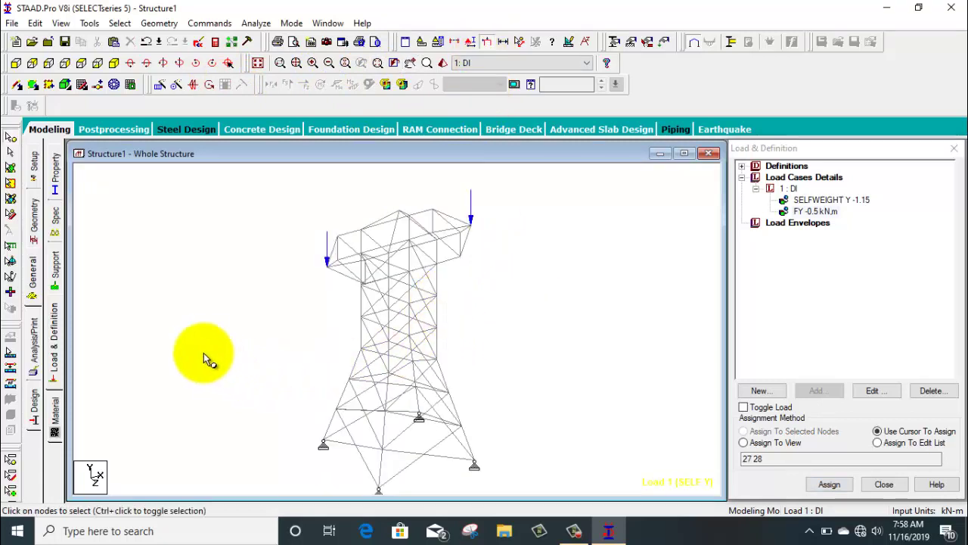
Define a Perform Analysis command with the print option All and close the analysis commands dialog
{"action": "left_click", "coordinate": [34, 354]}
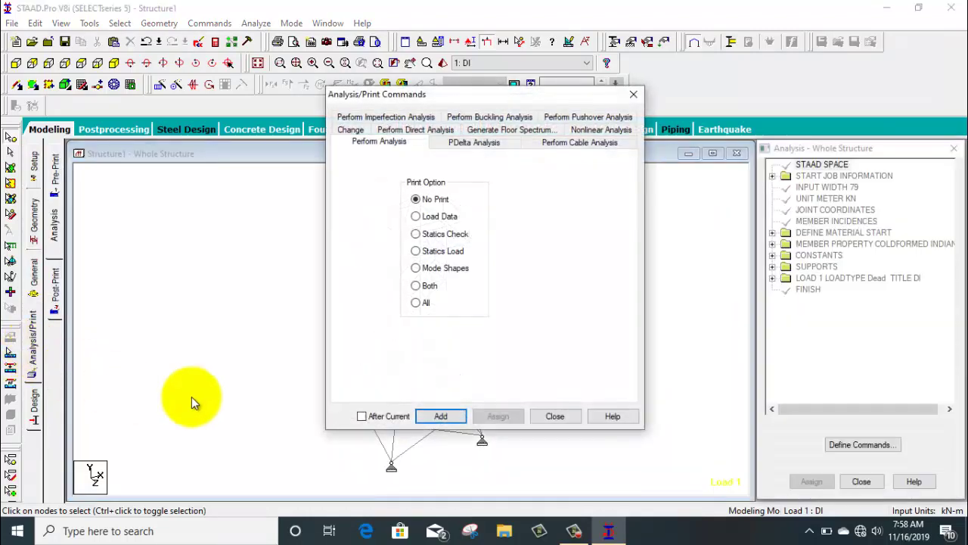
{"action": "left_click", "coordinate": [417, 302]}
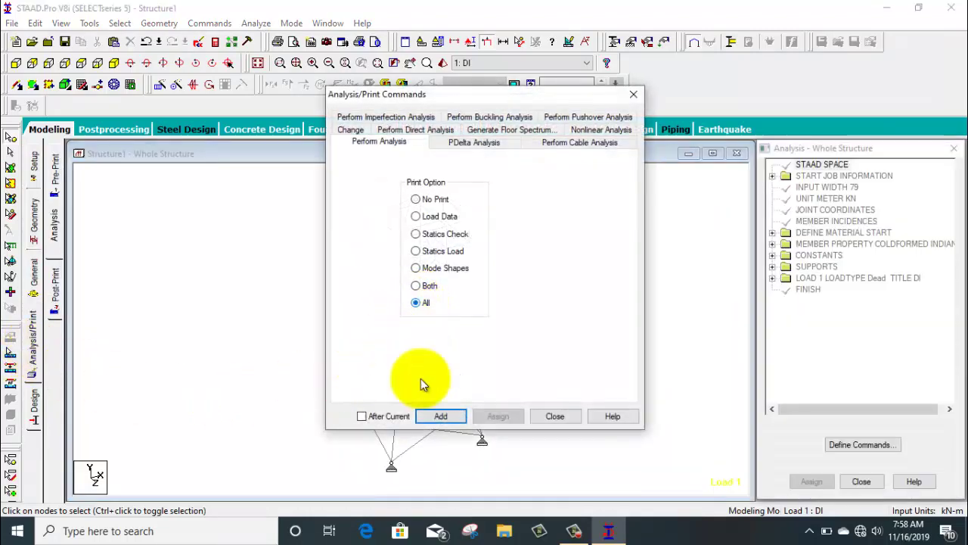
{"action": "left_click", "coordinate": [439, 417]}
{"action": "left_click", "coordinate": [555, 416]}
Run the analysis of the tower model
{"action": "left_click", "coordinate": [255, 23]}
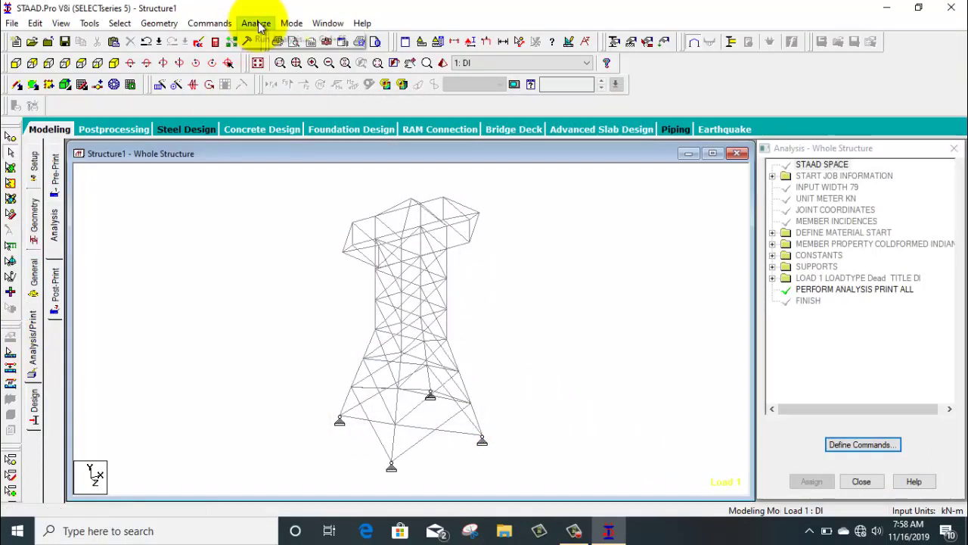
{"action": "left_click", "coordinate": [270, 35]}
{"action": "left_click", "coordinate": [389, 284]}
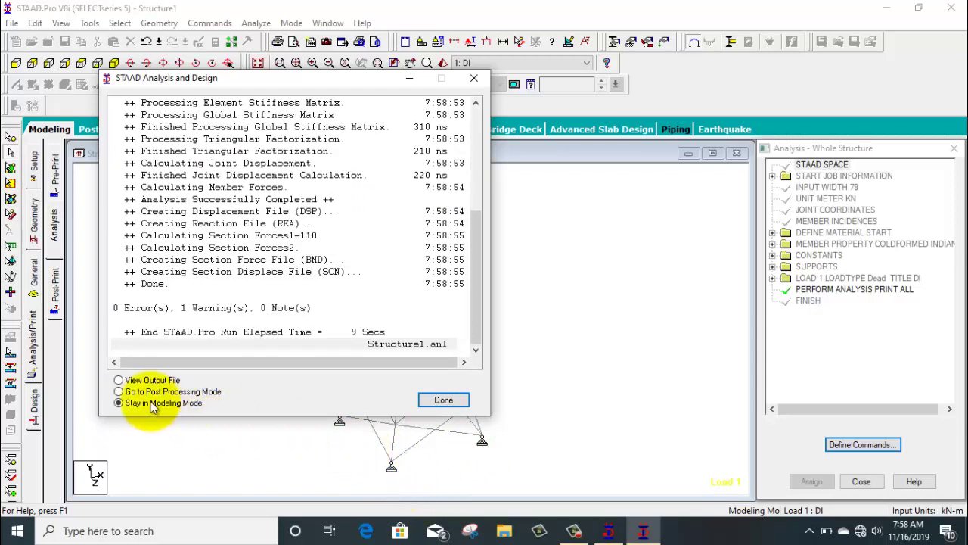
Open the analysis output file and go to the listed warning in the report
{"action": "left_click", "coordinate": [139, 384]}
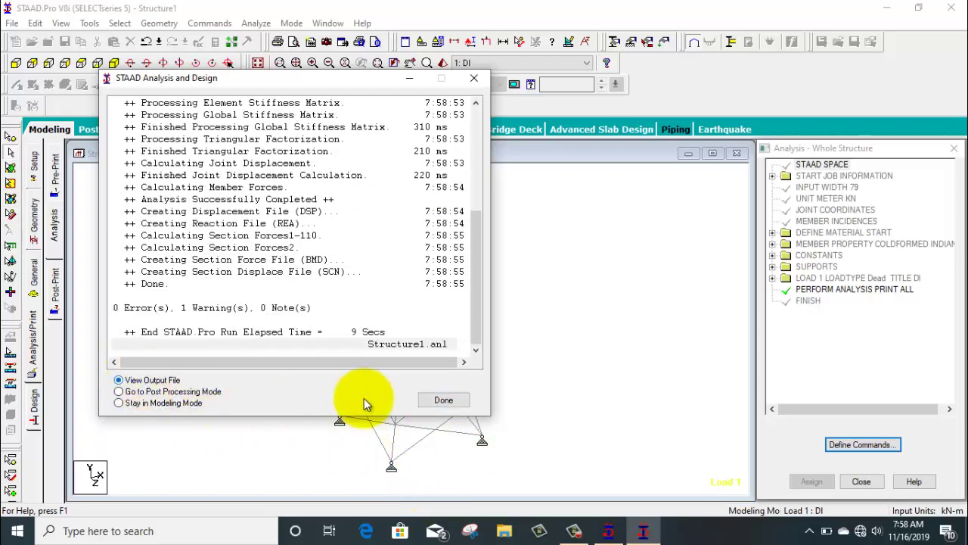
{"action": "left_click", "coordinate": [444, 400]}
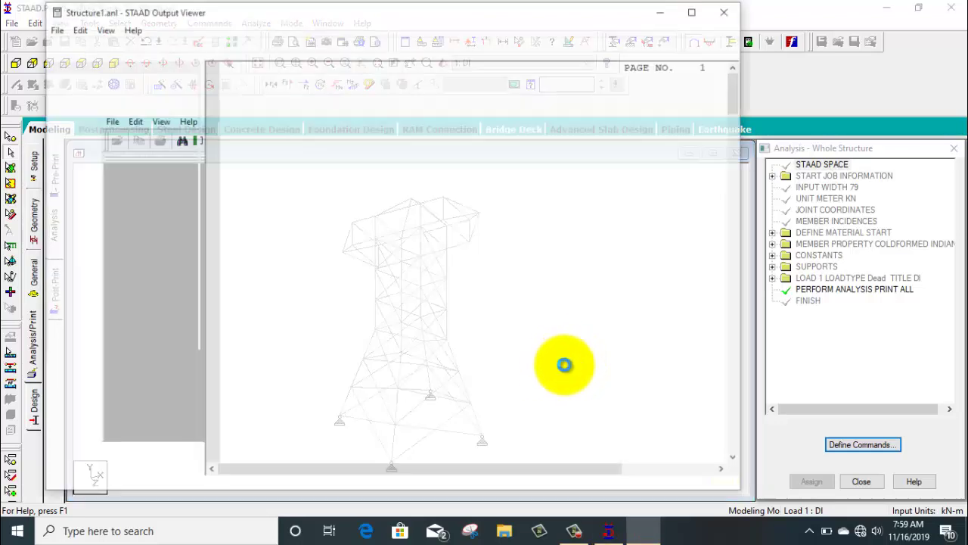
{"action": "left_click", "coordinate": [137, 97]}
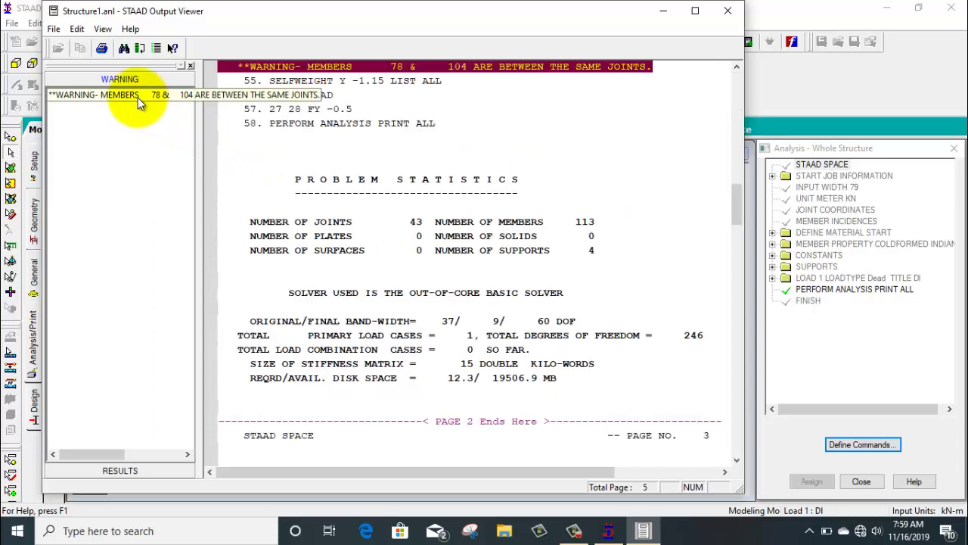